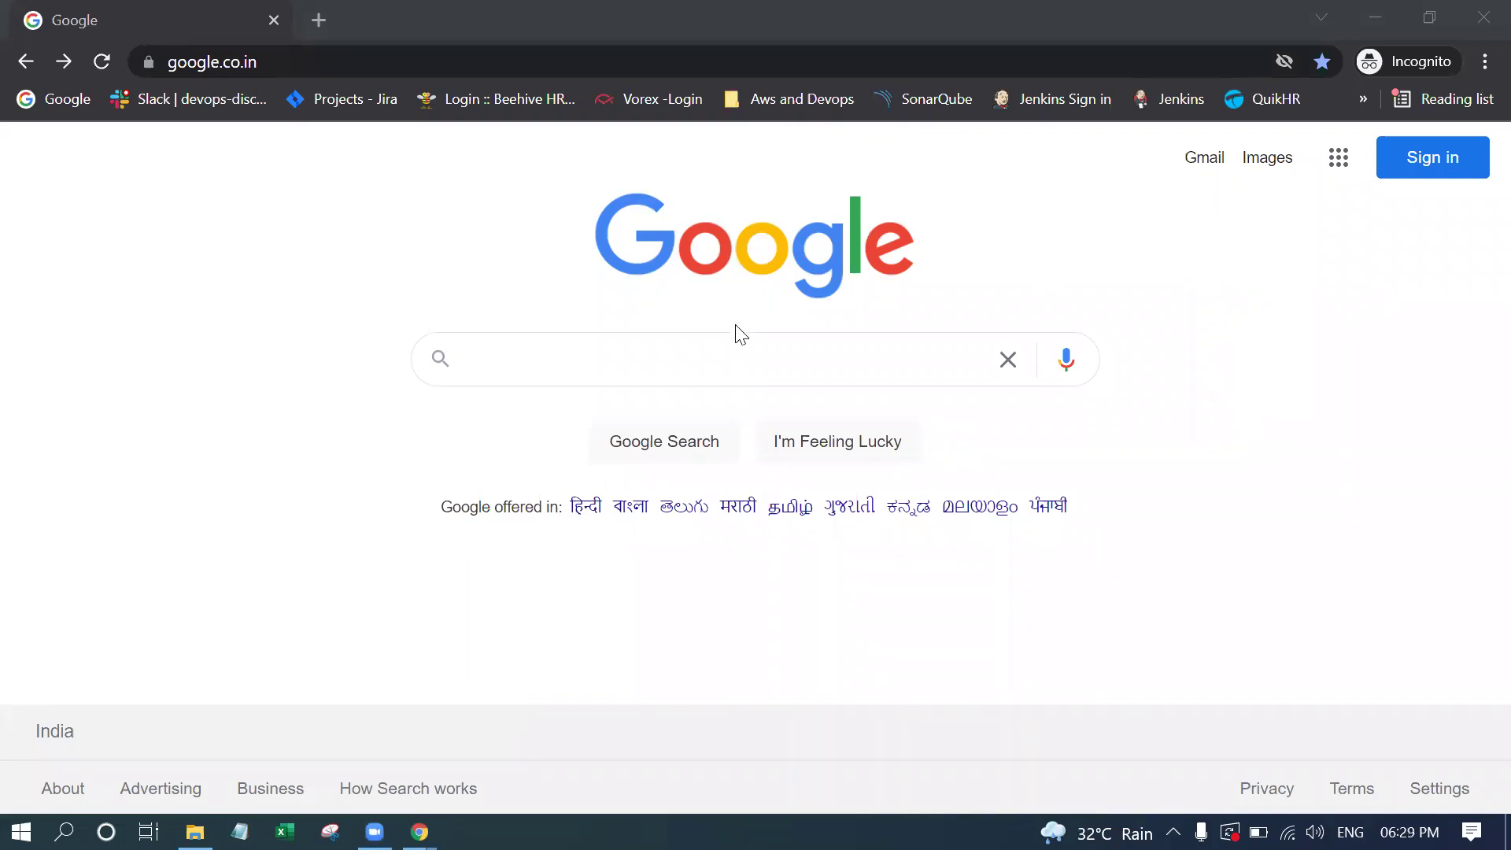
# Search Google for 'aws management console'.
pyautogui.click(738, 355)
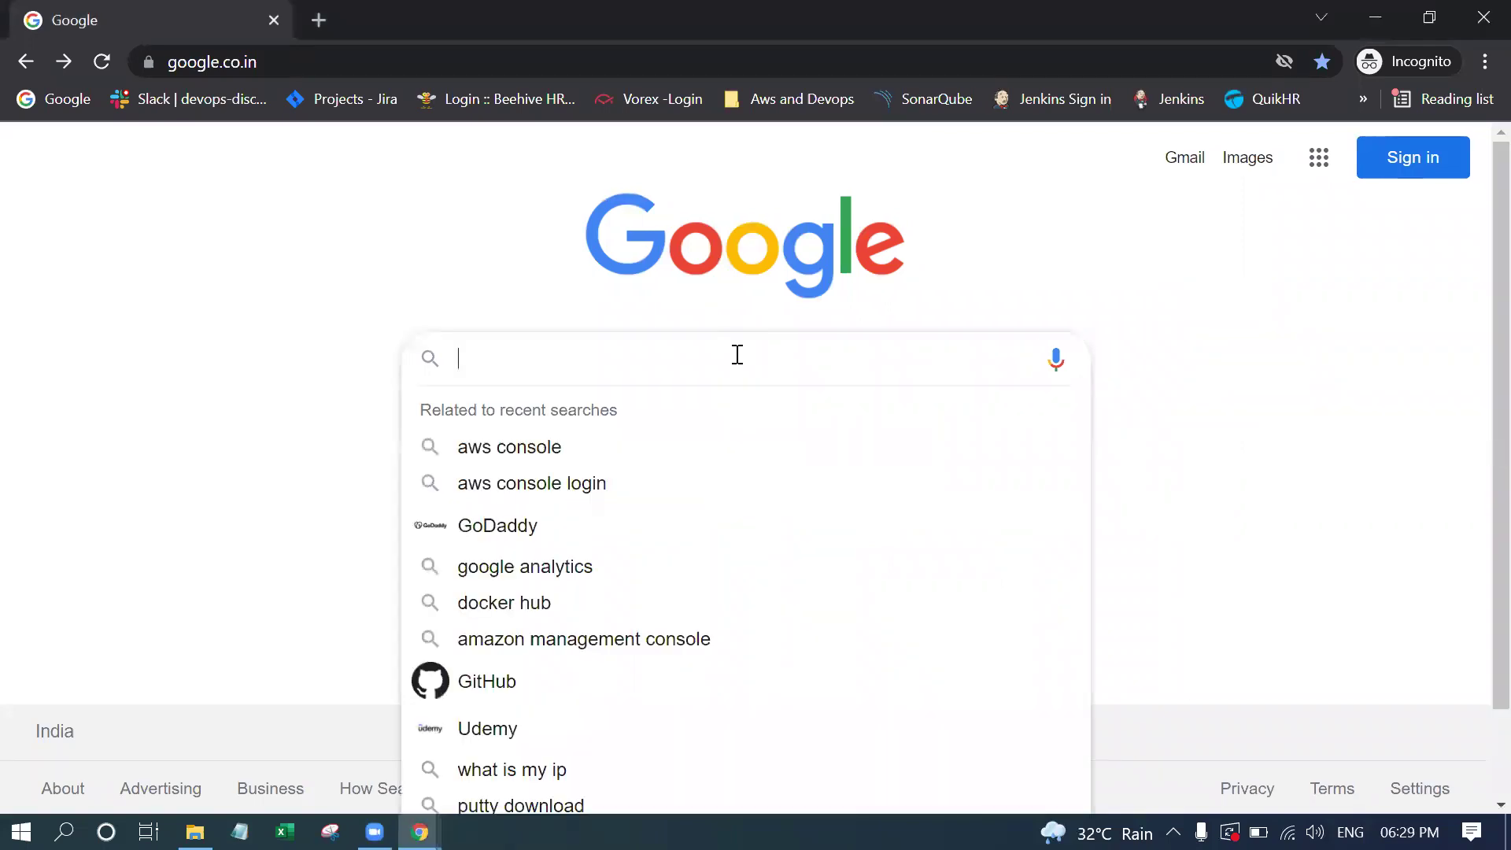
pyautogui.write('aws ')
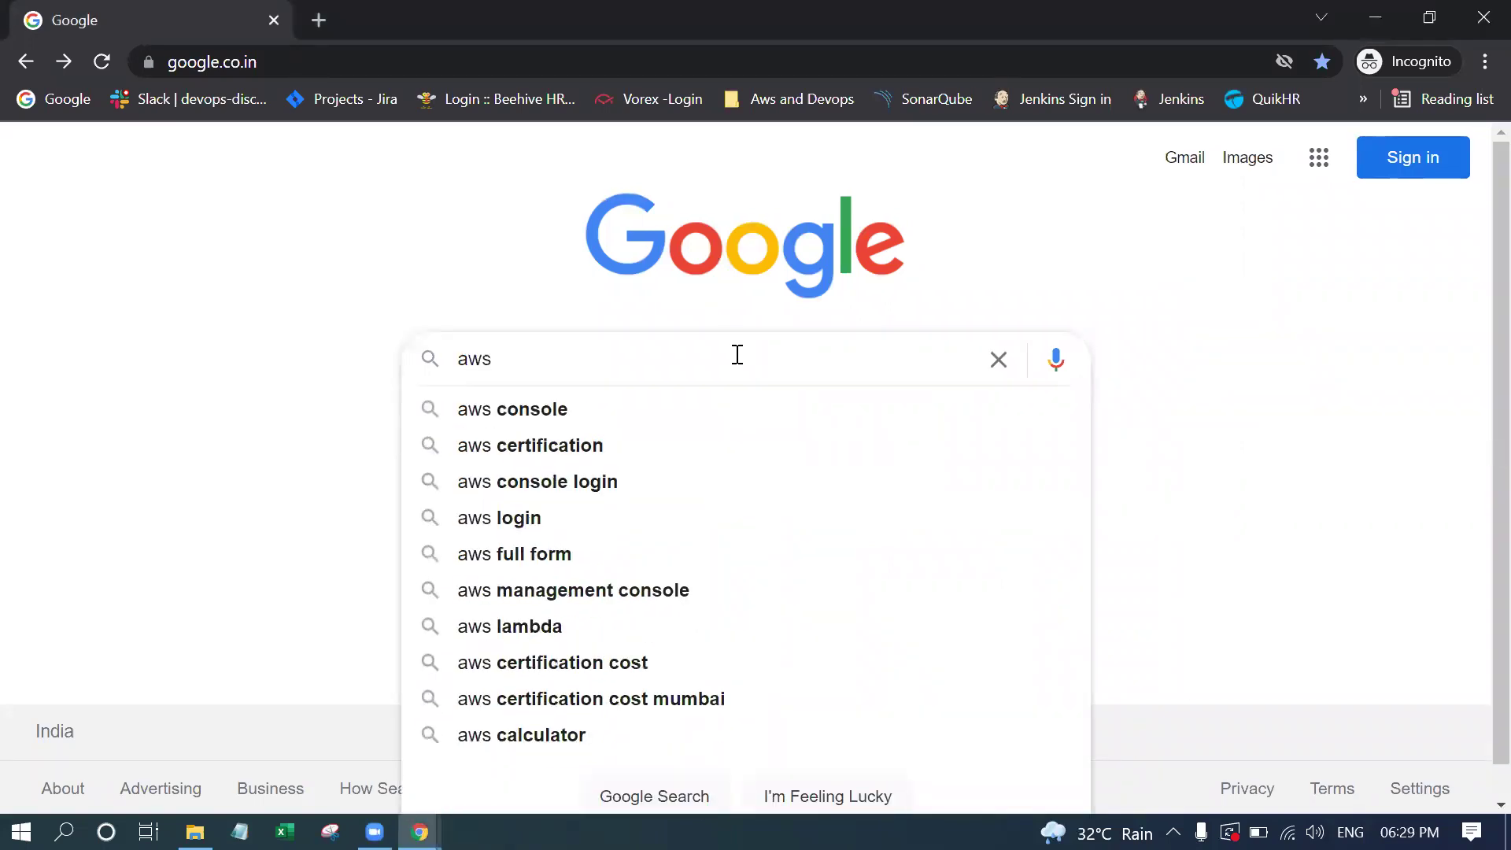
pyautogui.write('management console')
pyautogui.press('Return')
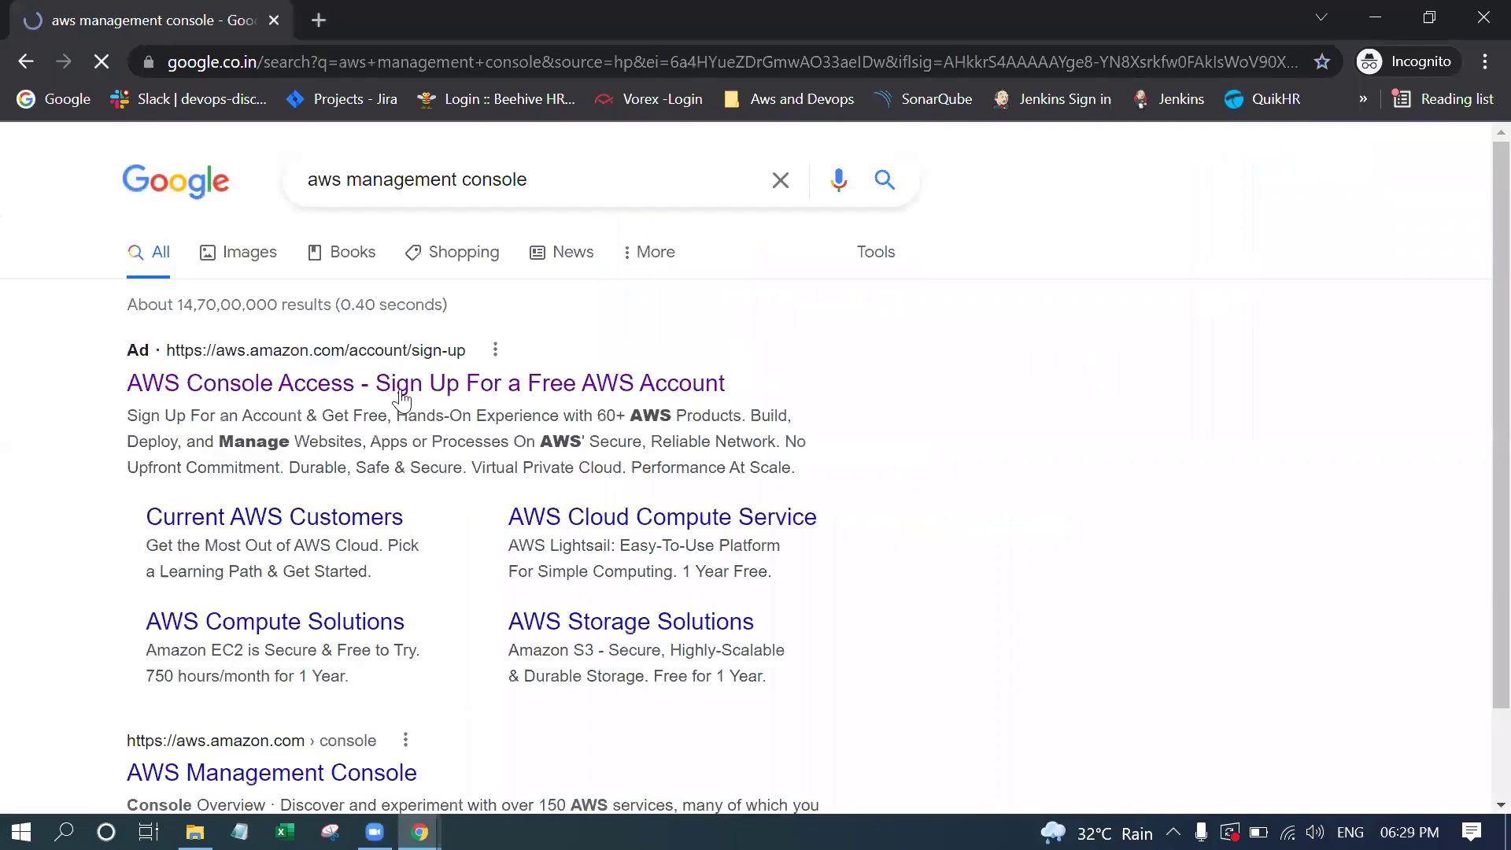
# Follow the AWS free account ad and choose Create a Free Account.
pyautogui.click(402, 391)
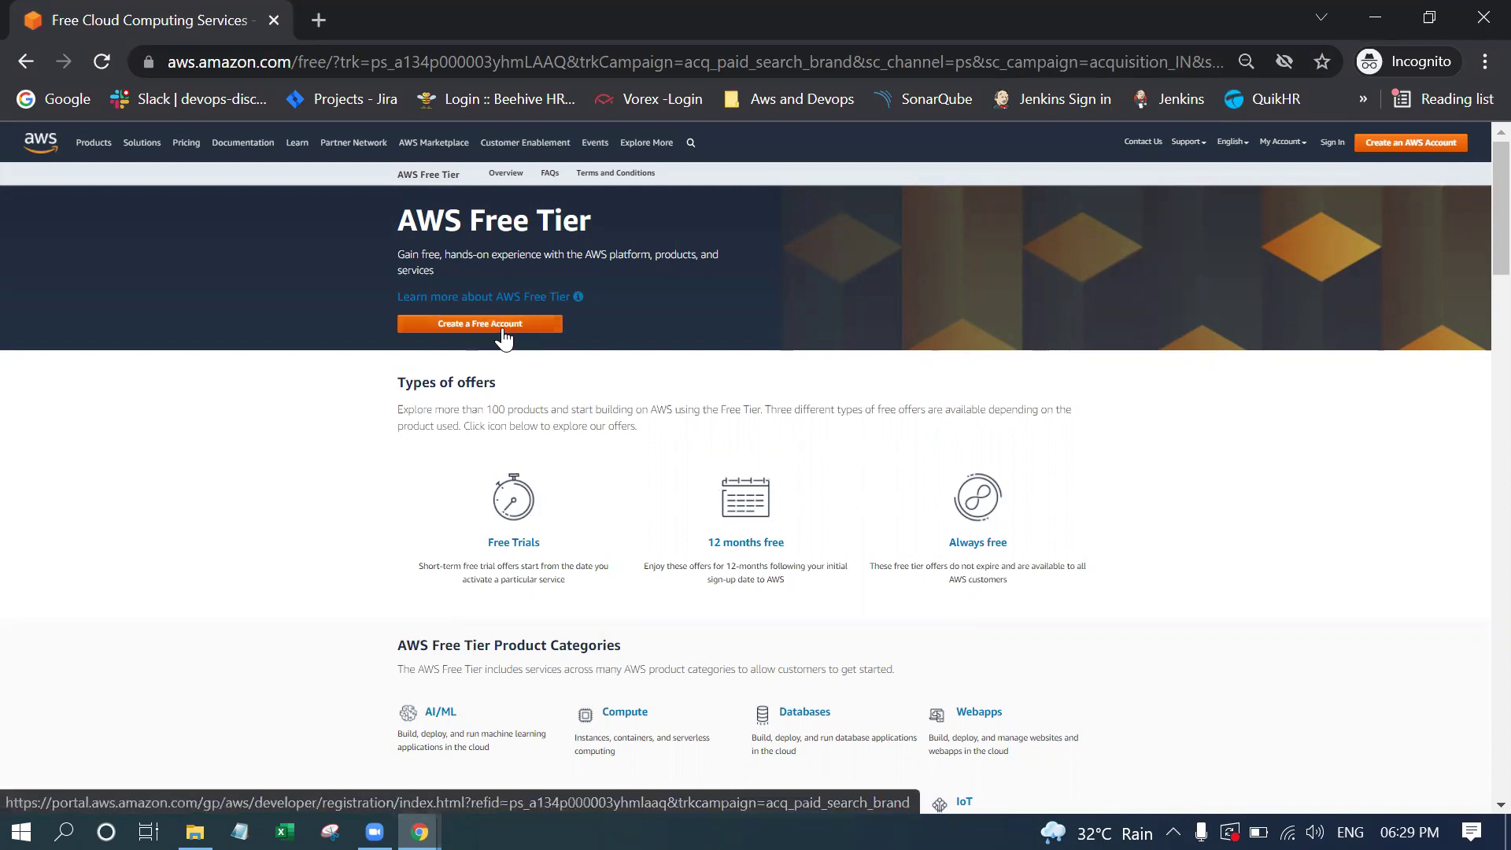
pyautogui.click(501, 325)
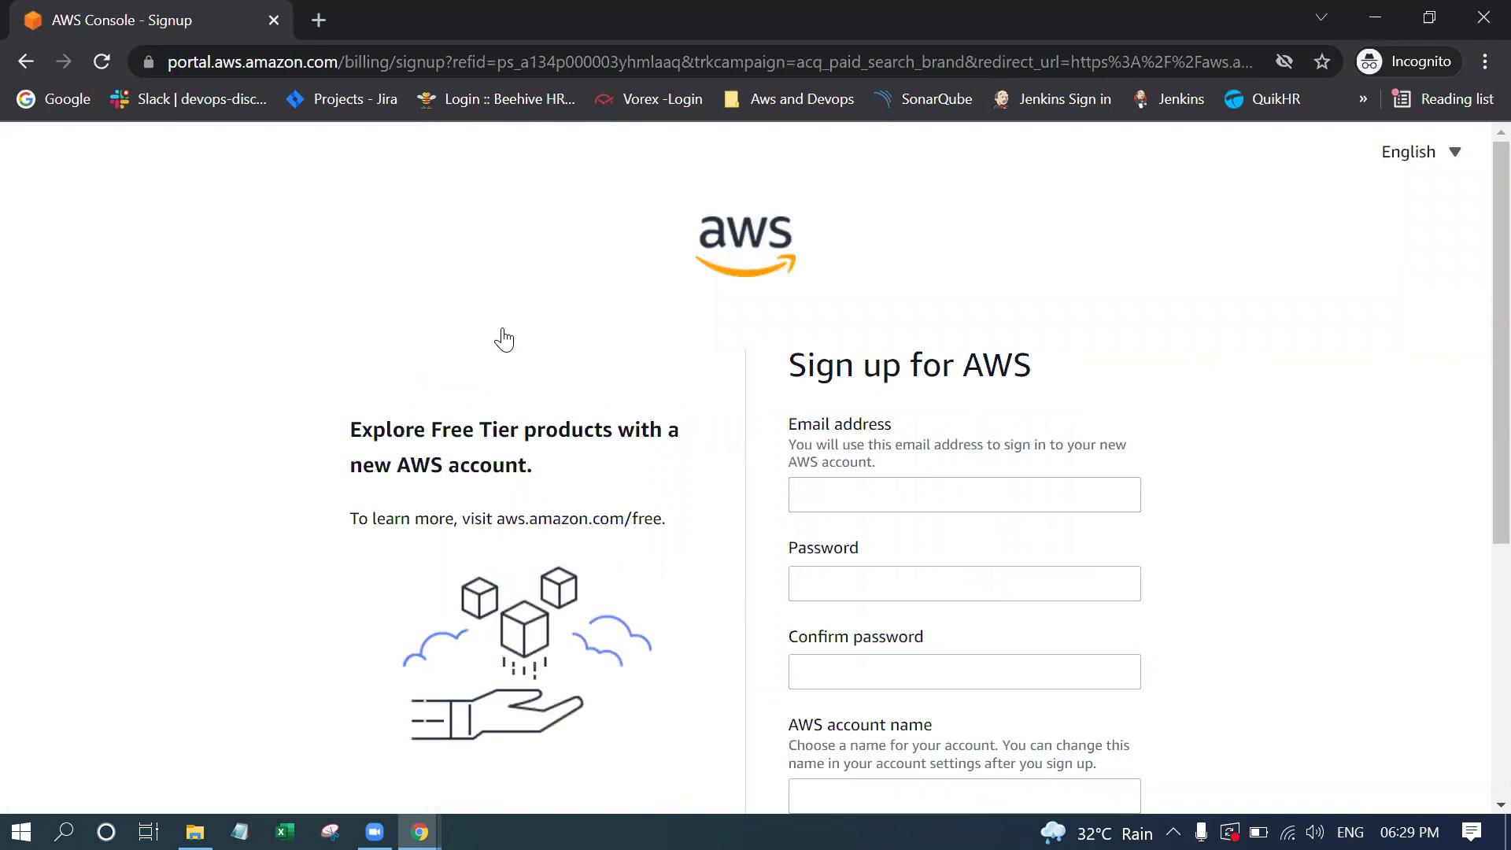
pyautogui.scroll(-2, 1473, 354)
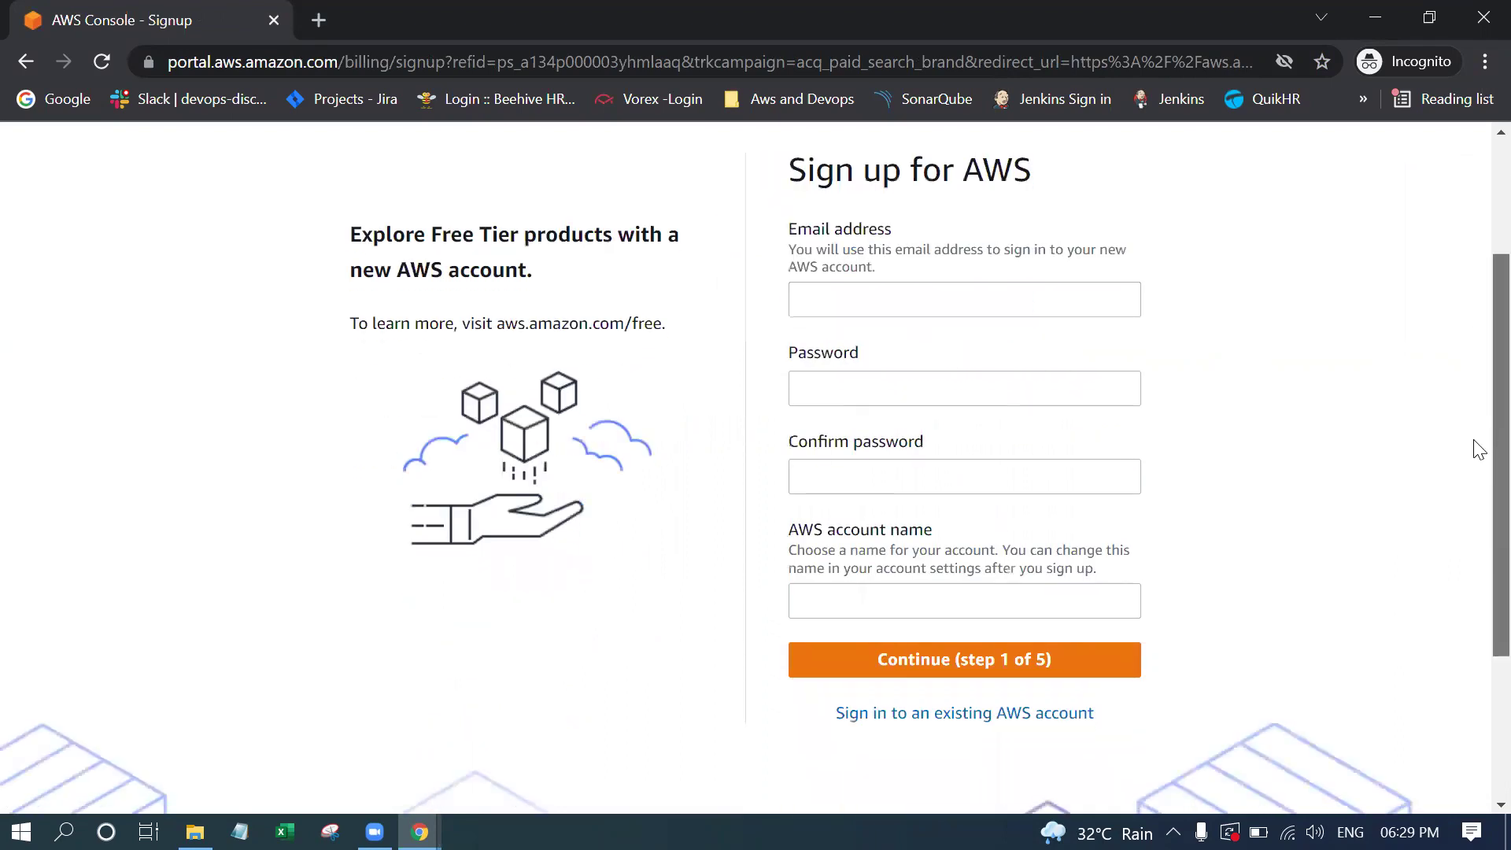
# Enter a saved email, the password twice, and CloudOcean as the account name.
pyautogui.click(987, 306)
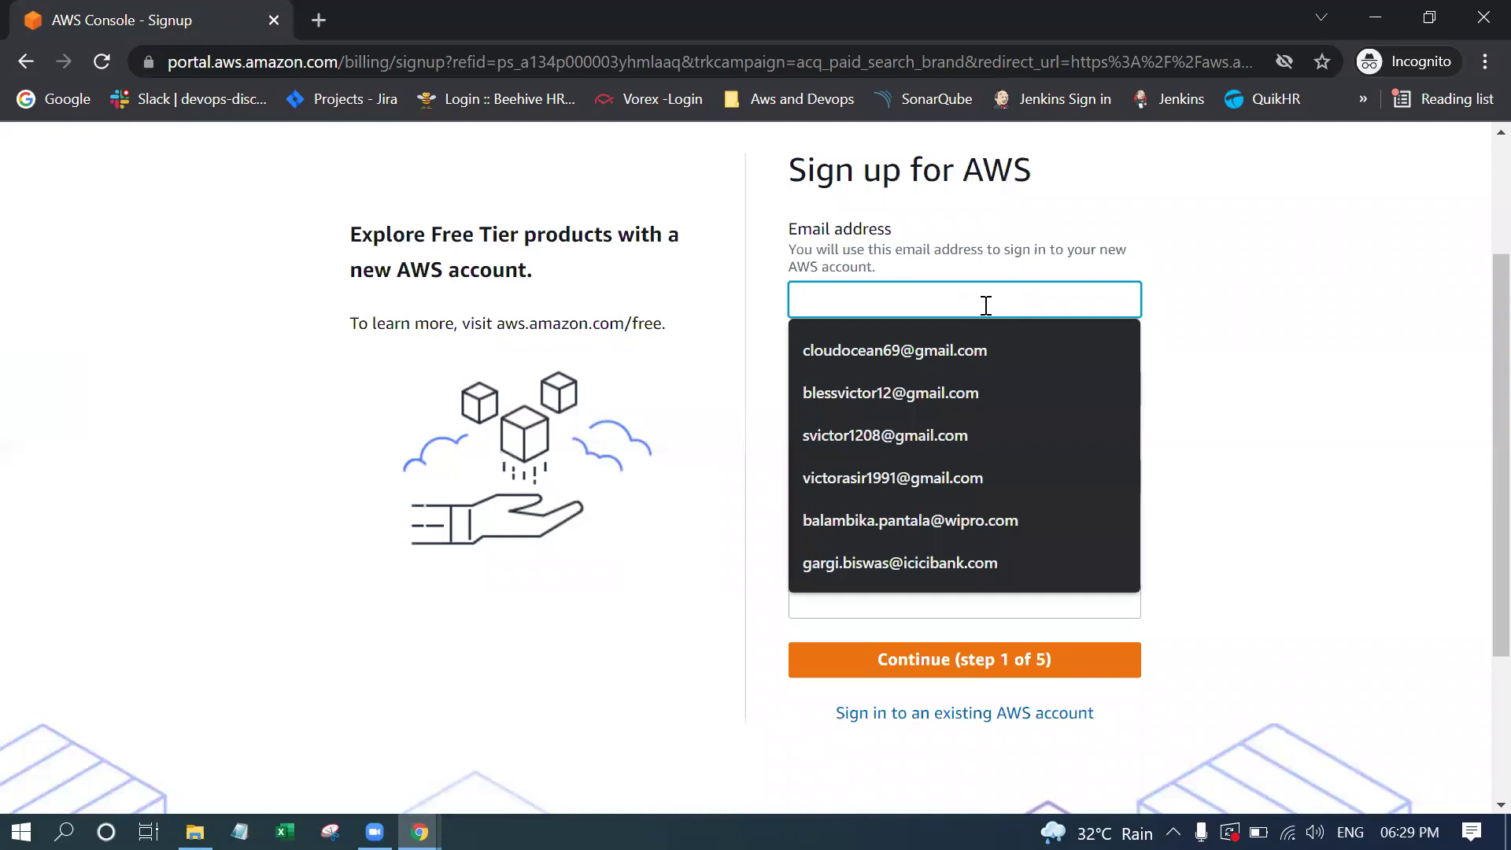
pyautogui.write('clou')
pyautogui.press('Down')
pyautogui.press('Return')
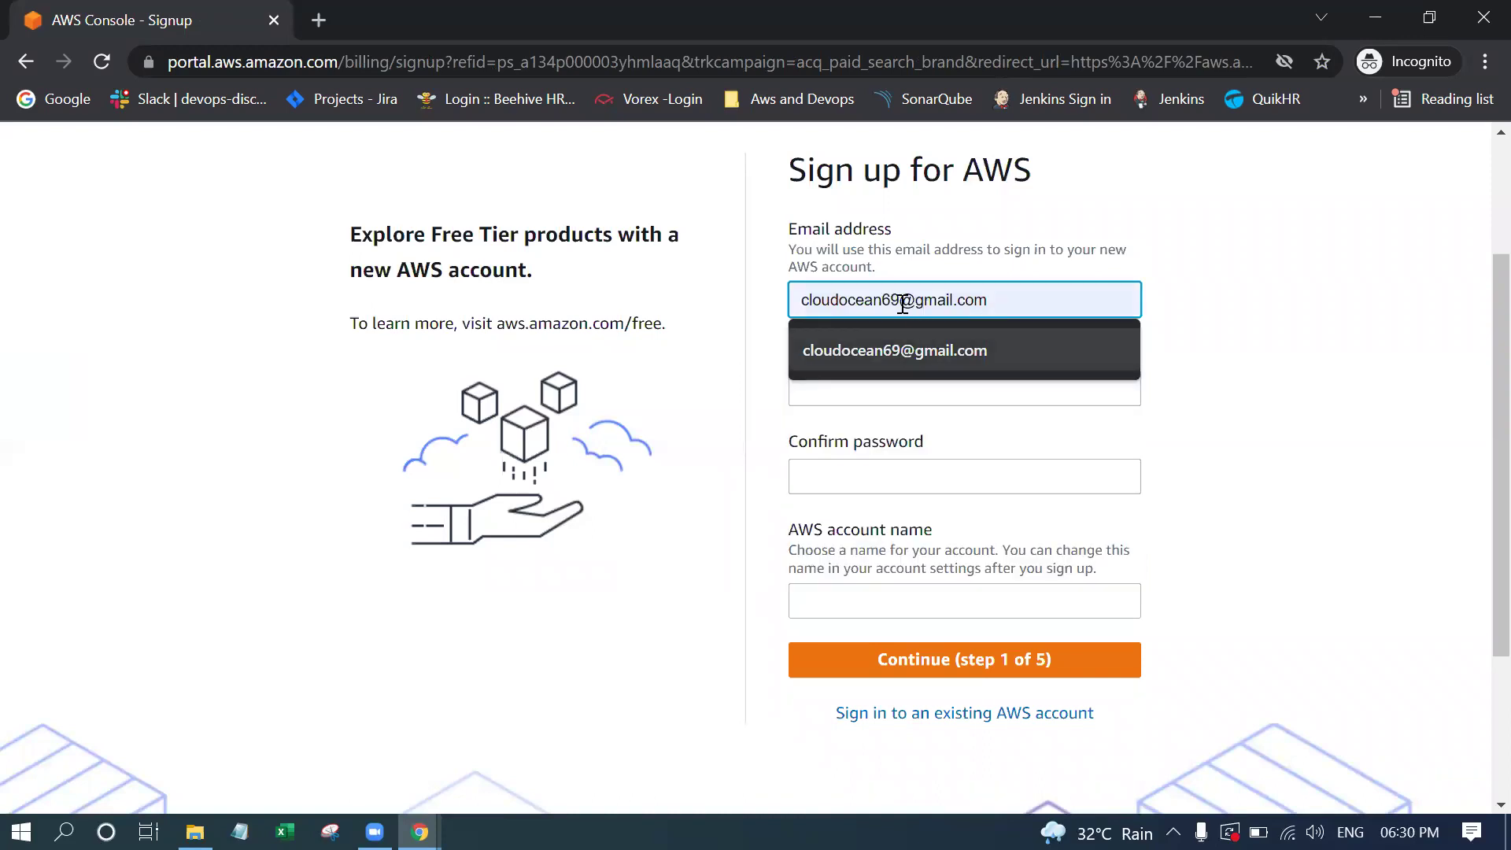
pyautogui.click(904, 400)
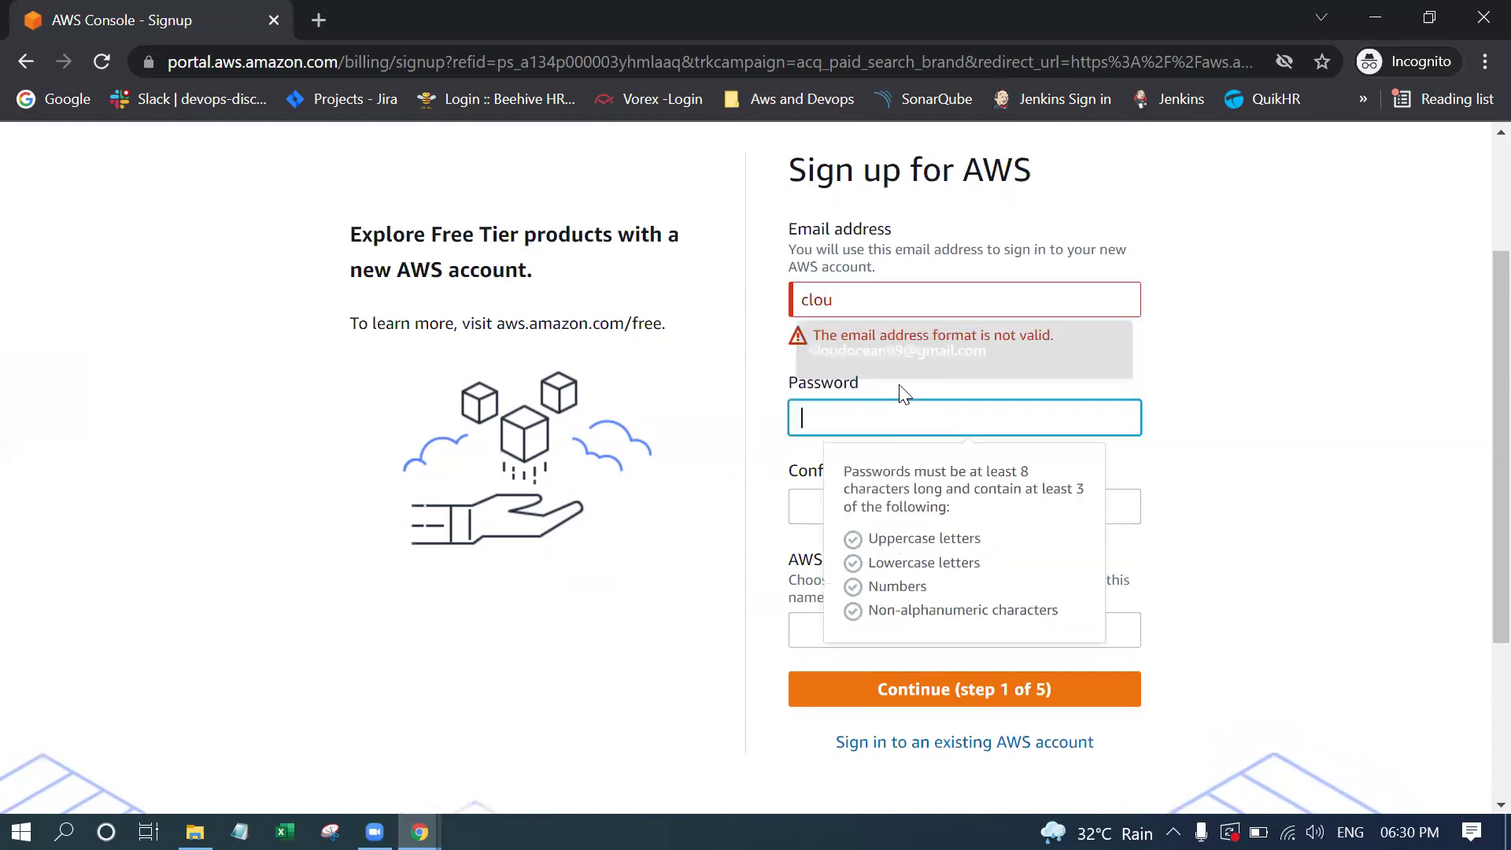
pyautogui.click(885, 305)
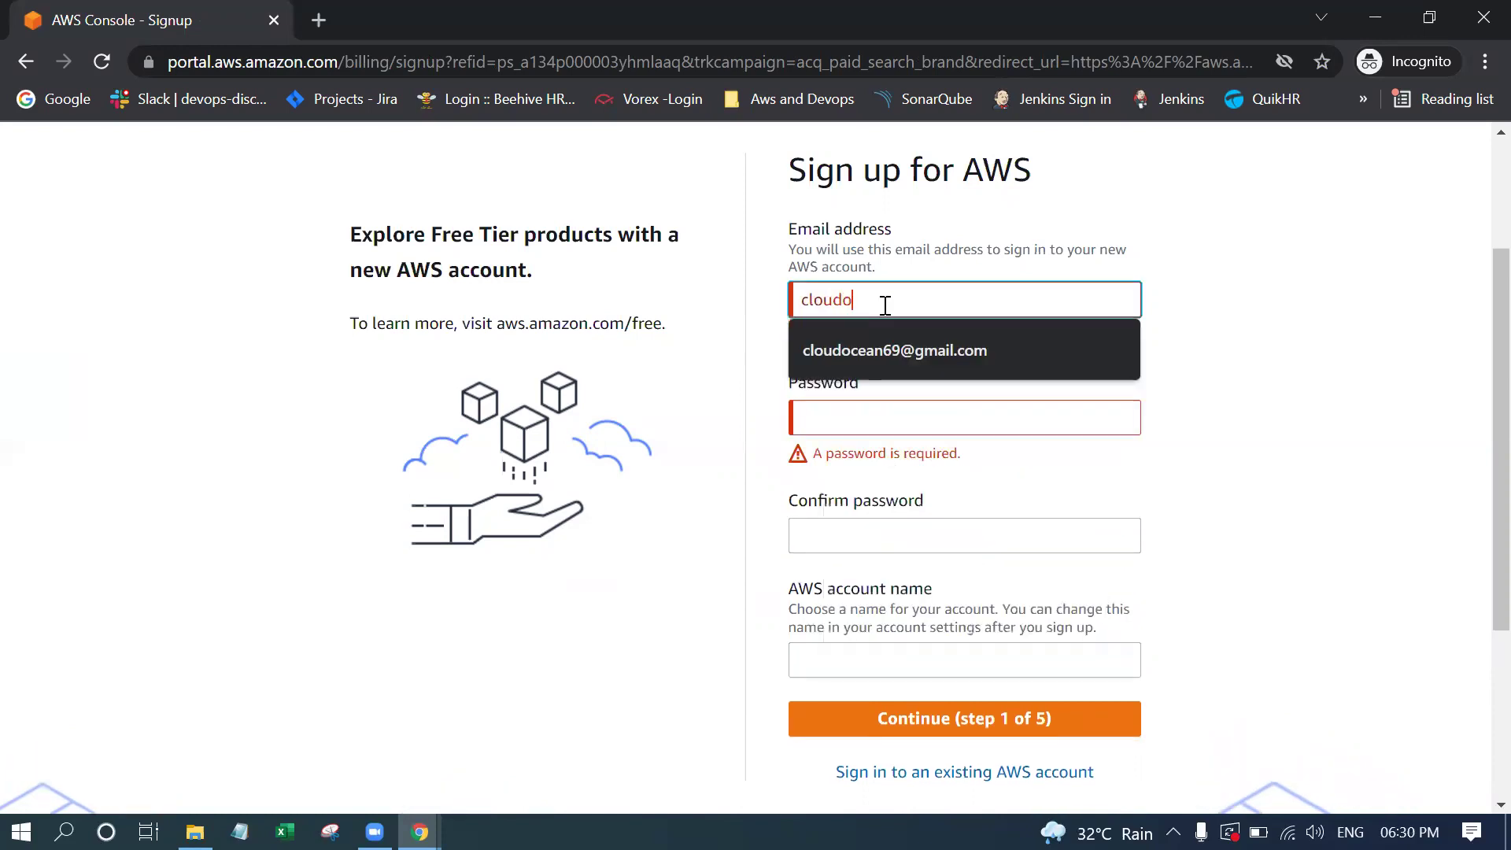
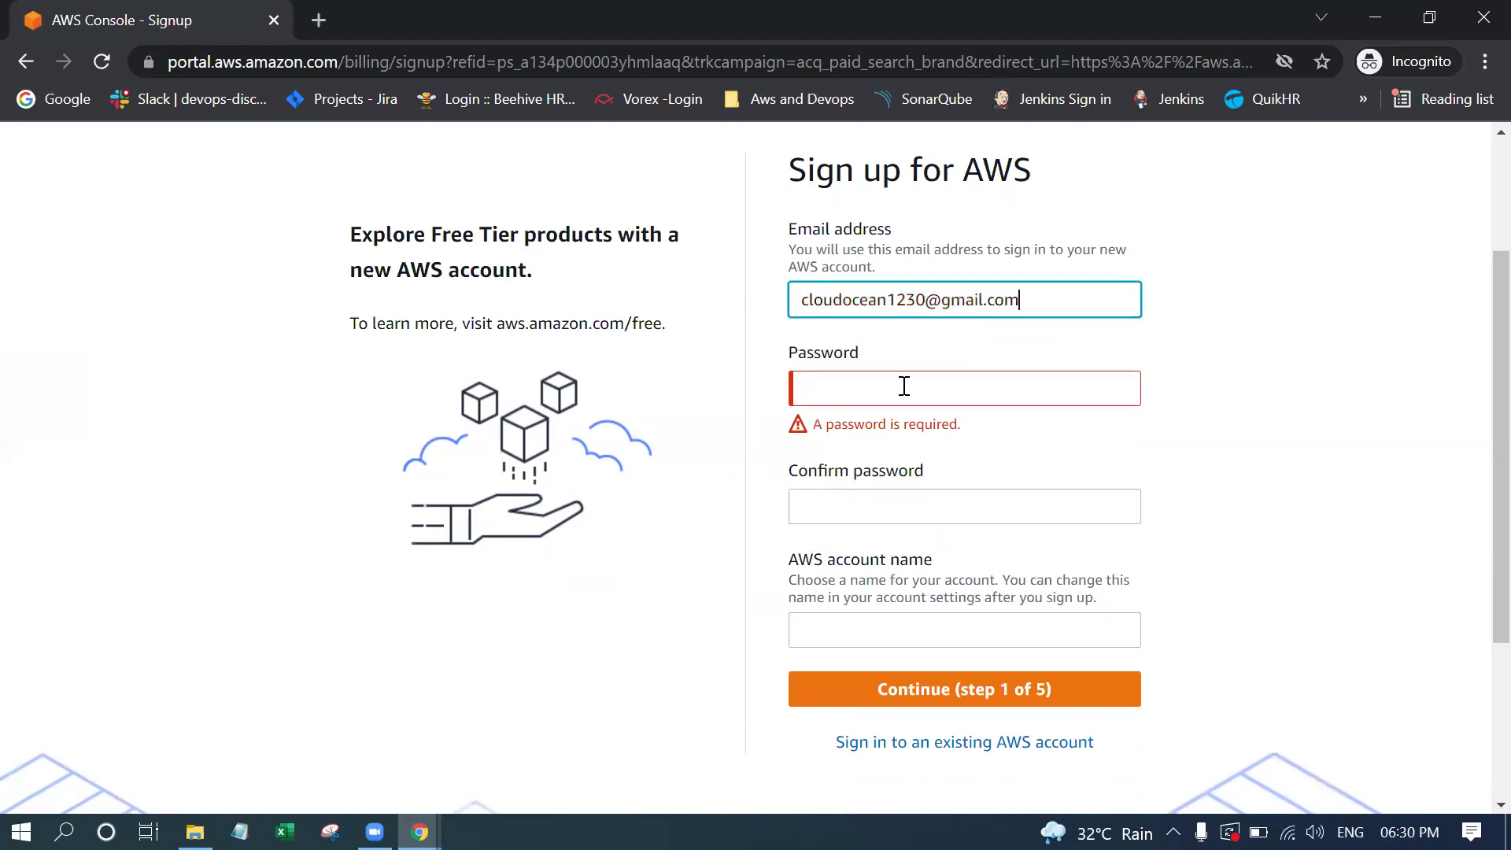
pyautogui.click(903, 386)
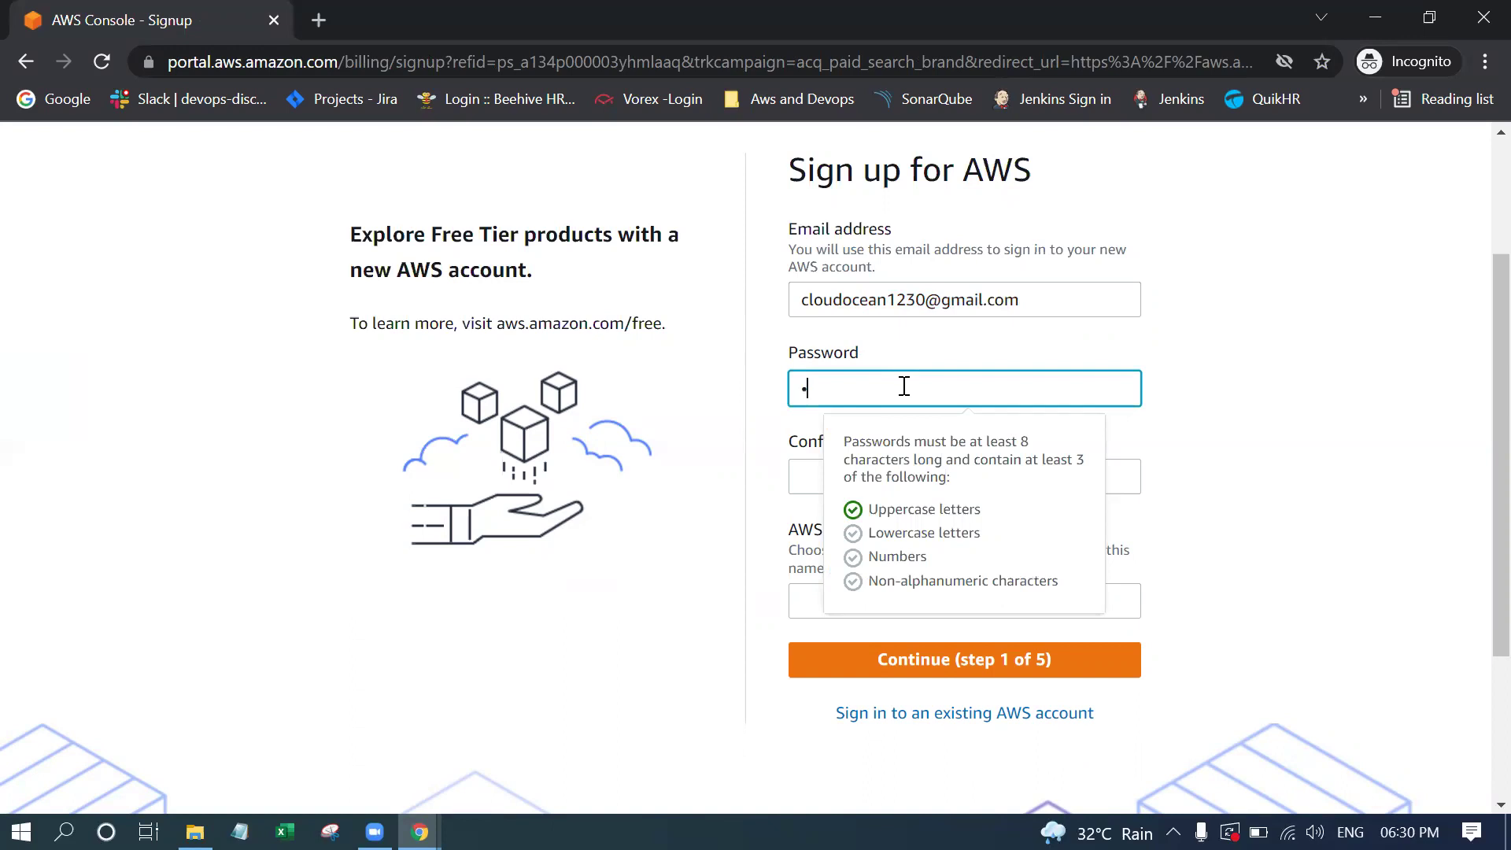
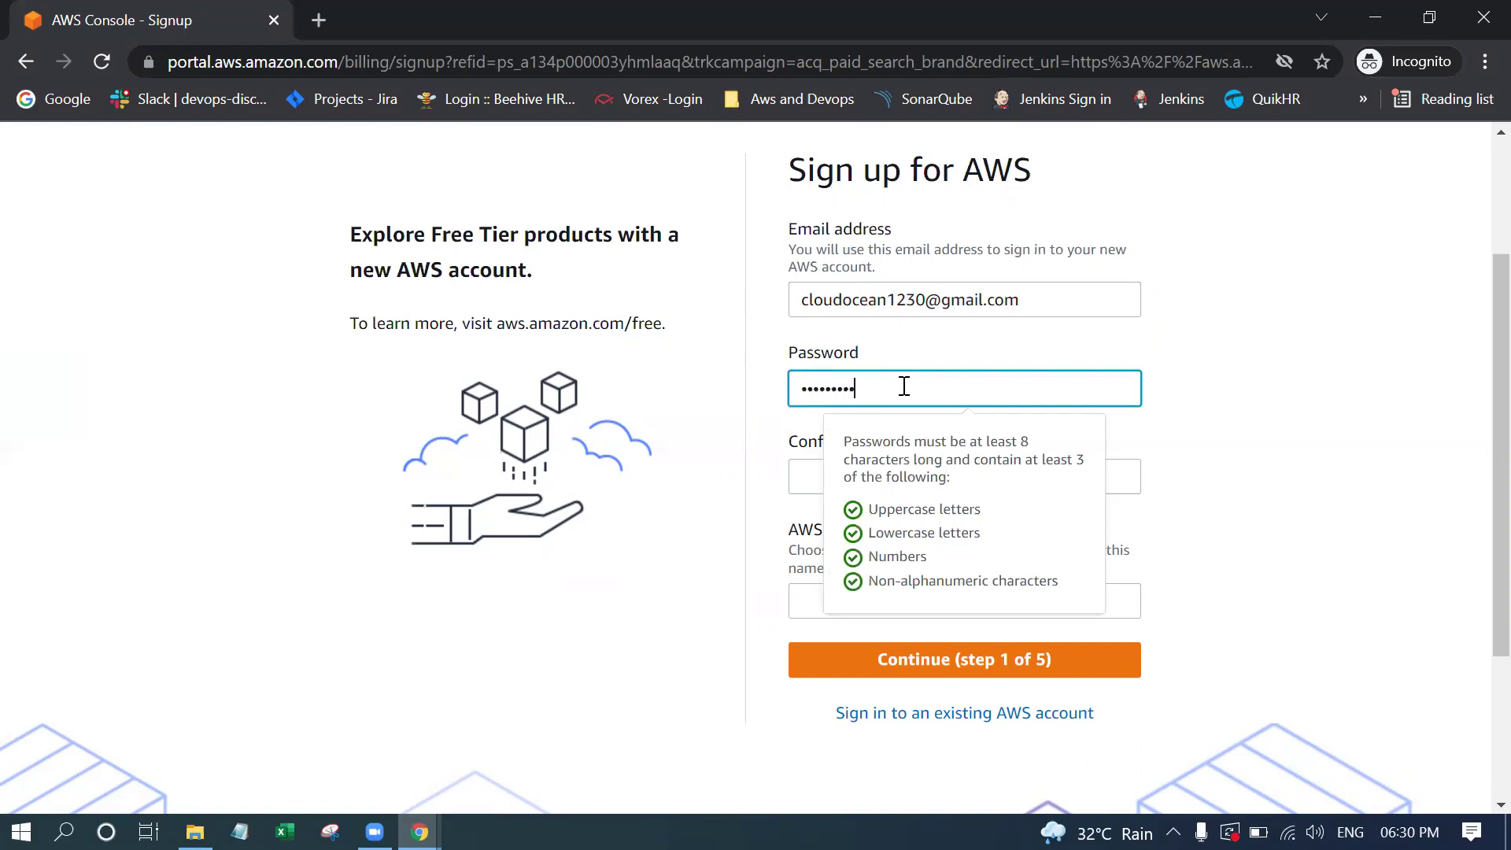
pyautogui.press('Tab')
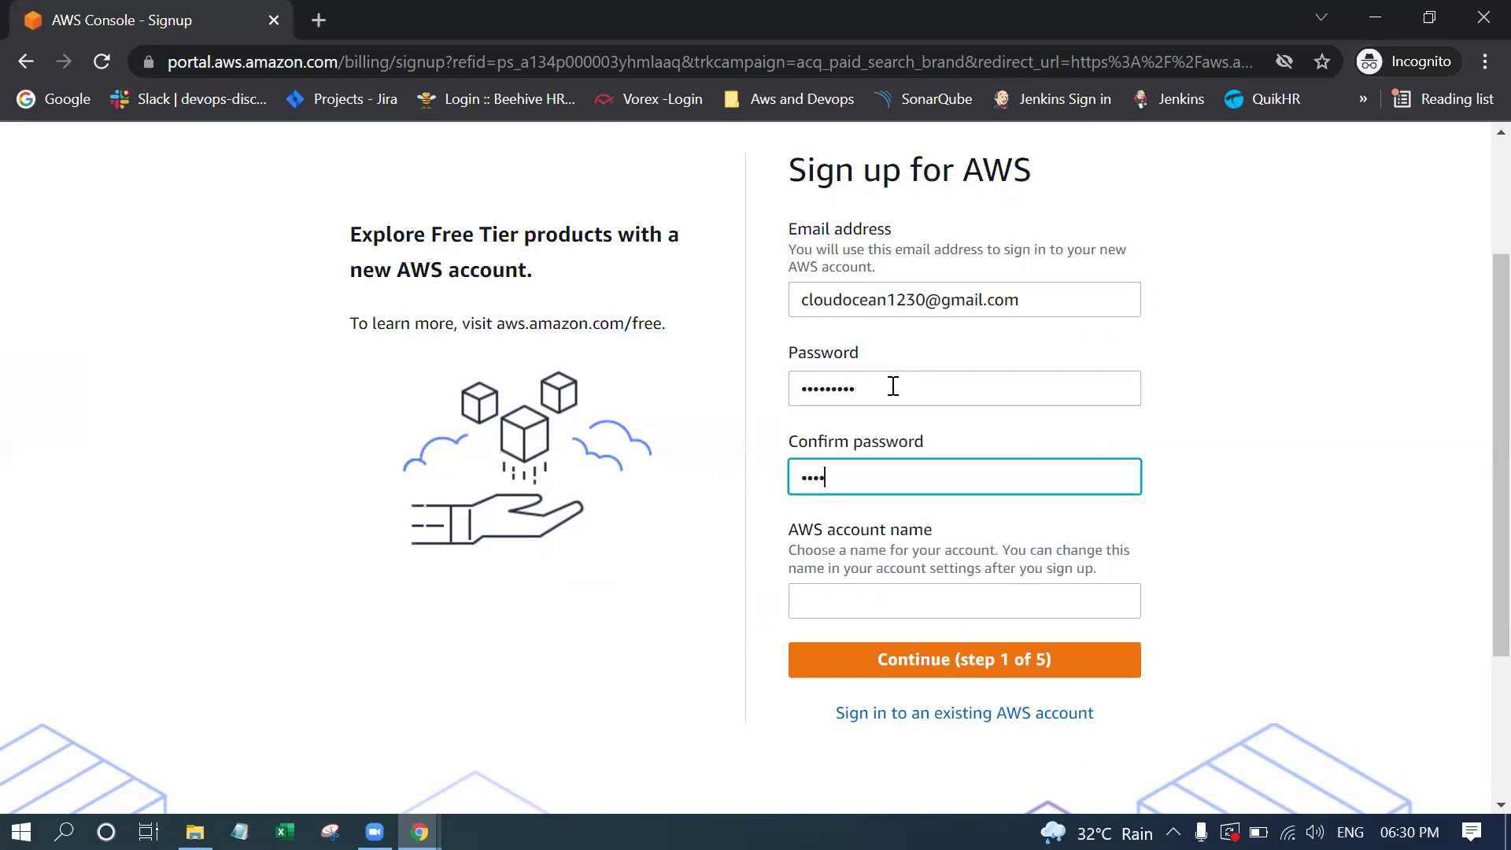
pyautogui.click(864, 611)
pyautogui.click(852, 649)
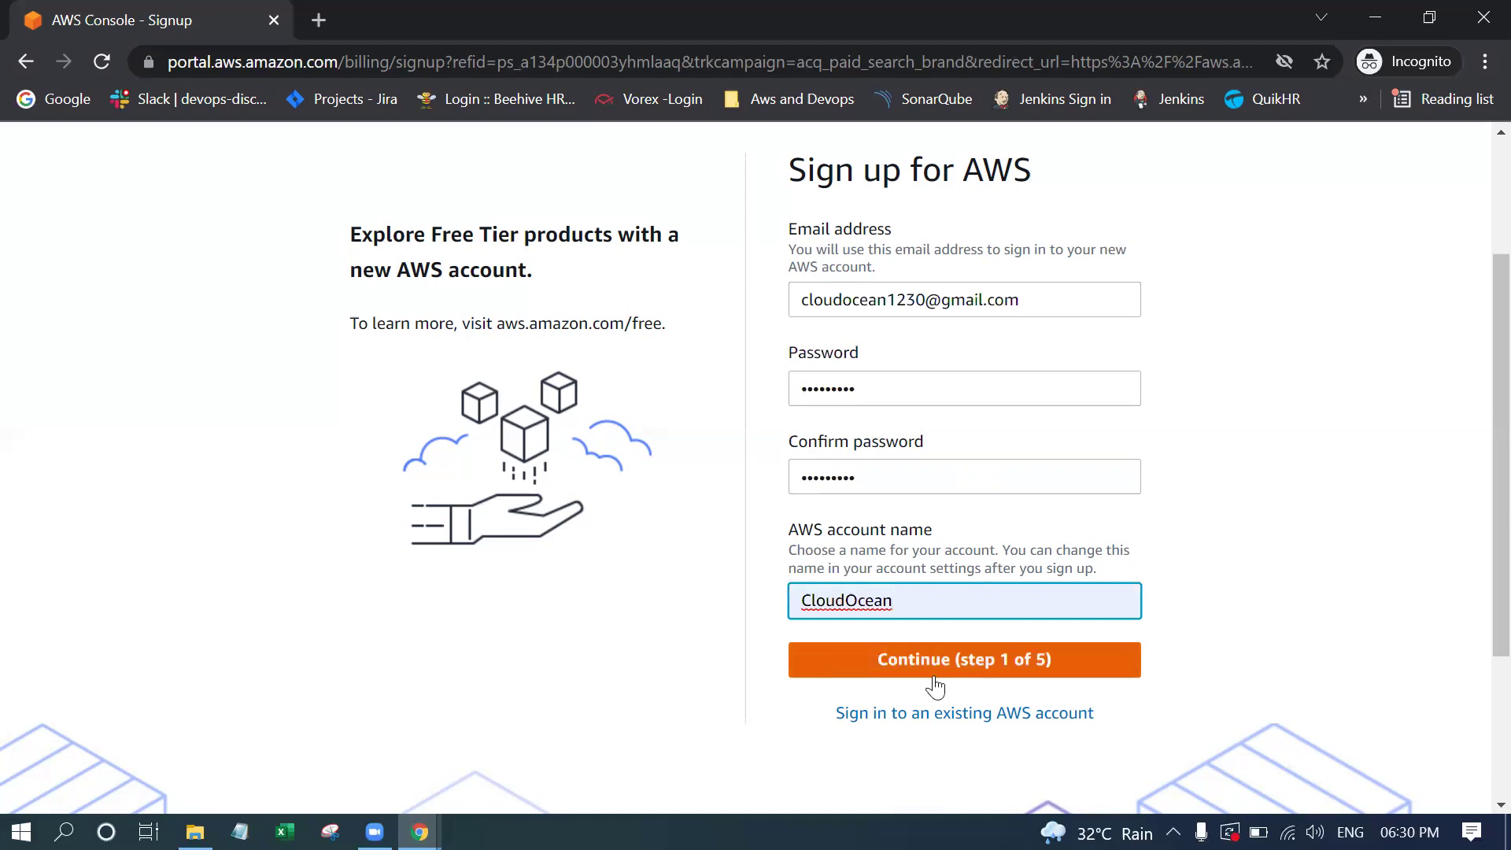
# Submit step 1 and answer the captcha security check to continue.
pyautogui.click(968, 661)
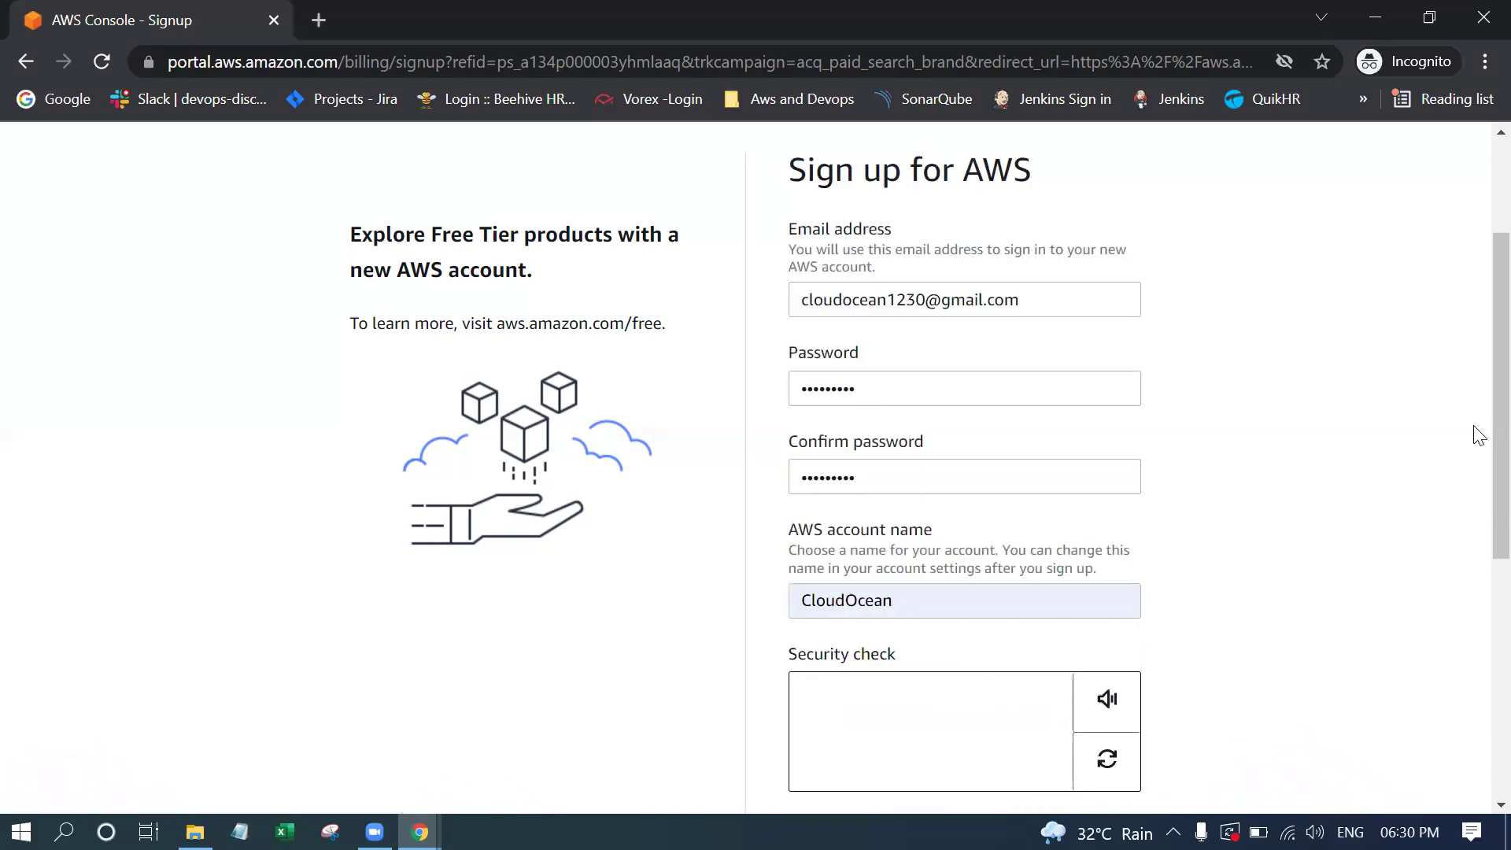
pyautogui.scroll(-3, 1473, 435)
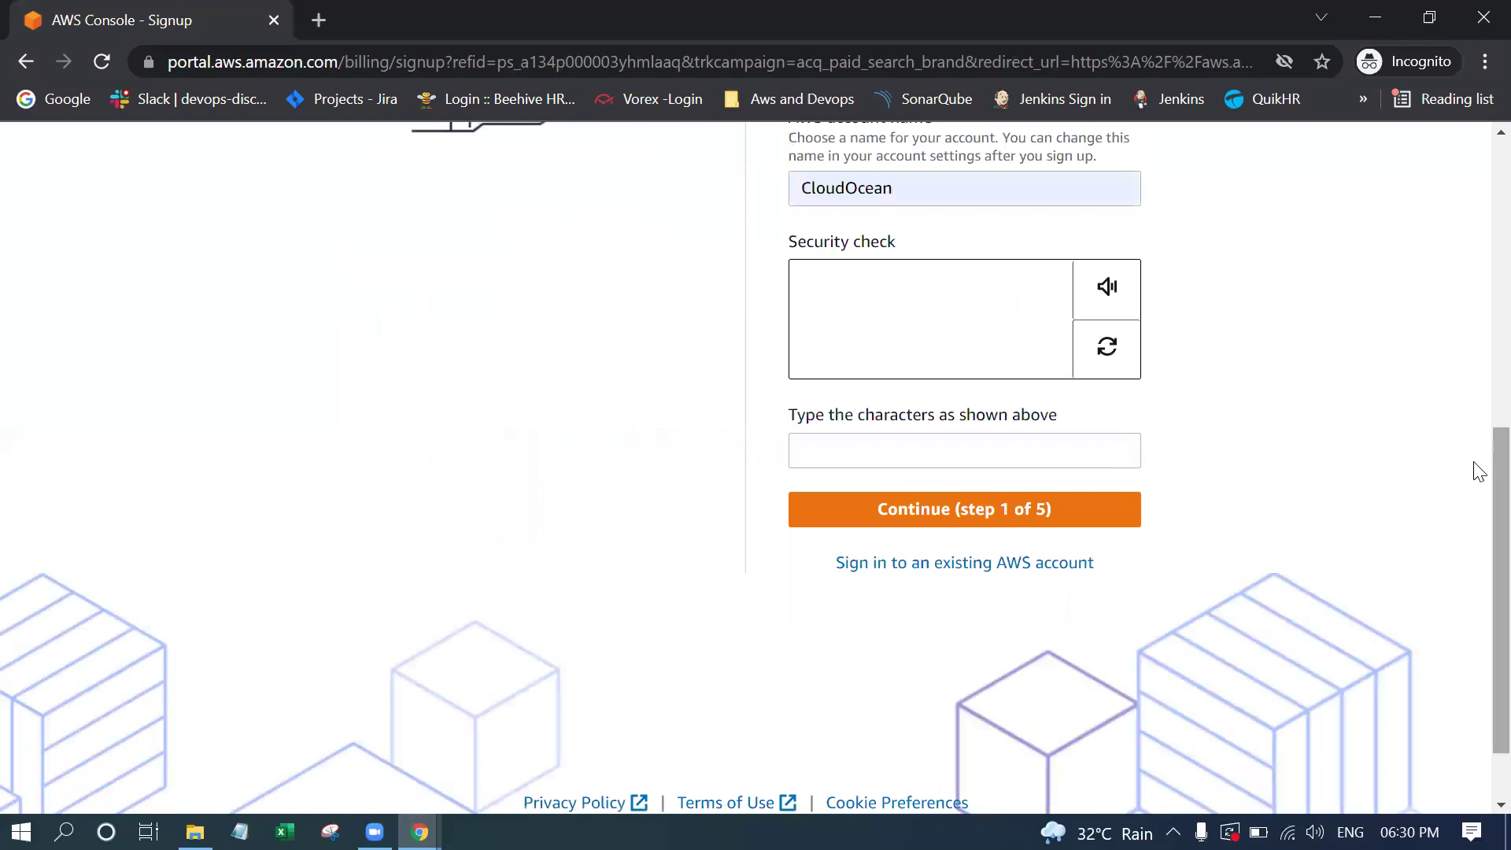
pyautogui.scroll(1, 1475, 454)
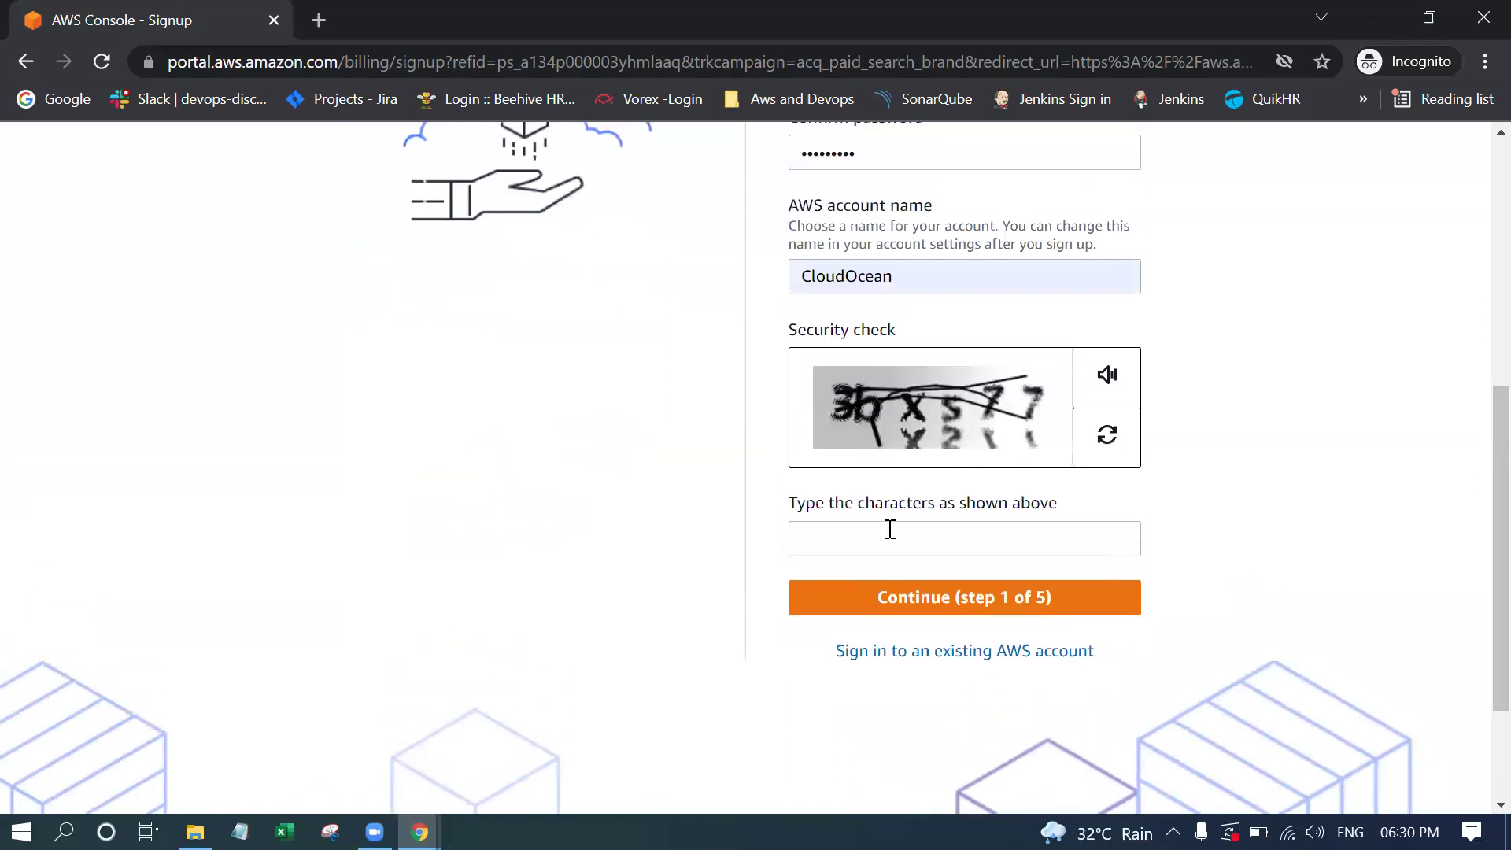
pyautogui.click(891, 531)
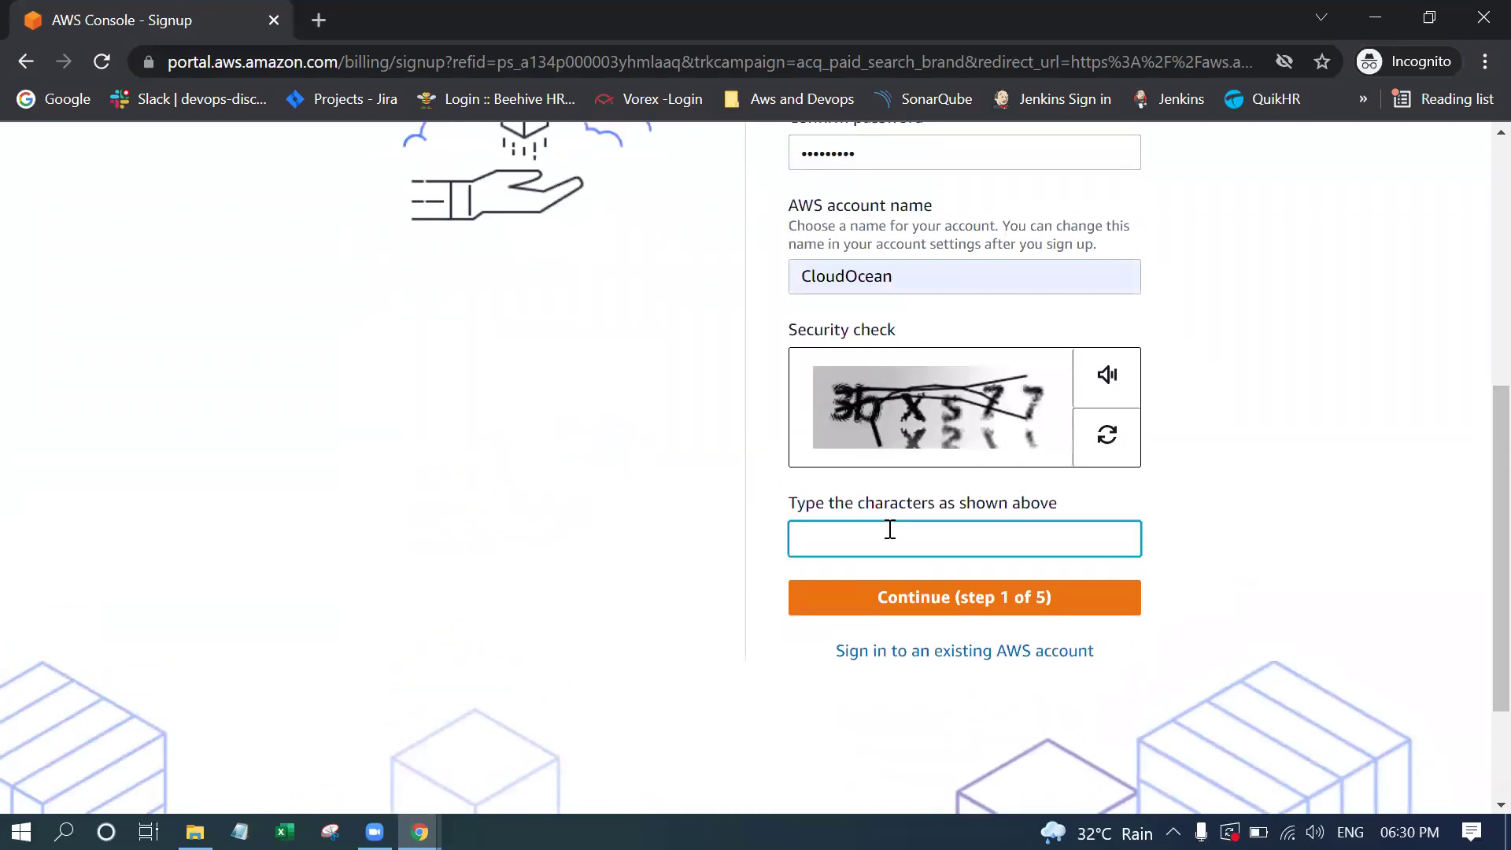
pyautogui.write('3b')
pyautogui.write('xs7')
pyautogui.write('7')
pyautogui.click(976, 612)
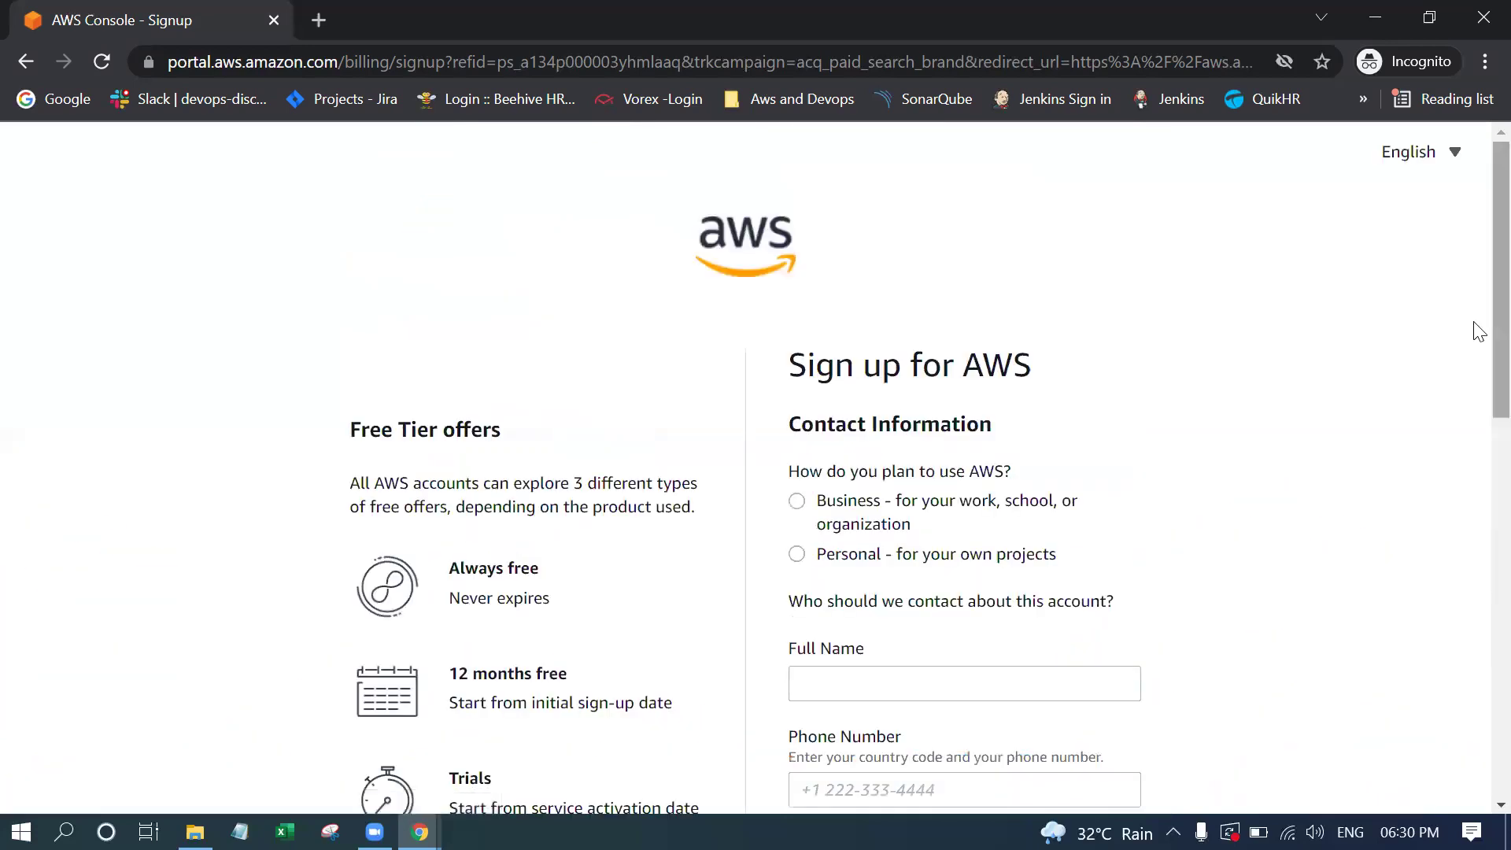
pyautogui.scroll(-2, 1479, 354)
pyautogui.scroll(1, 1479, 408)
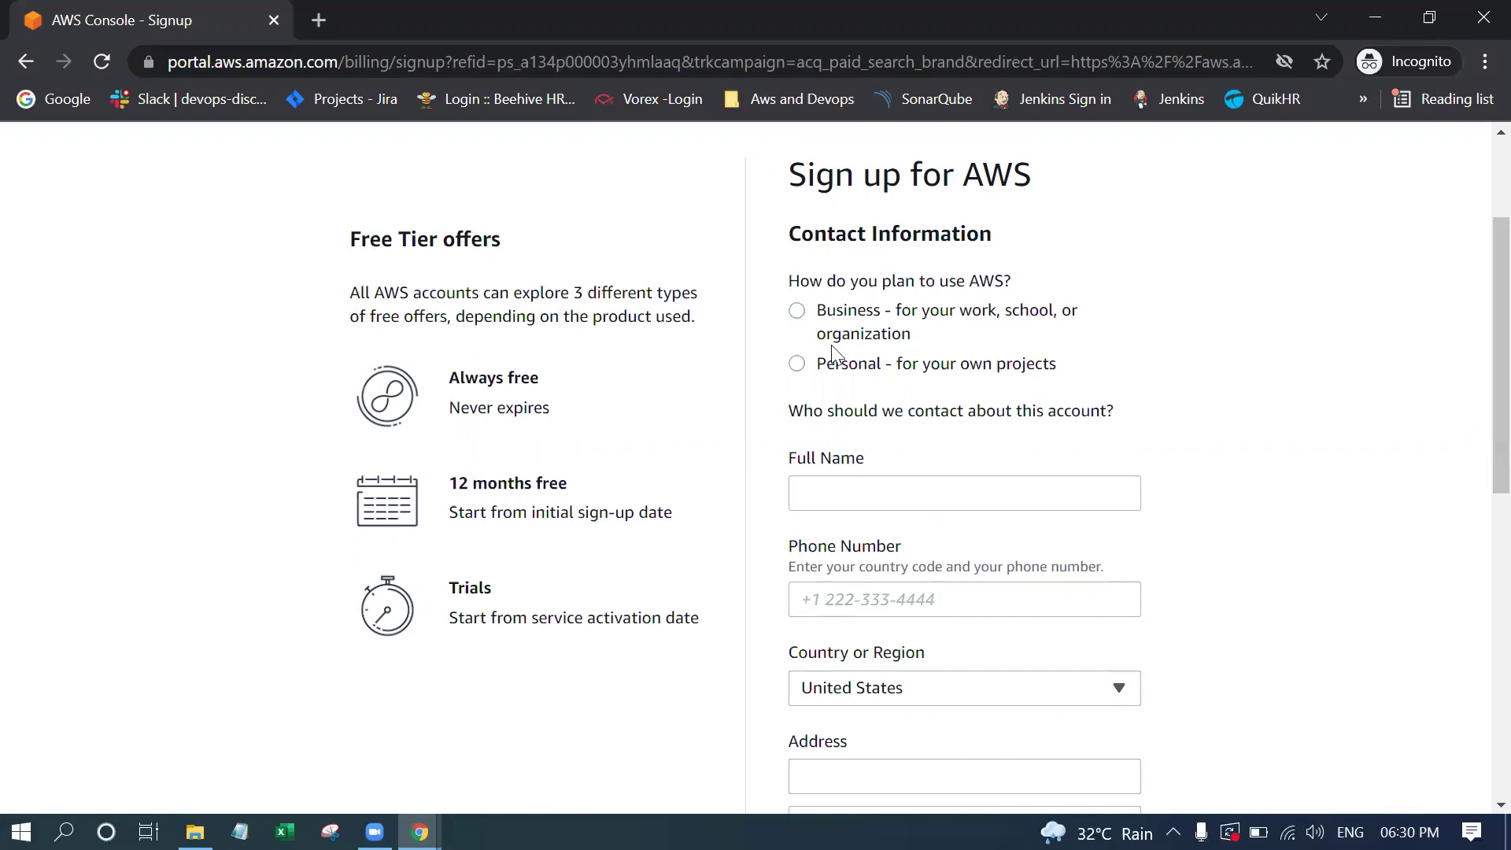
# Mark the account Personal, with full name Cloud Ocean and country India.
pyautogui.click(799, 365)
pyautogui.scroll(-1, 1475, 330)
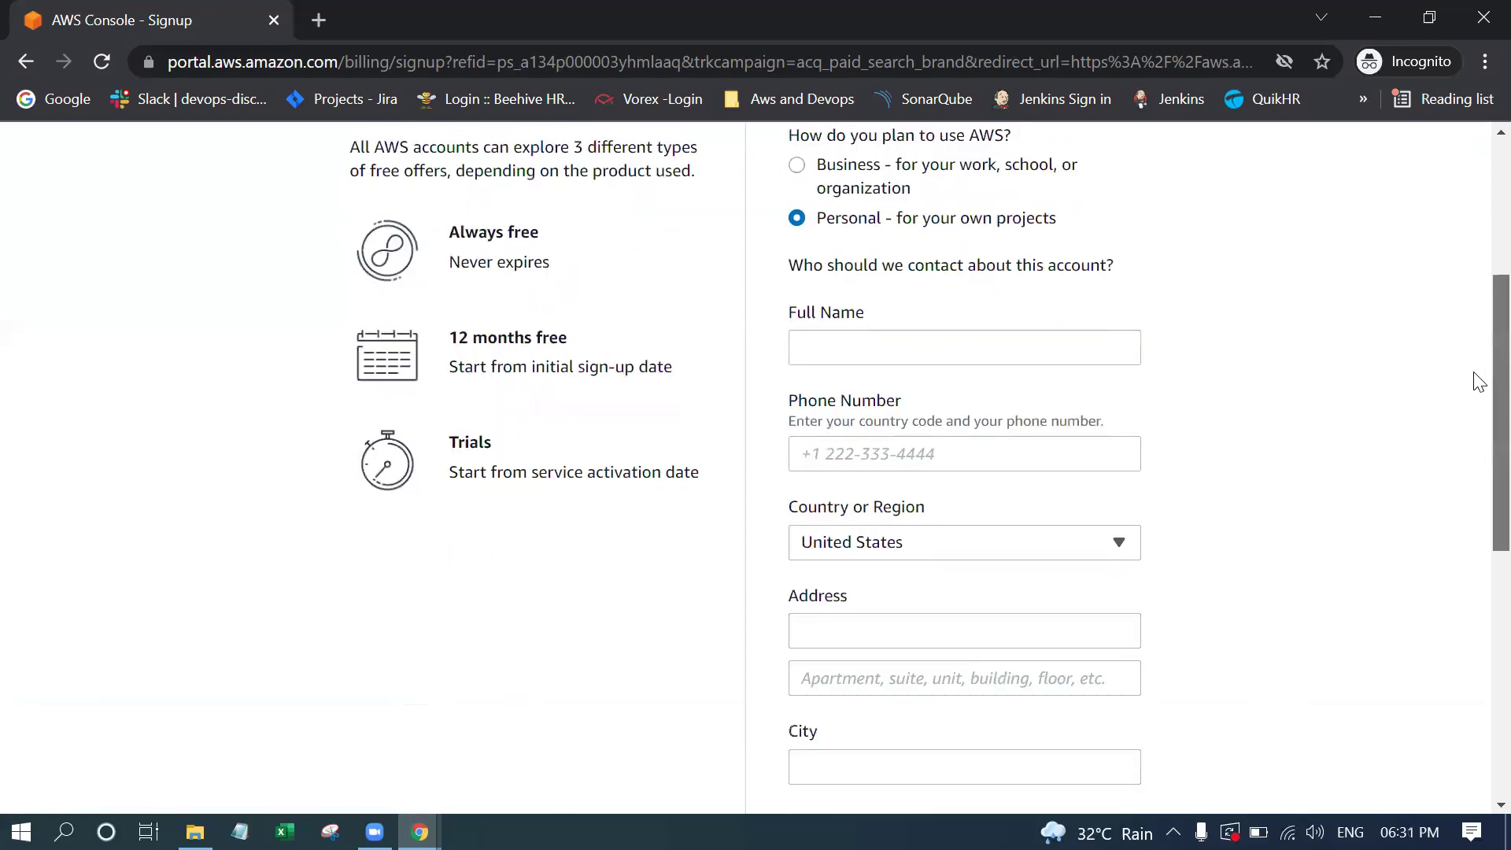
pyautogui.click(907, 343)
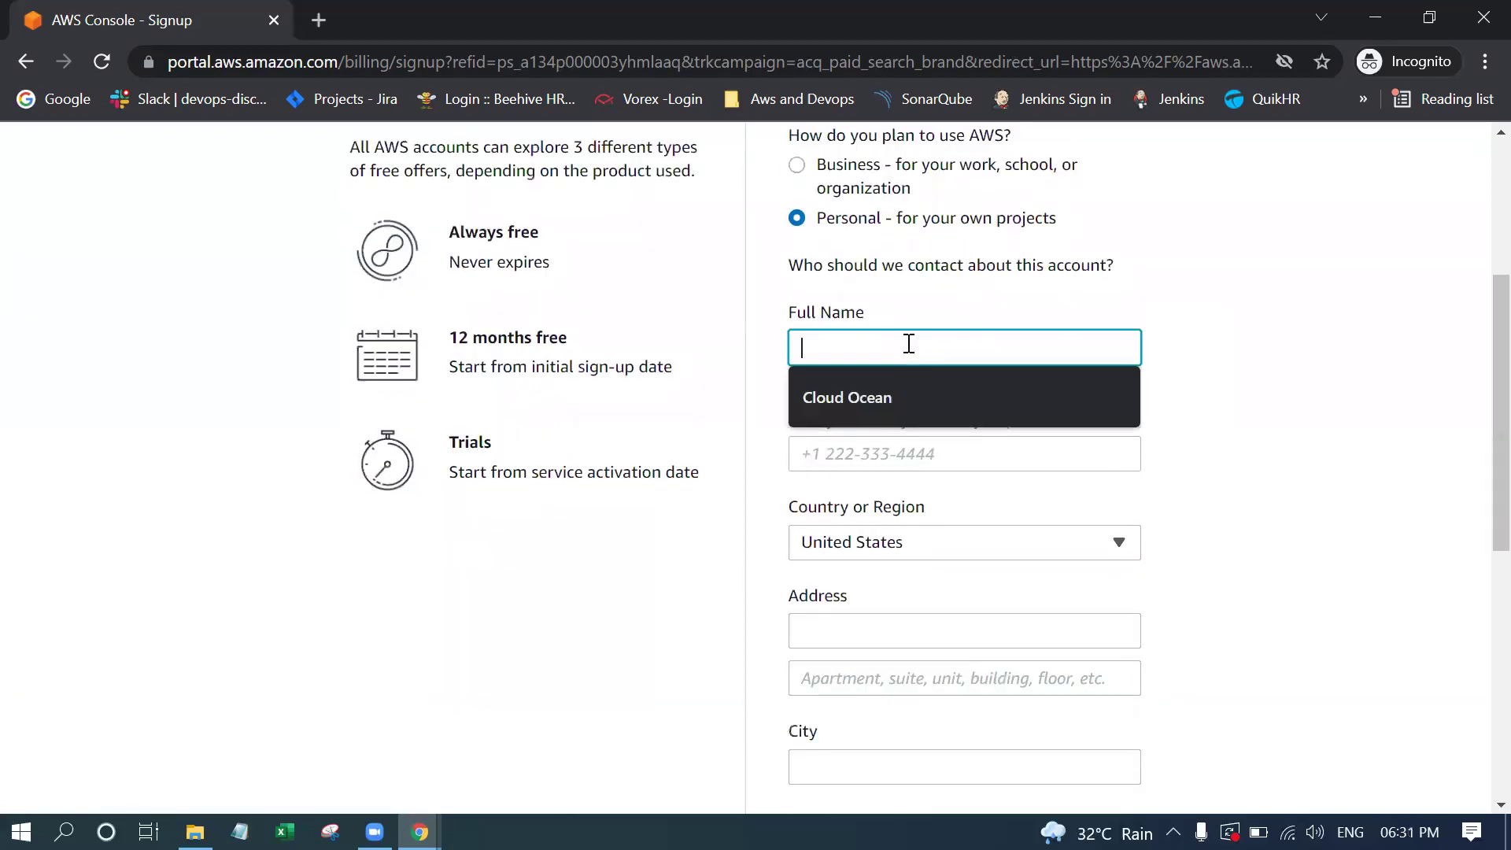
pyautogui.click(866, 401)
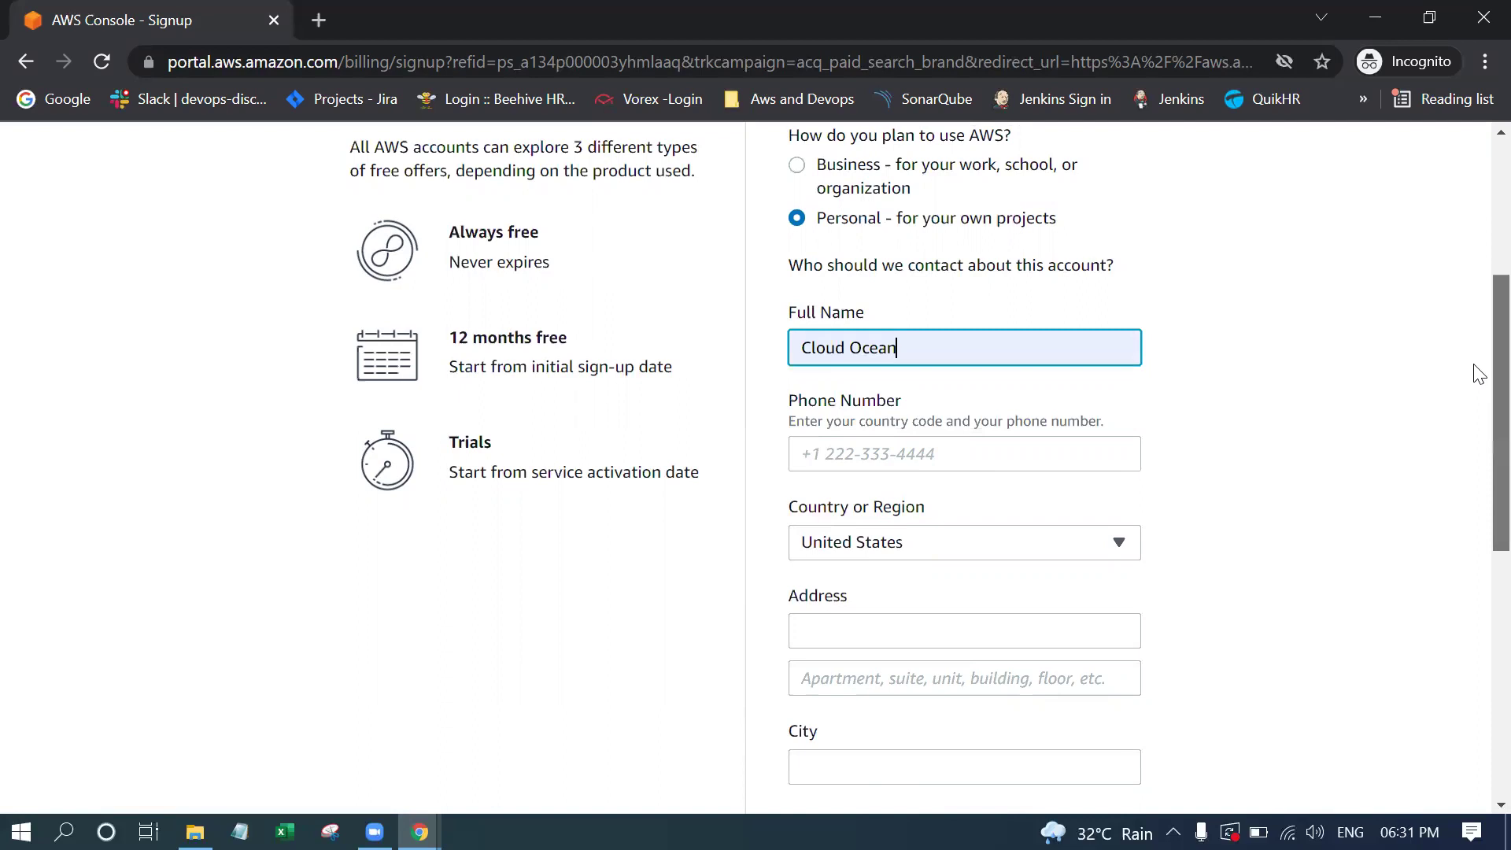
pyautogui.scroll(-1, 1287, 442)
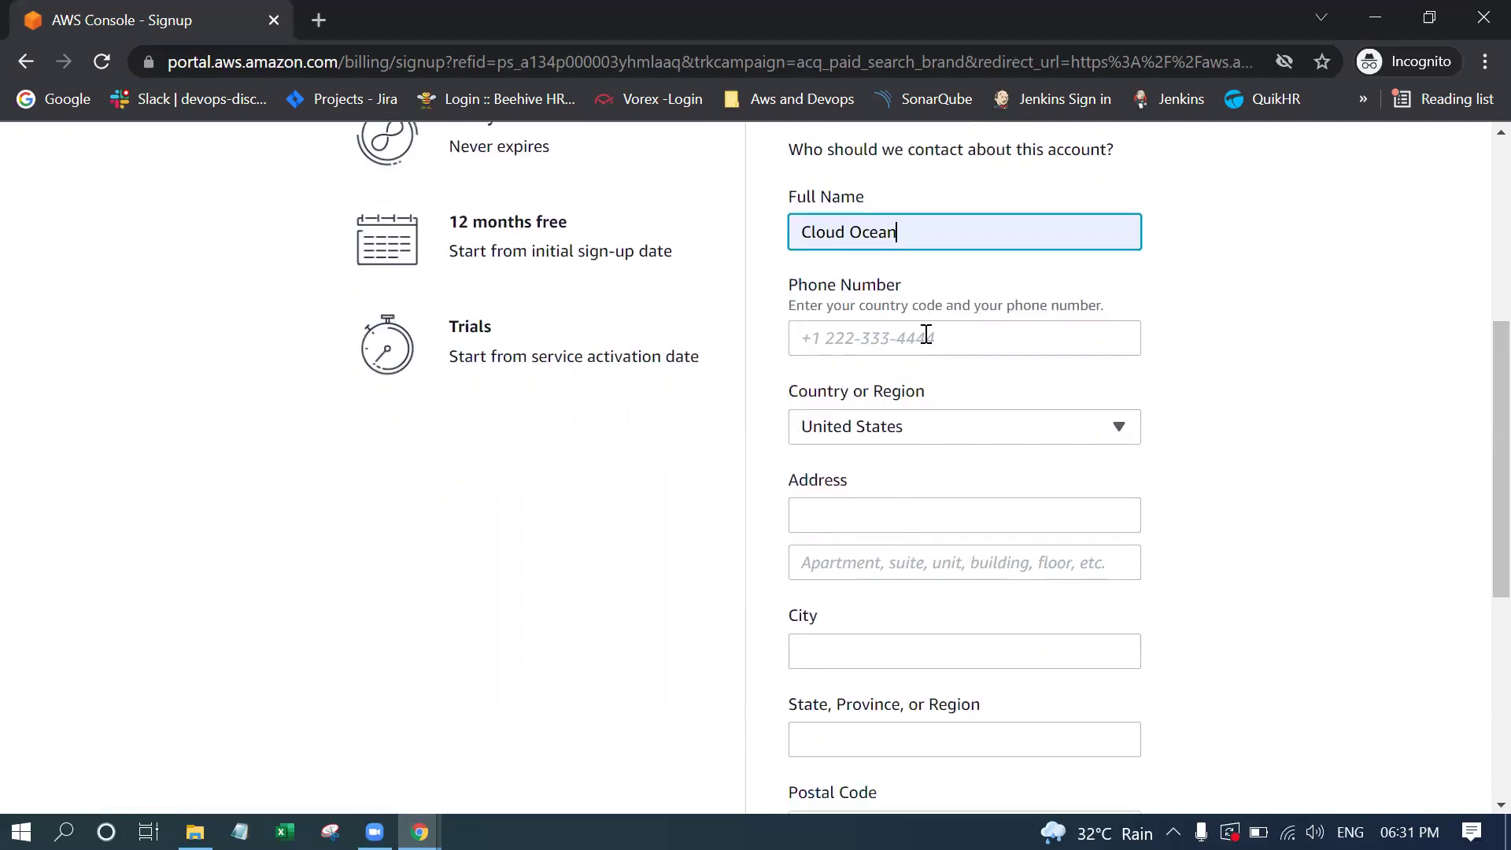
pyautogui.click(918, 436)
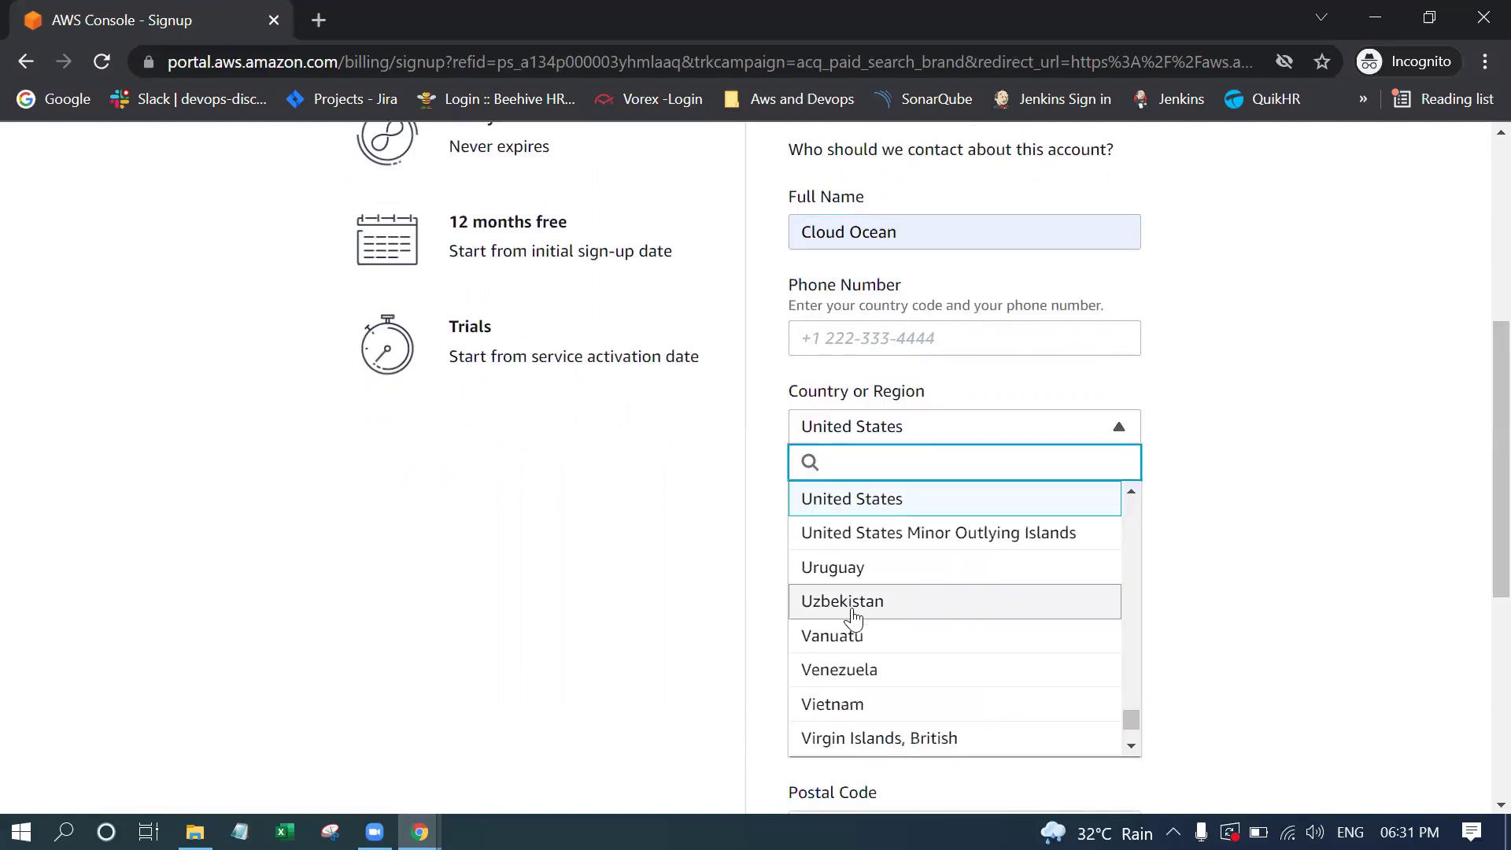
pyautogui.write('in')
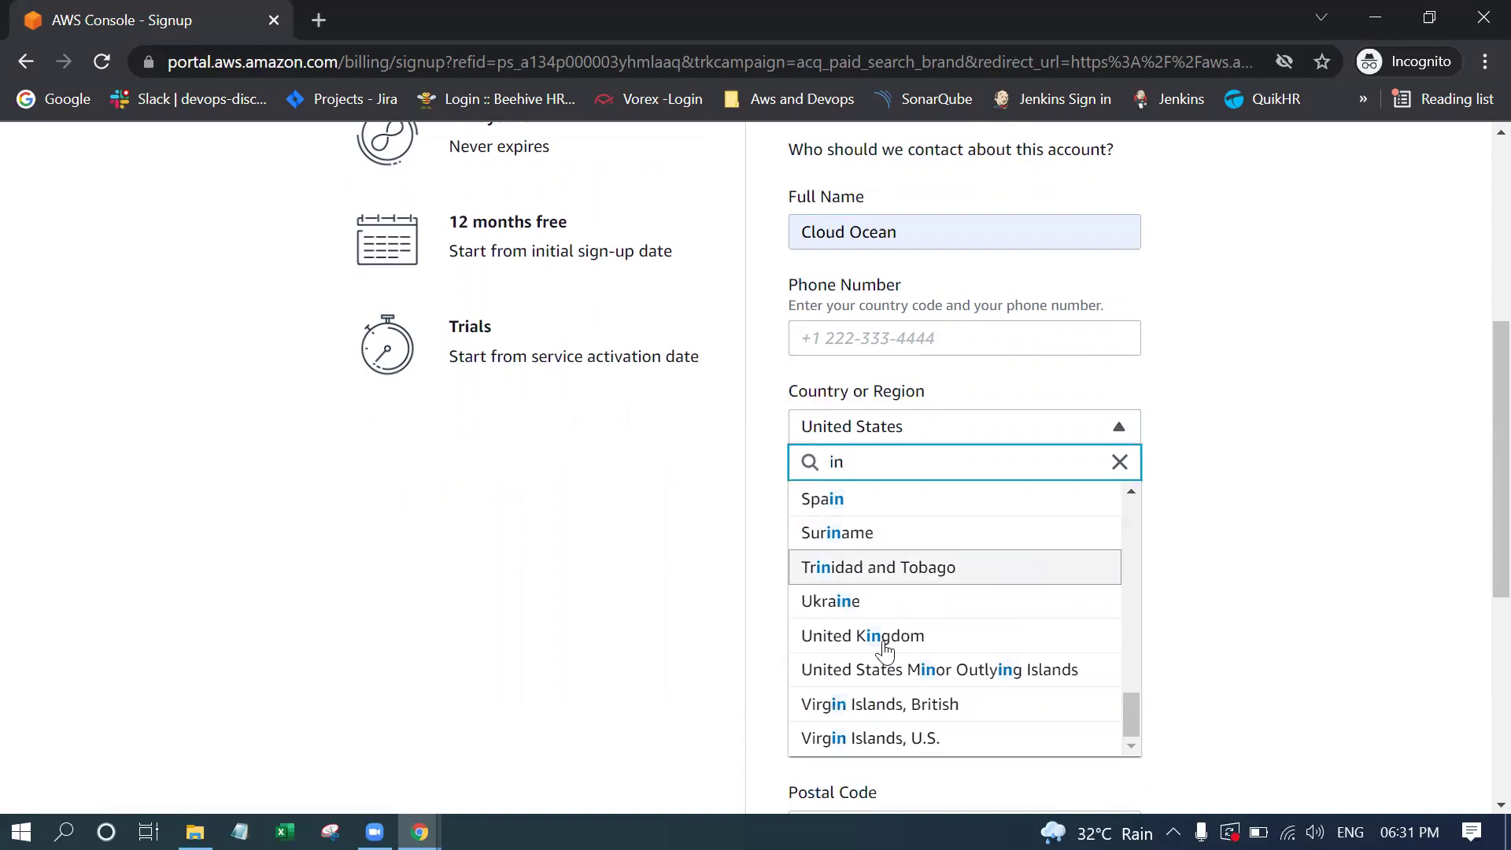
pyautogui.write('d')
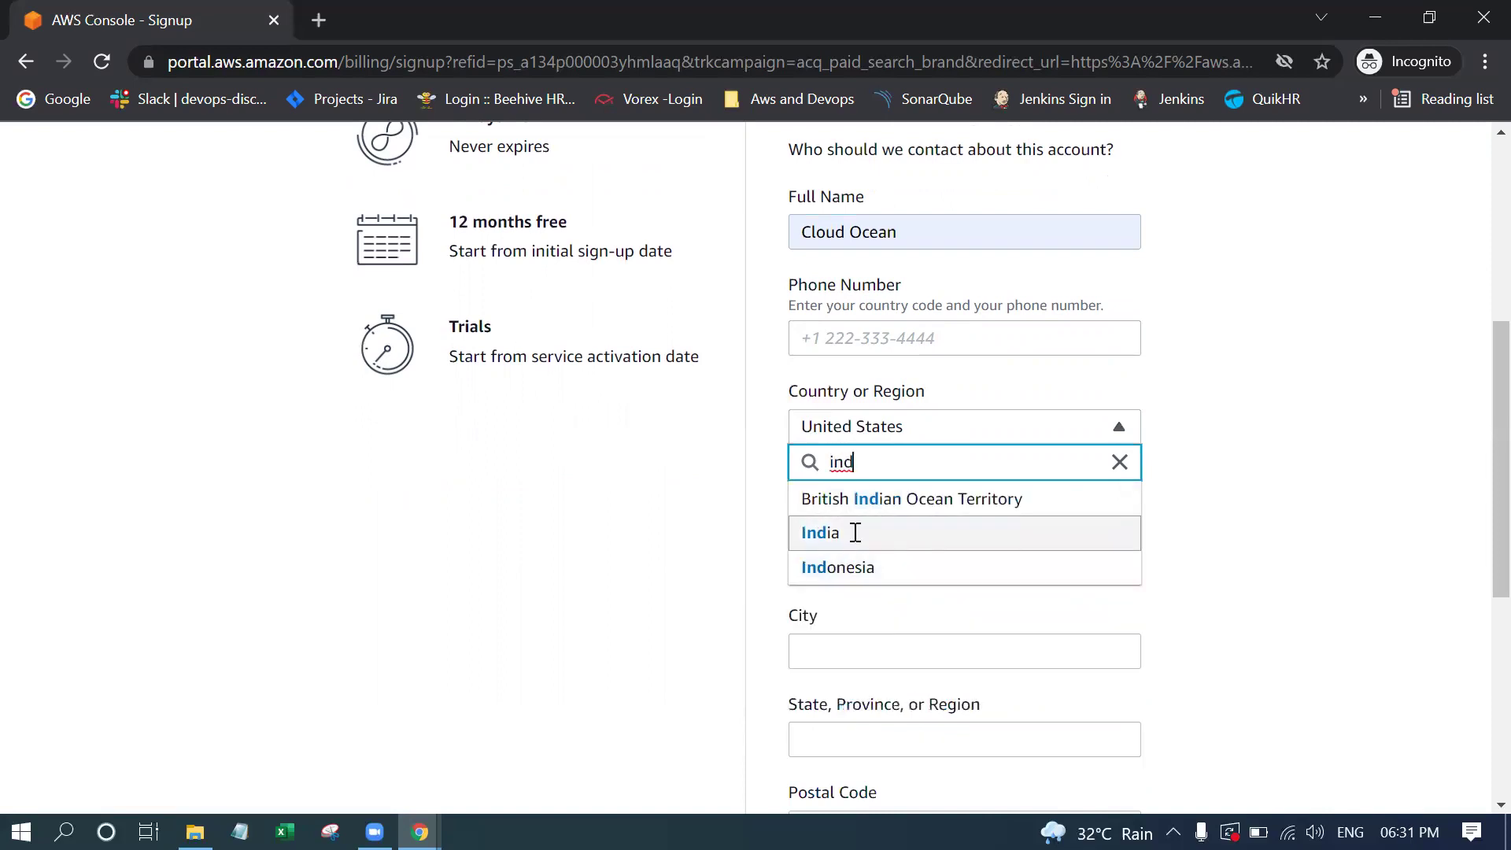
pyautogui.click(854, 532)
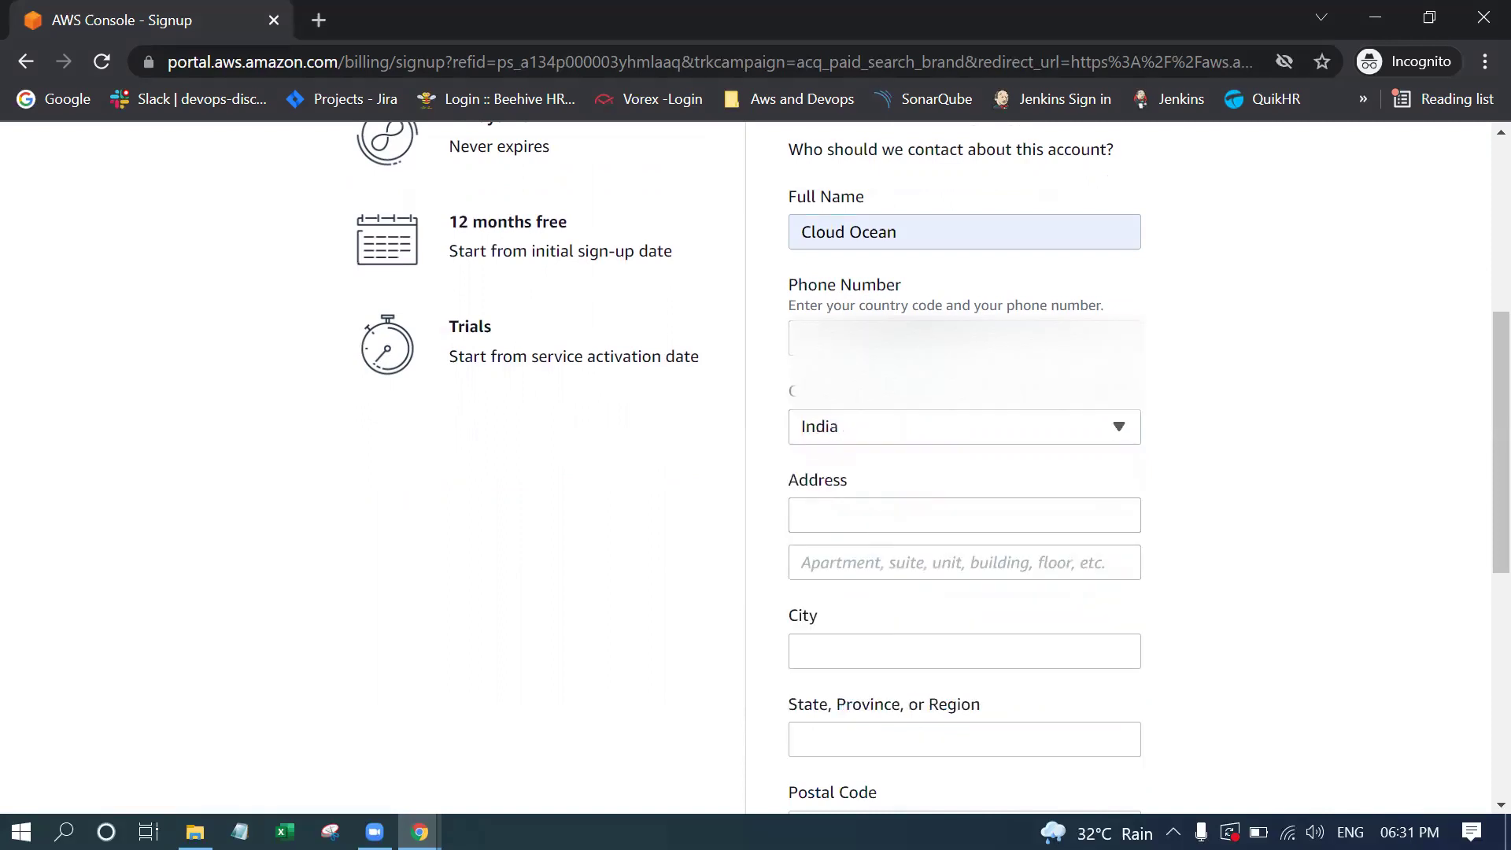
# Enter phone, address, Mumbai, Maharastra and 400017, then accept the Customer Agreement.
pyautogui.click(901, 338)
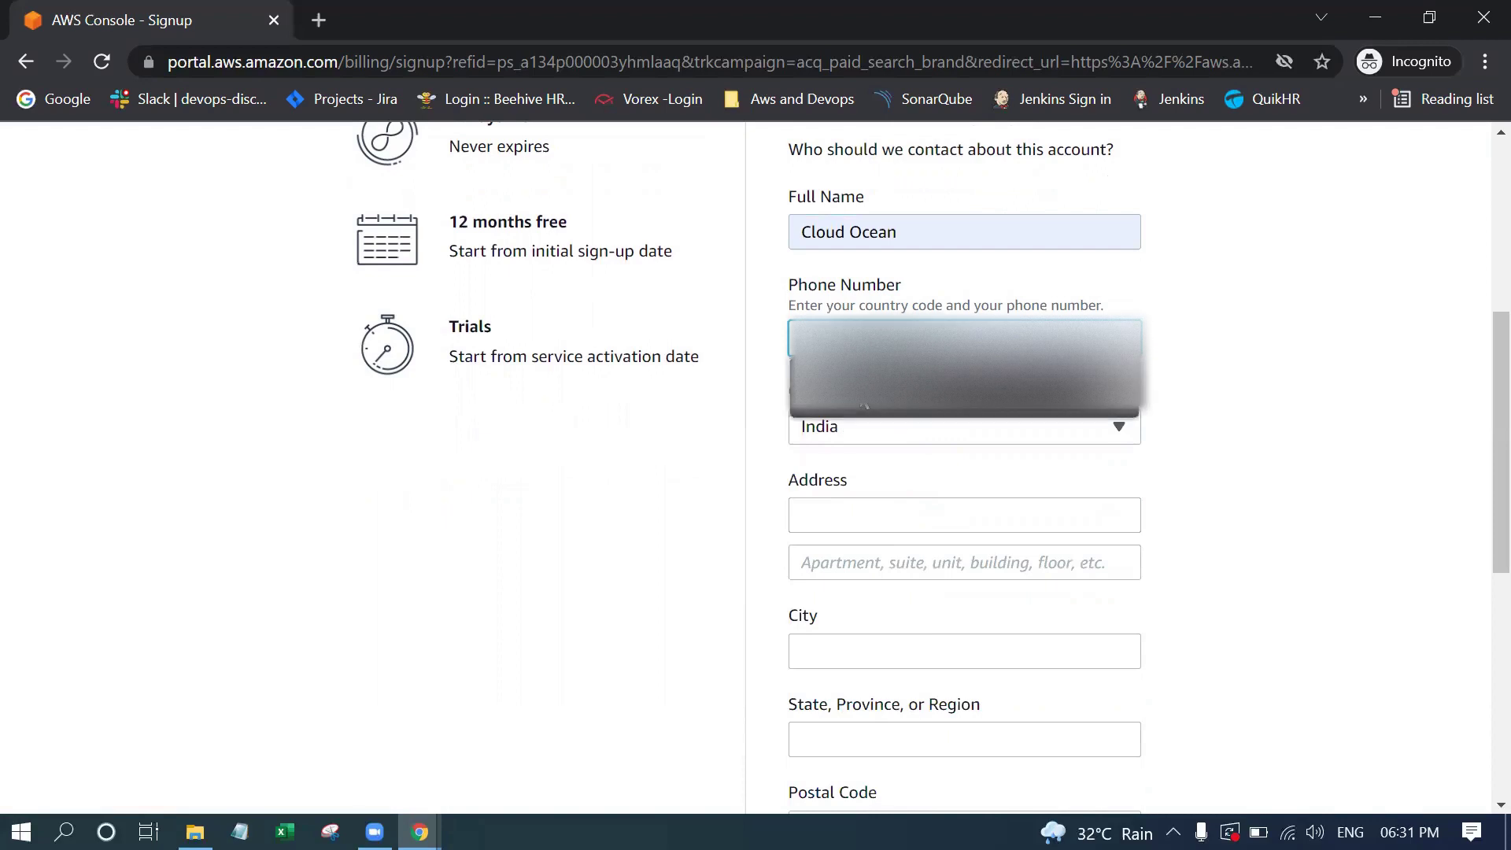
pyautogui.click(885, 516)
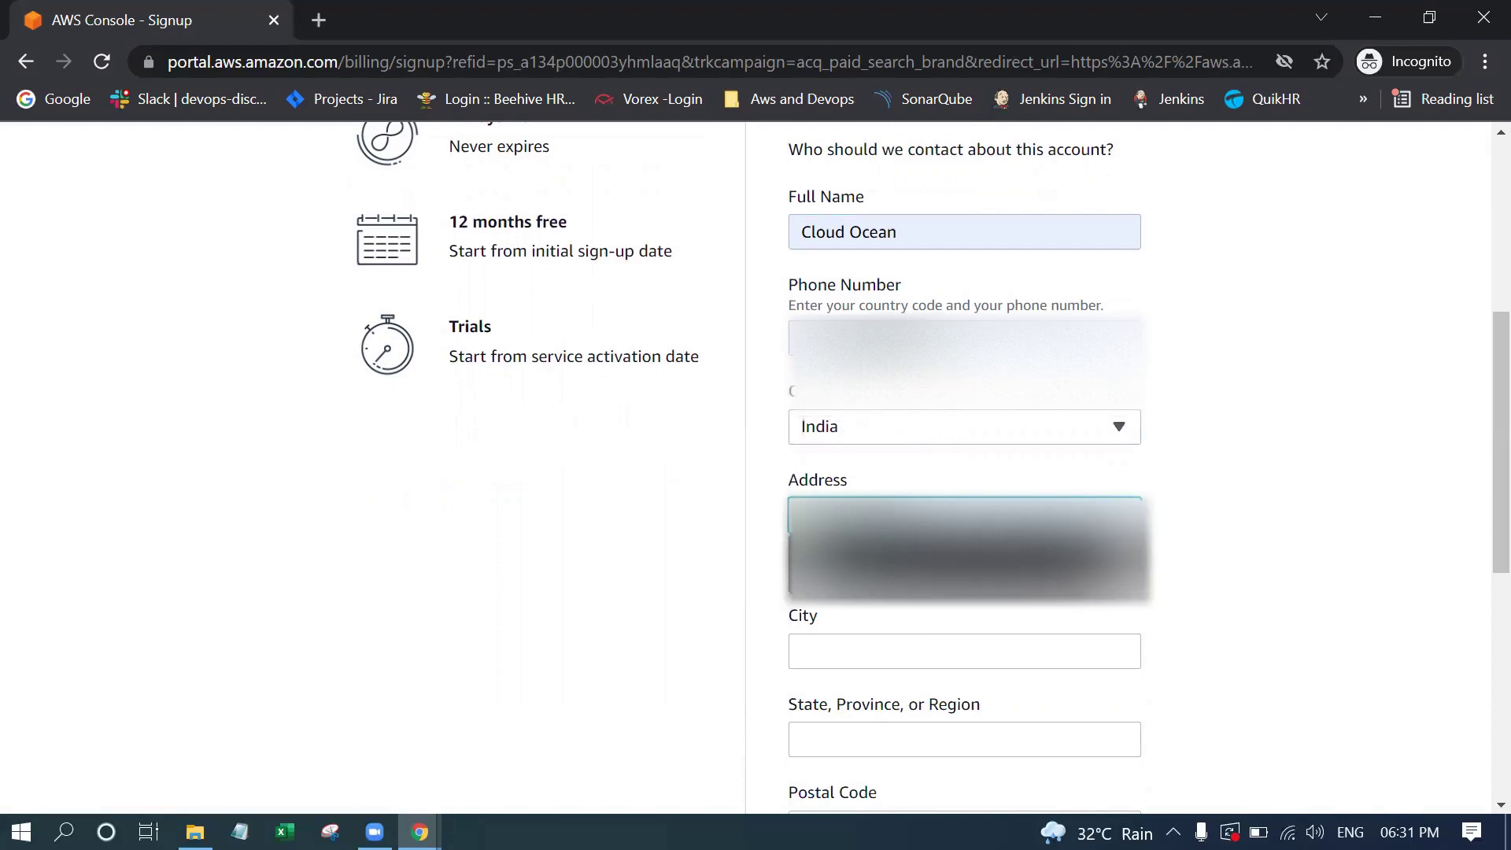
pyautogui.click(839, 567)
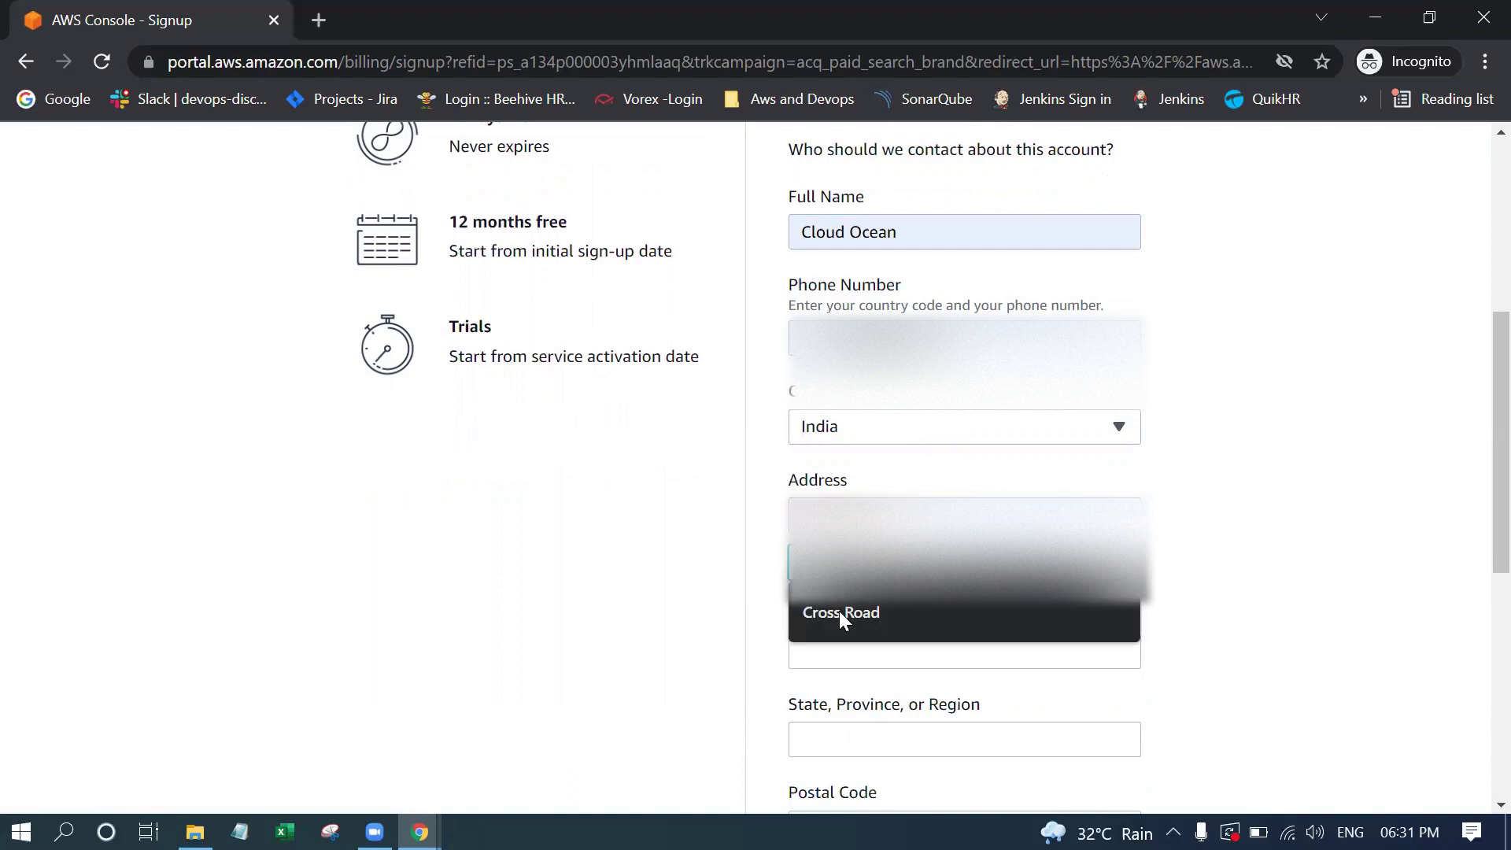
pyautogui.click(846, 639)
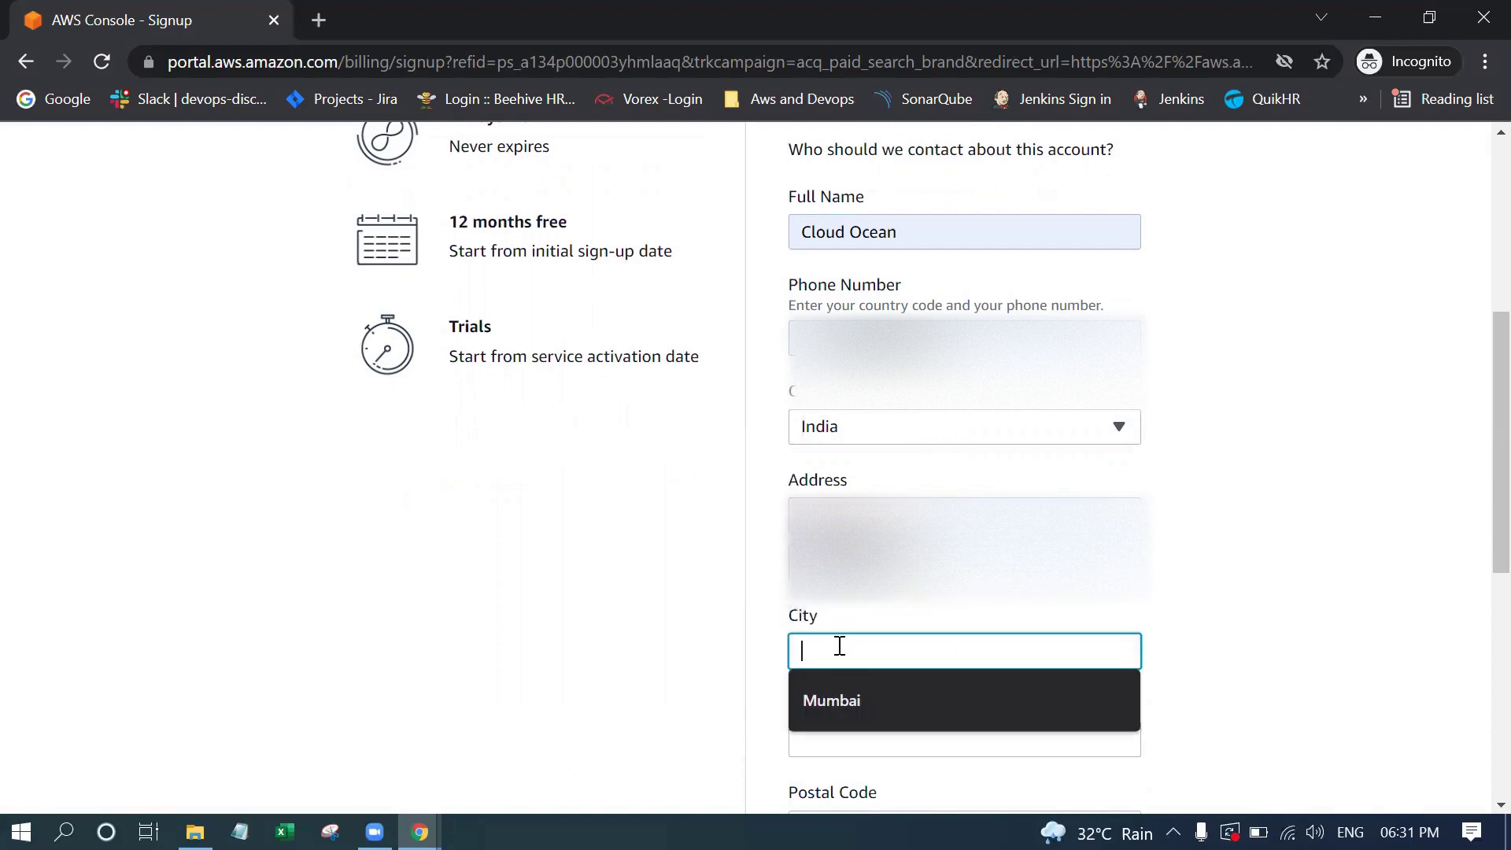
pyautogui.click(830, 700)
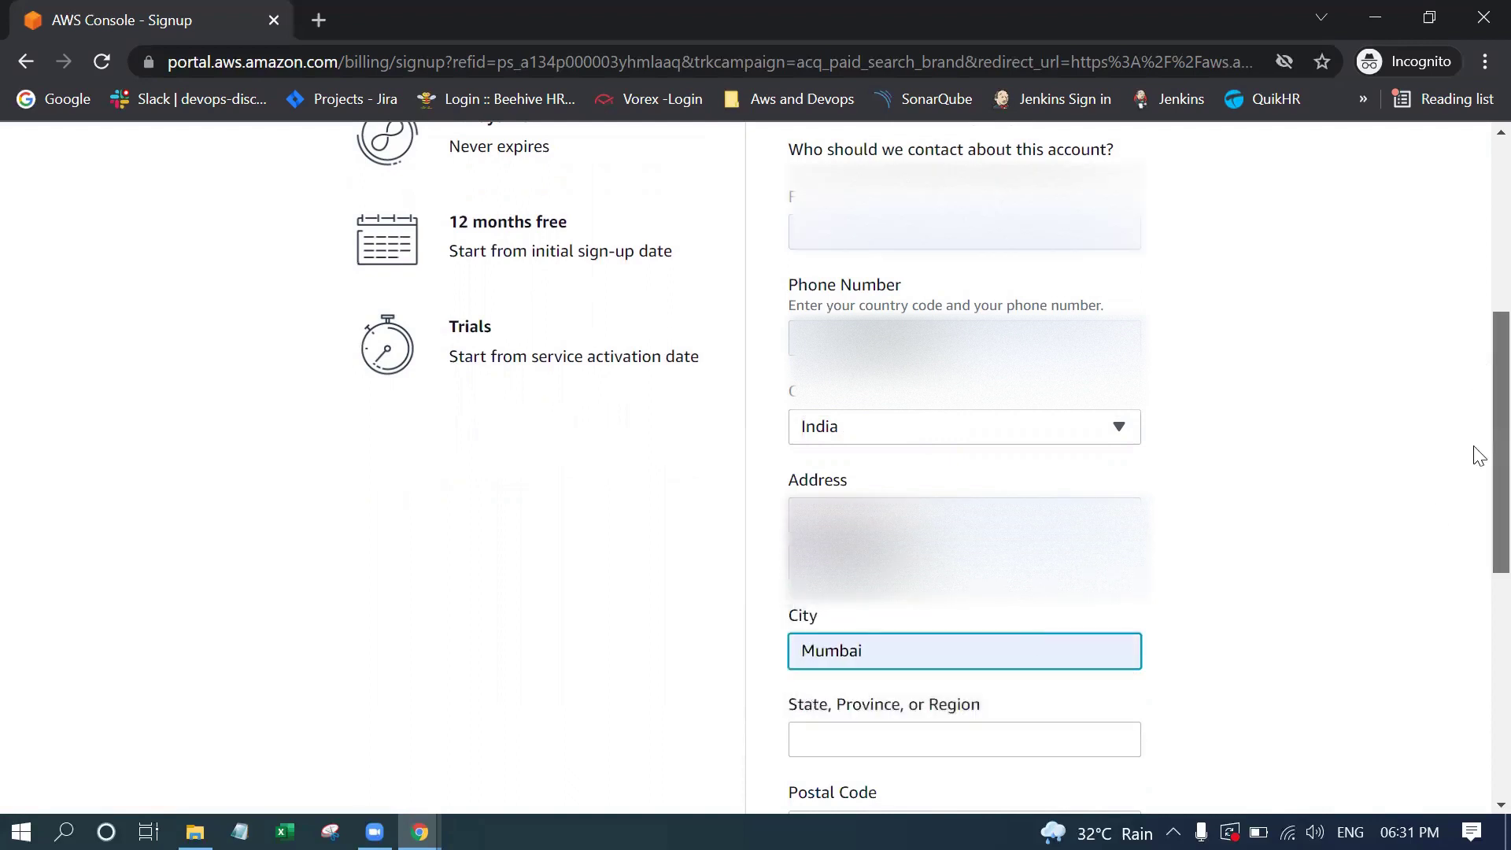
pyautogui.scroll(-3, 1475, 472)
pyautogui.click(1043, 411)
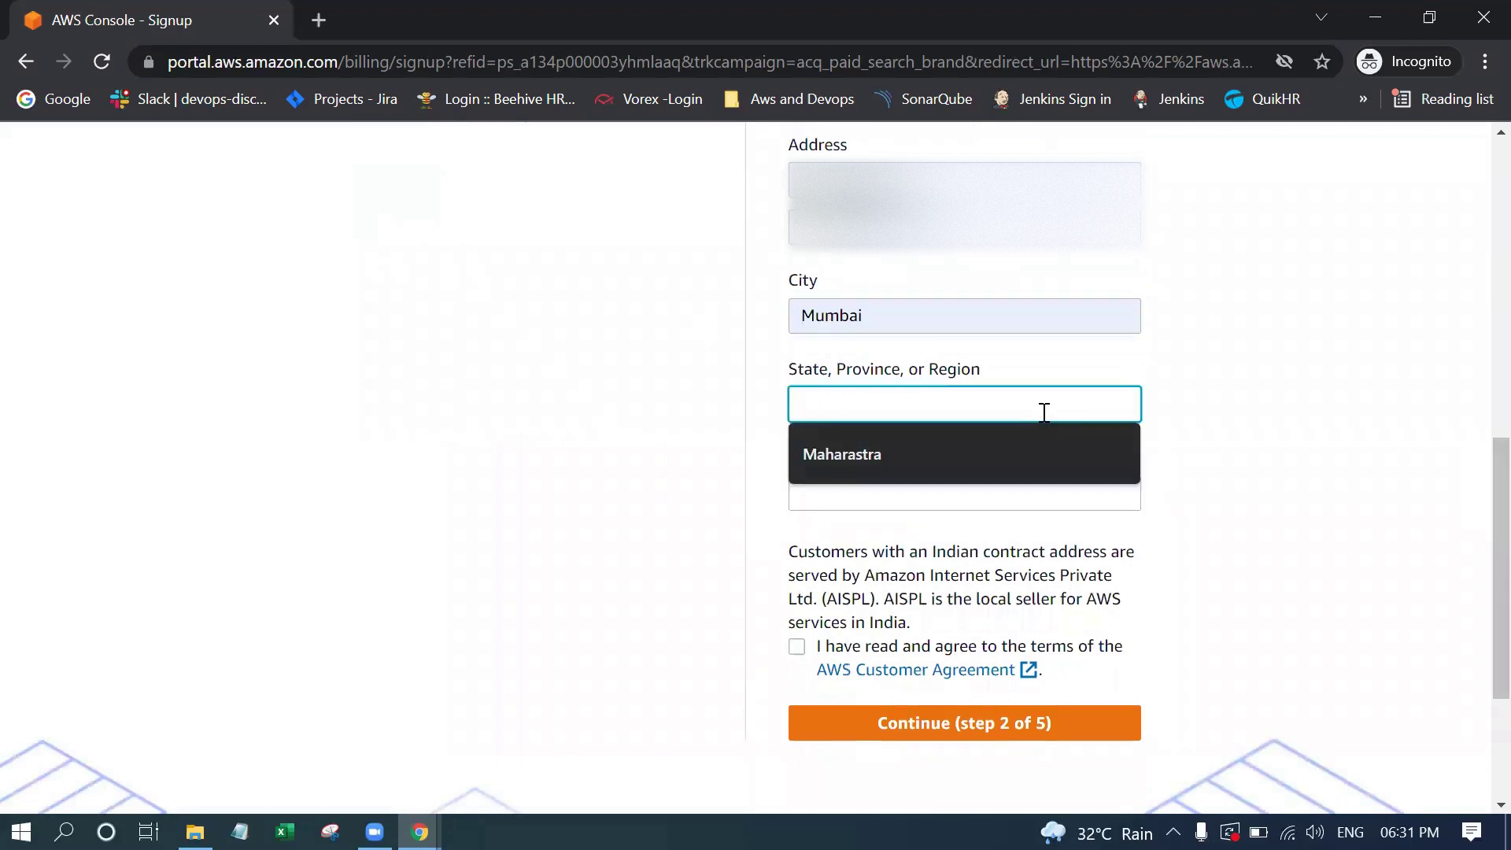
pyautogui.write('Maha')
pyautogui.write('rastra')
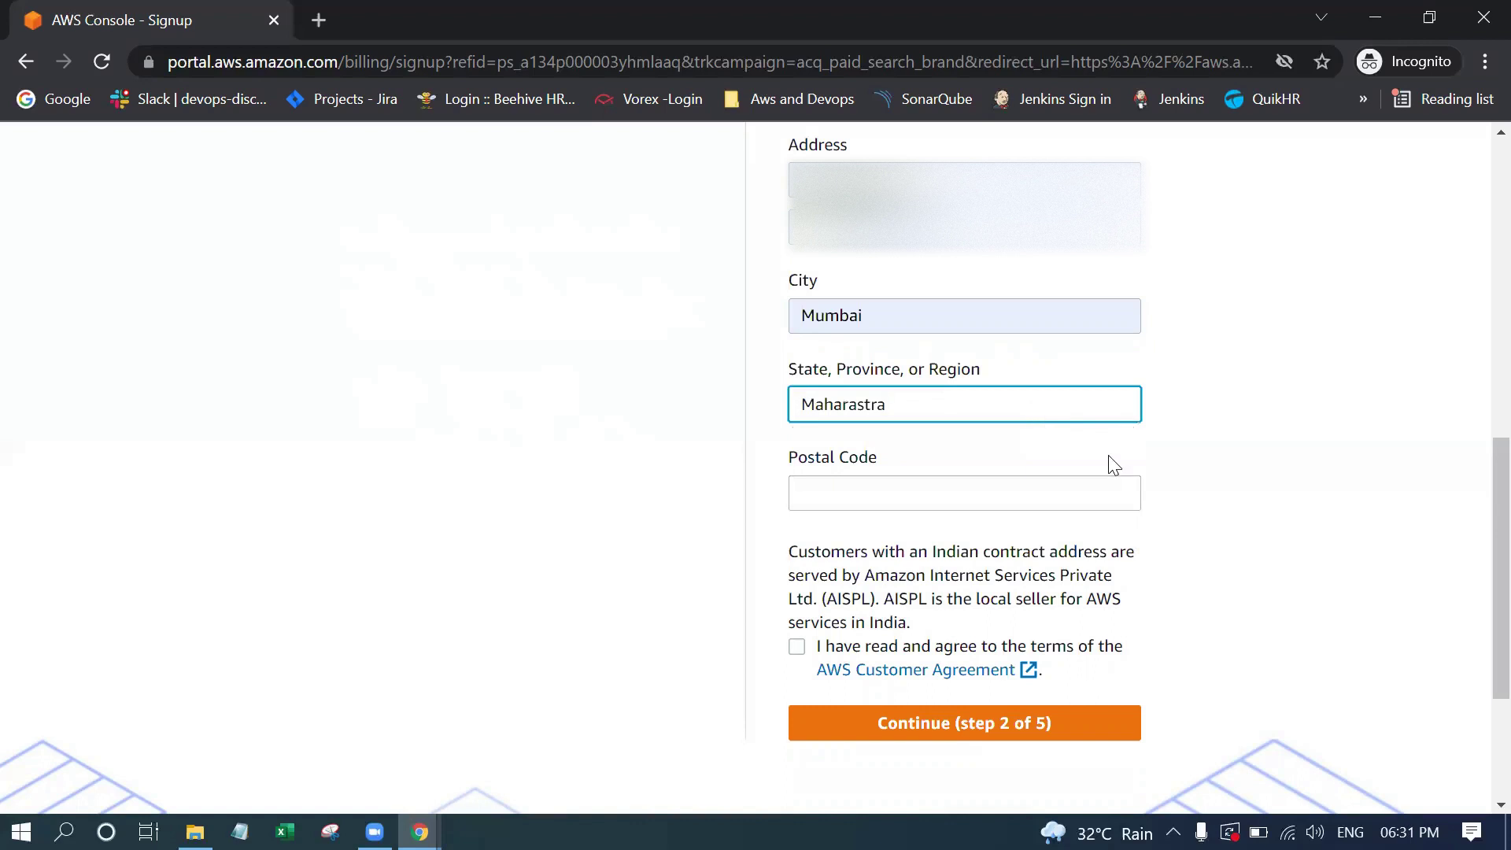
pyautogui.click(1059, 493)
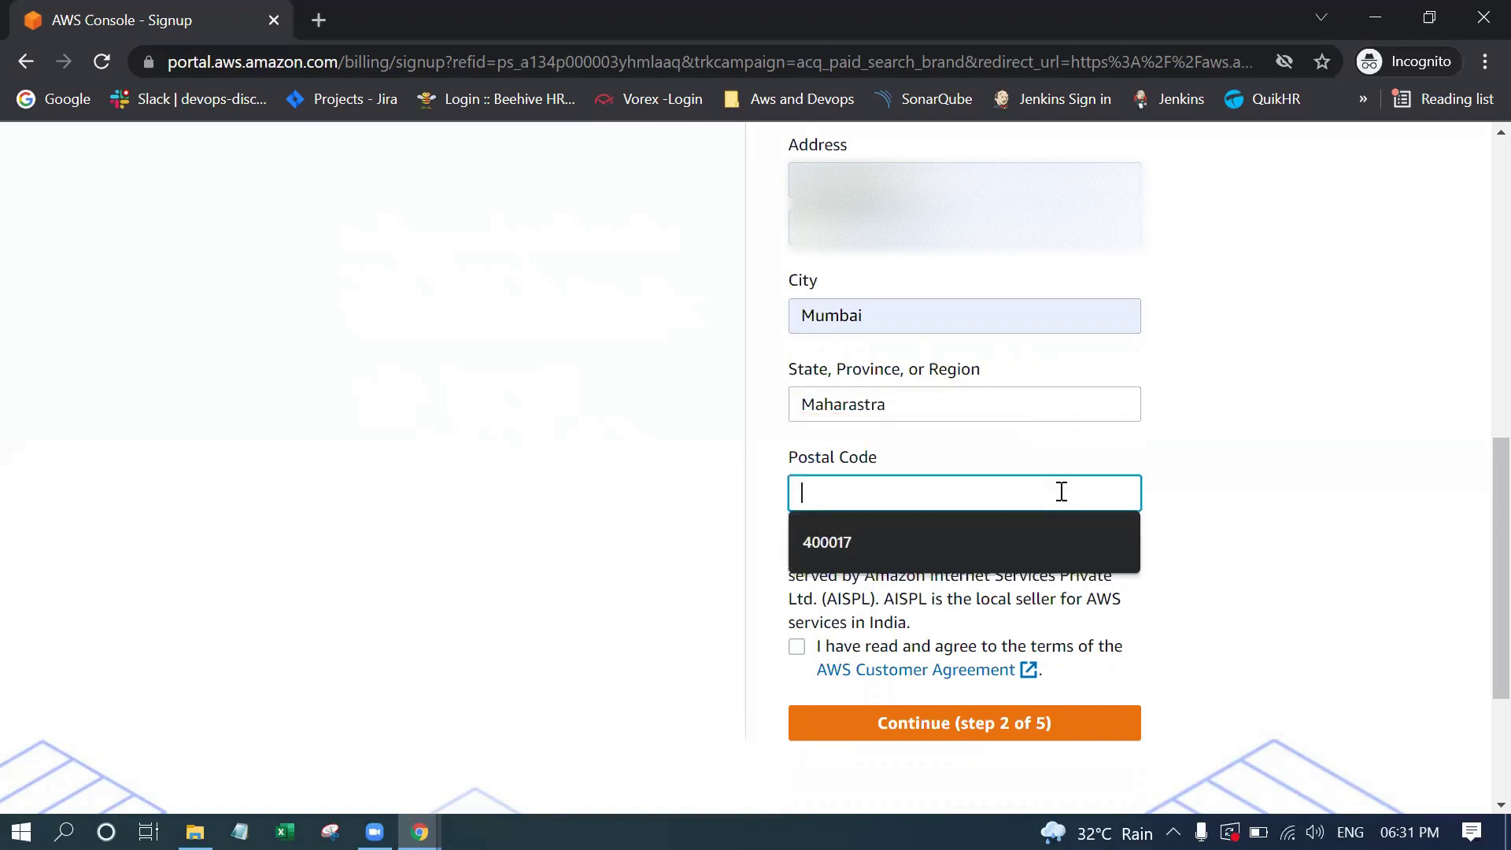
pyautogui.click(910, 554)
pyautogui.click(791, 649)
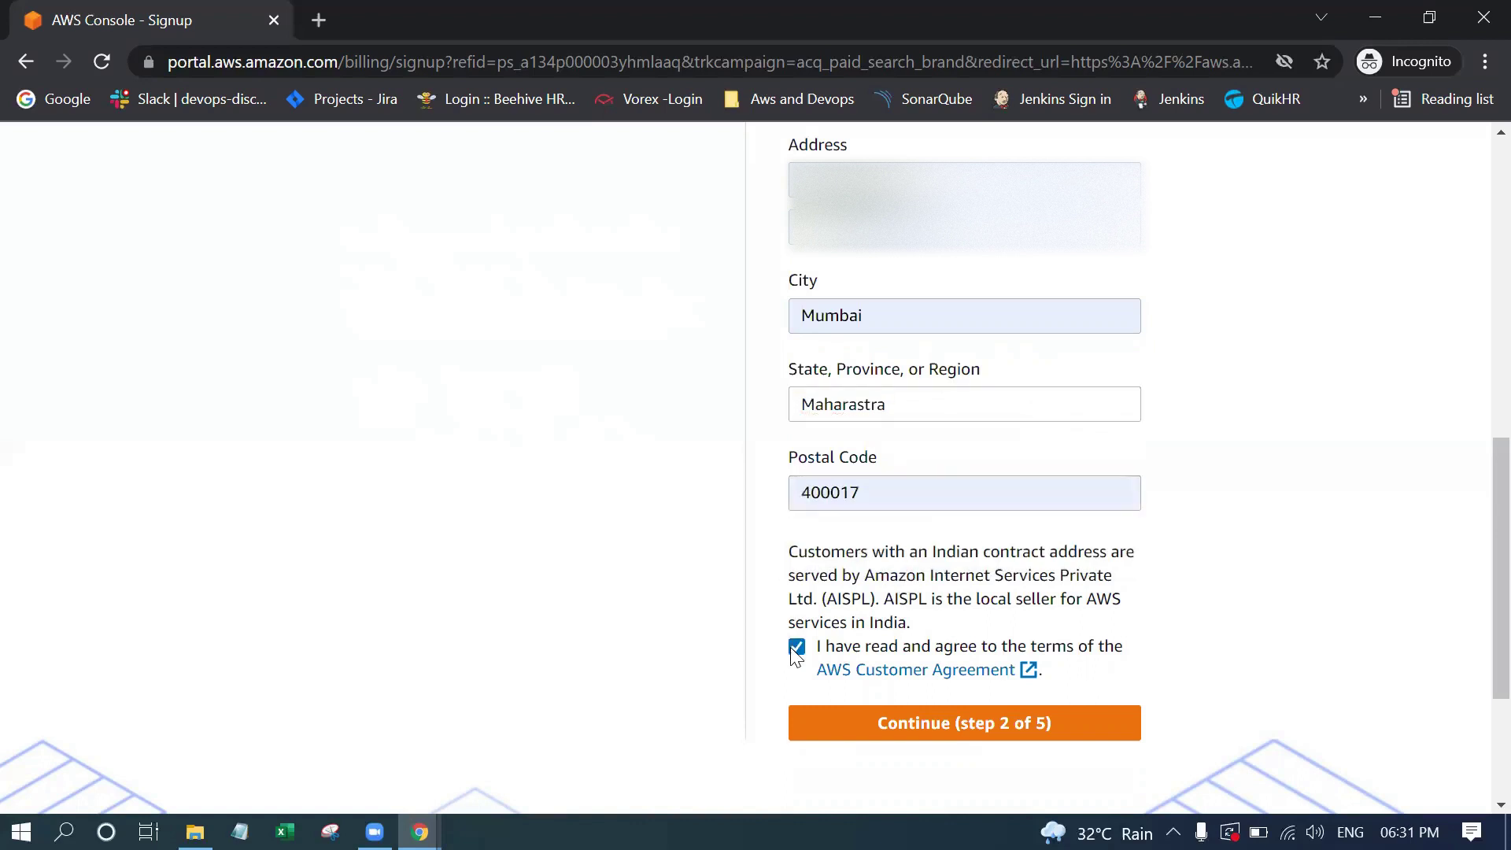
# Submit contact details, enter the card number and set expiration month to March.
pyautogui.click(1007, 730)
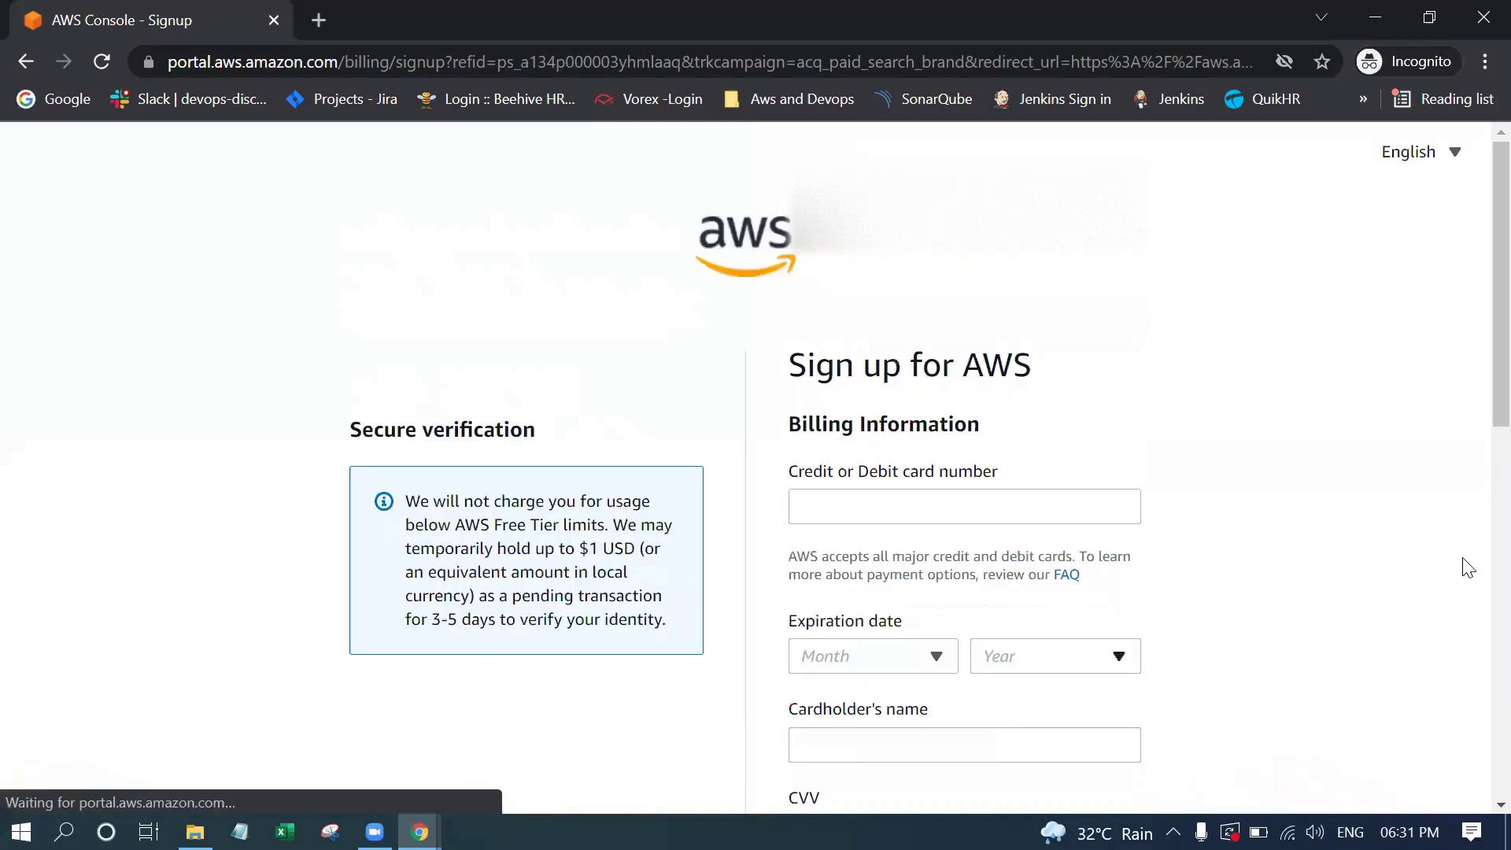
pyautogui.moveTo(1479, 228); pyautogui.dragTo(1478, 307)
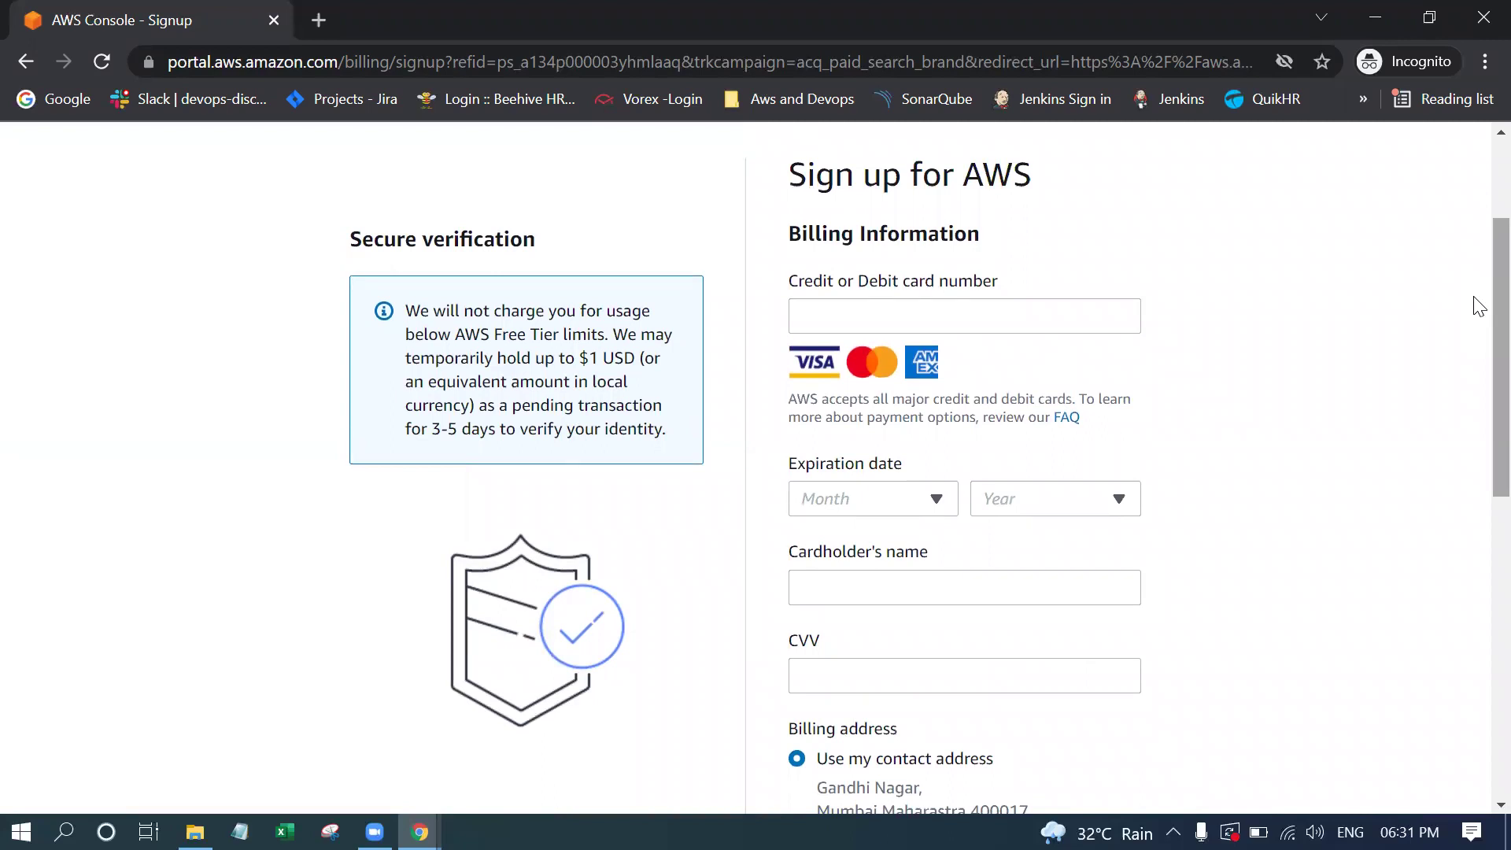
pyautogui.click(1057, 316)
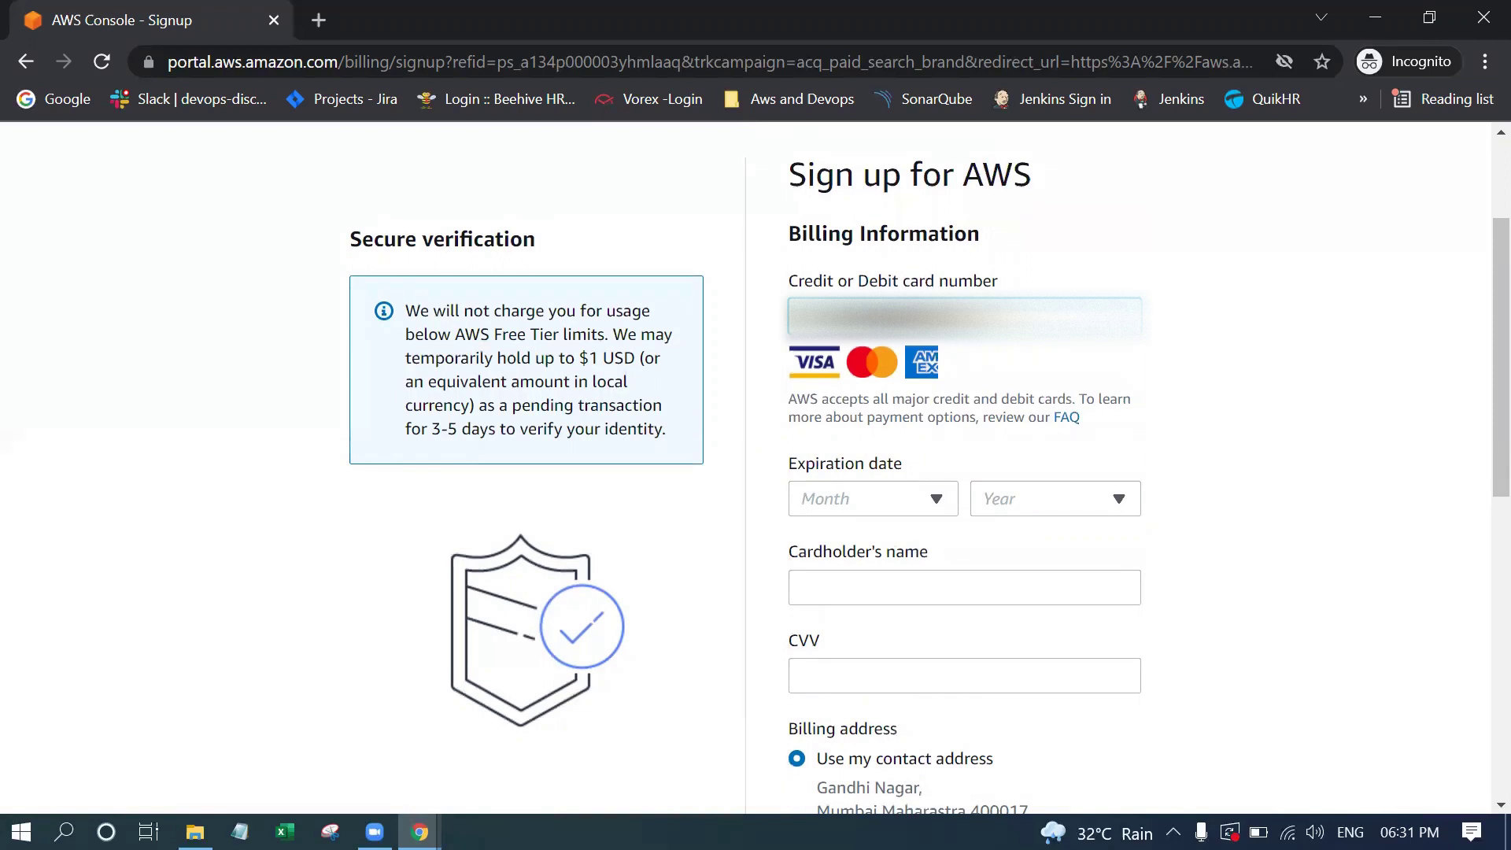
pyautogui.click(855, 508)
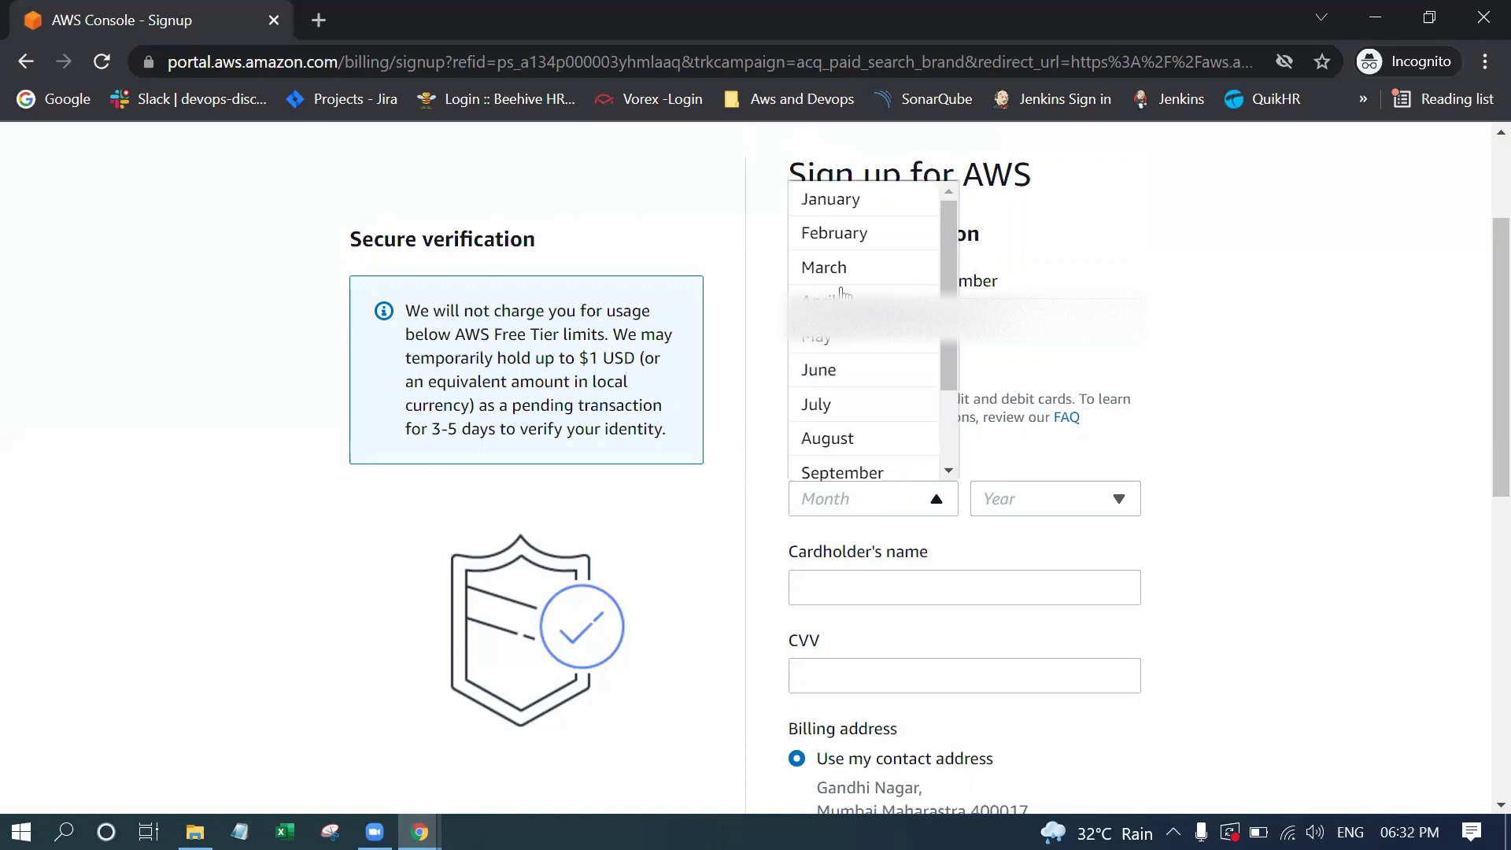
pyautogui.click(841, 343)
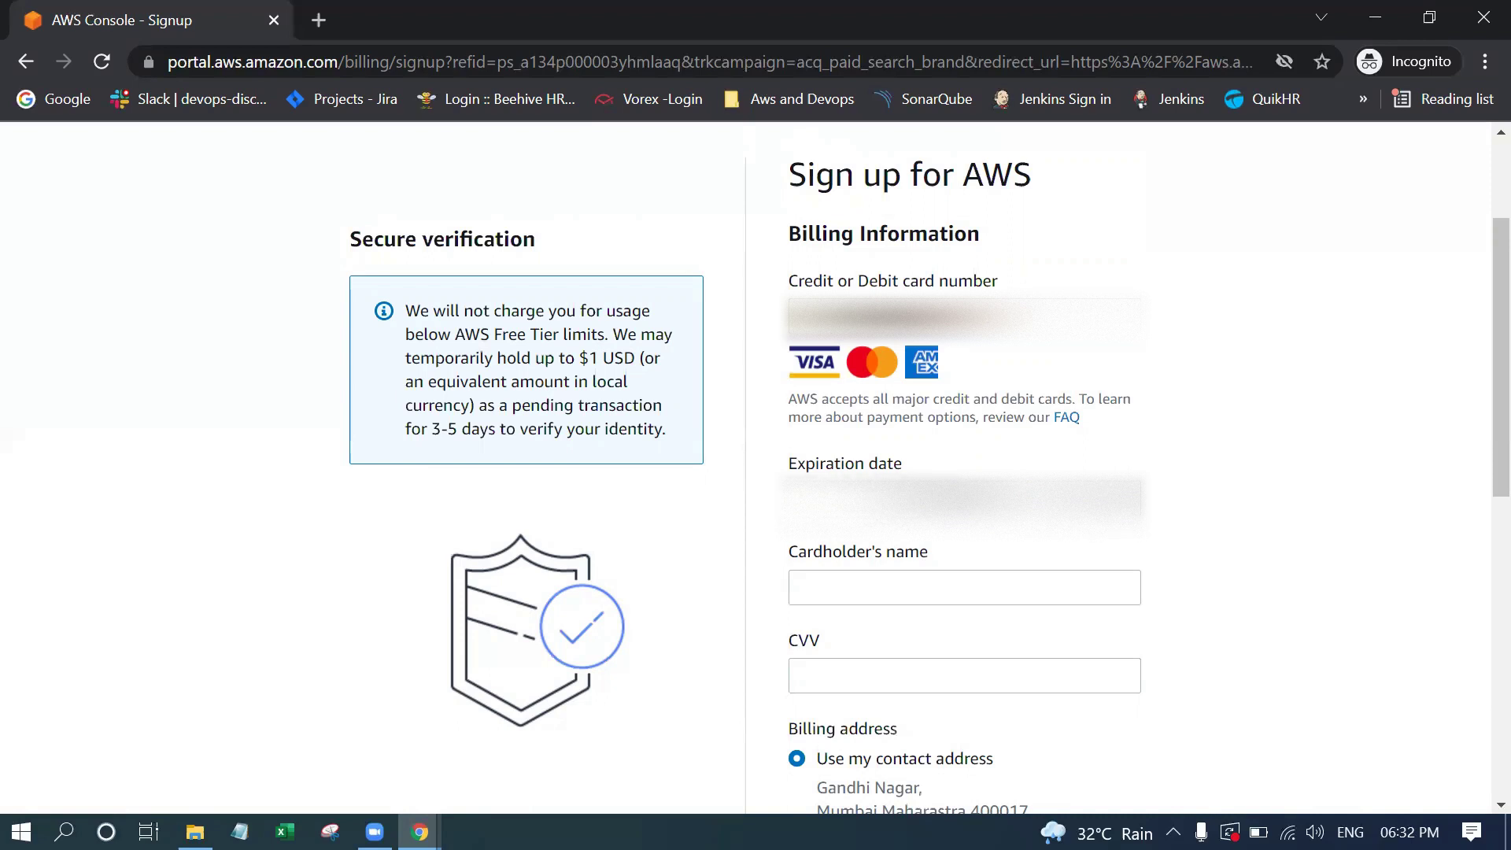
pyautogui.click(841, 499)
pyautogui.press('Up')
pyautogui.press('Up')
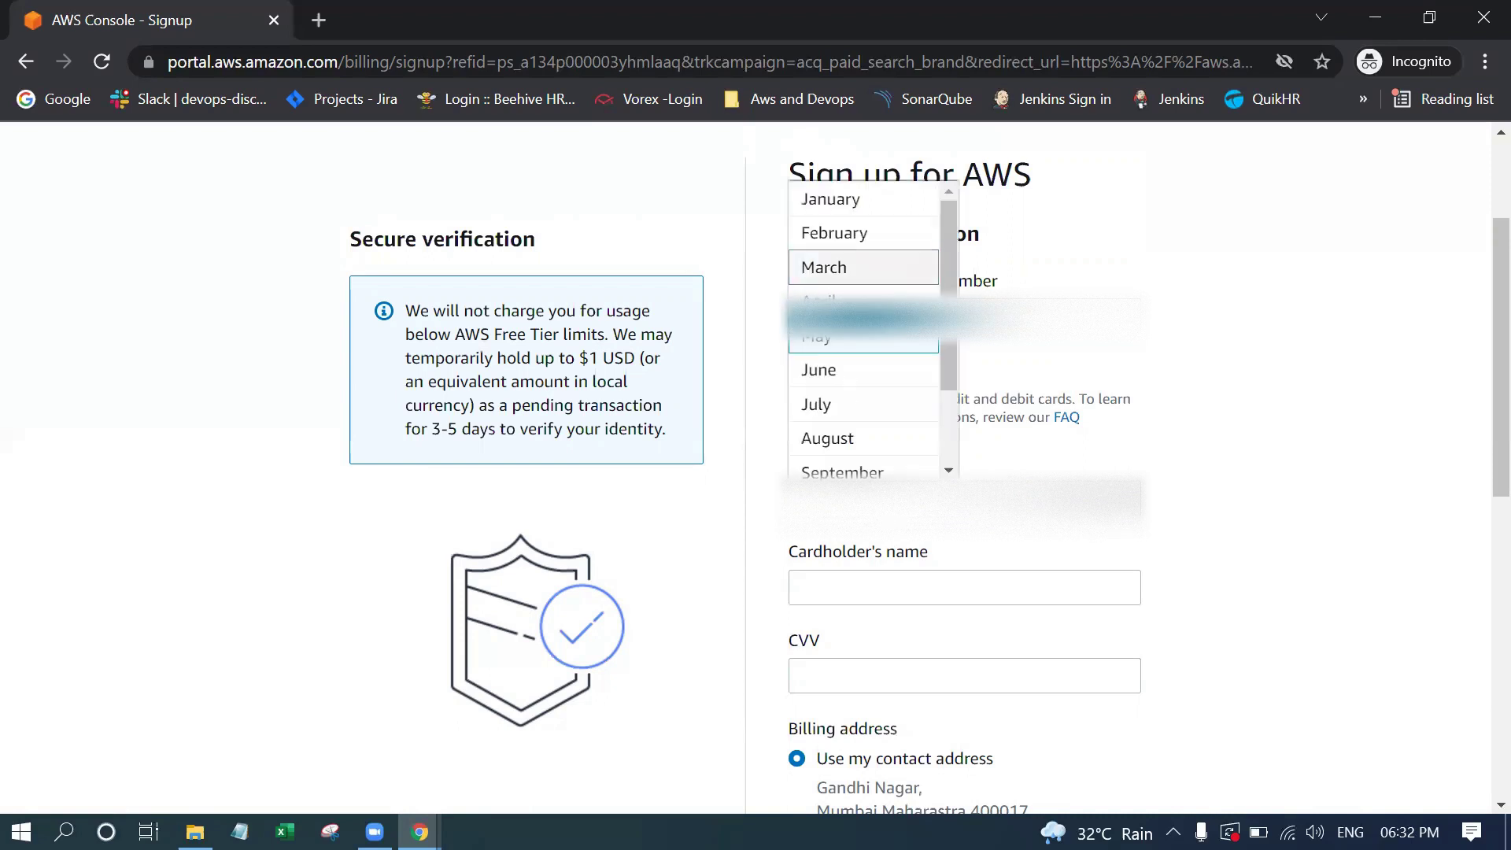
pyautogui.press('Return')
# Choose the expiration year, paste the cardholder name and enter the CVV.
pyautogui.click(1051, 499)
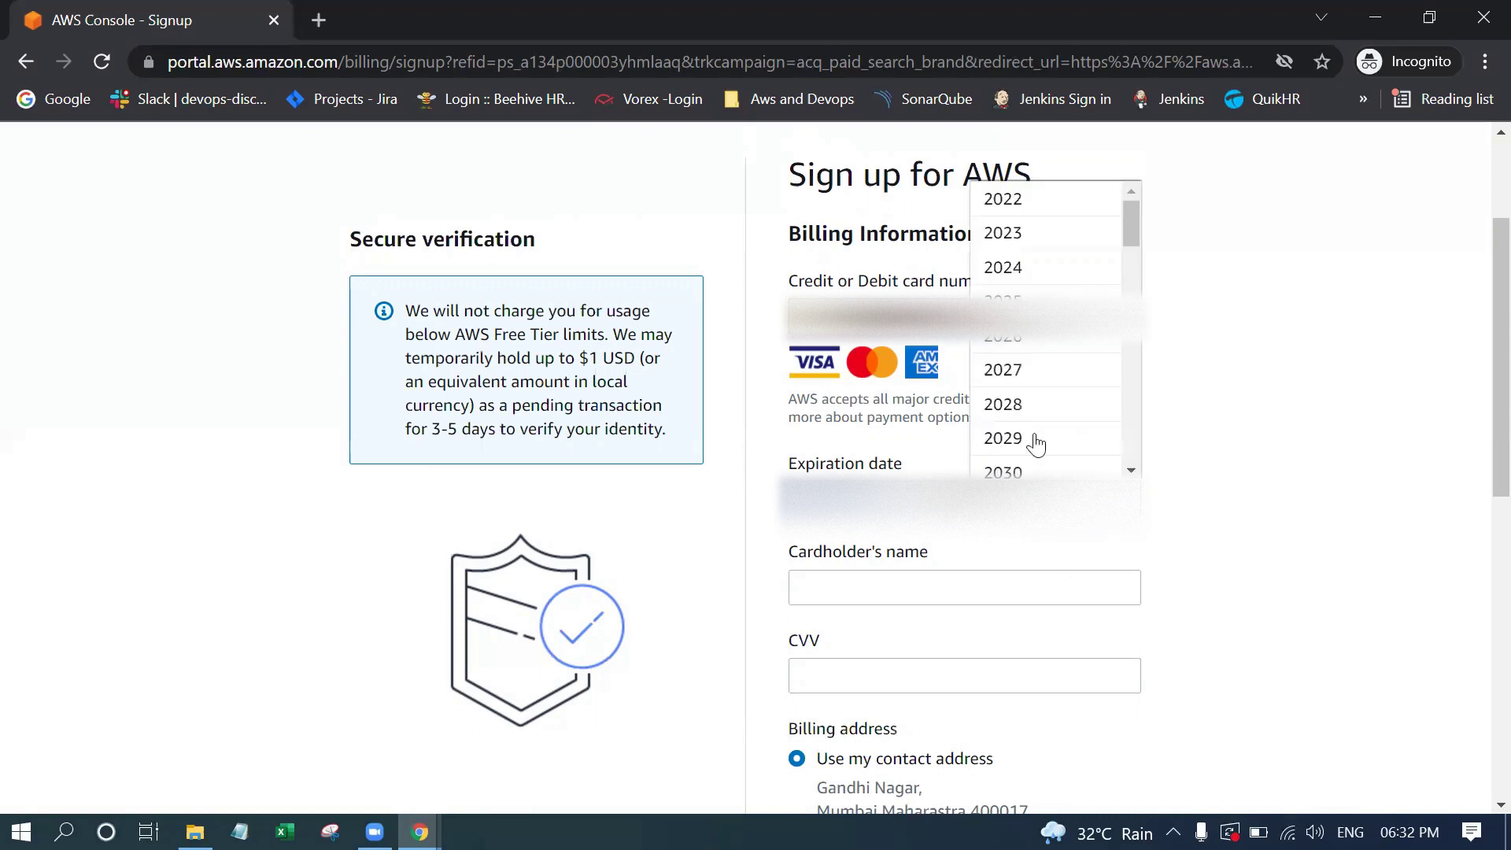
pyautogui.click(1052, 298)
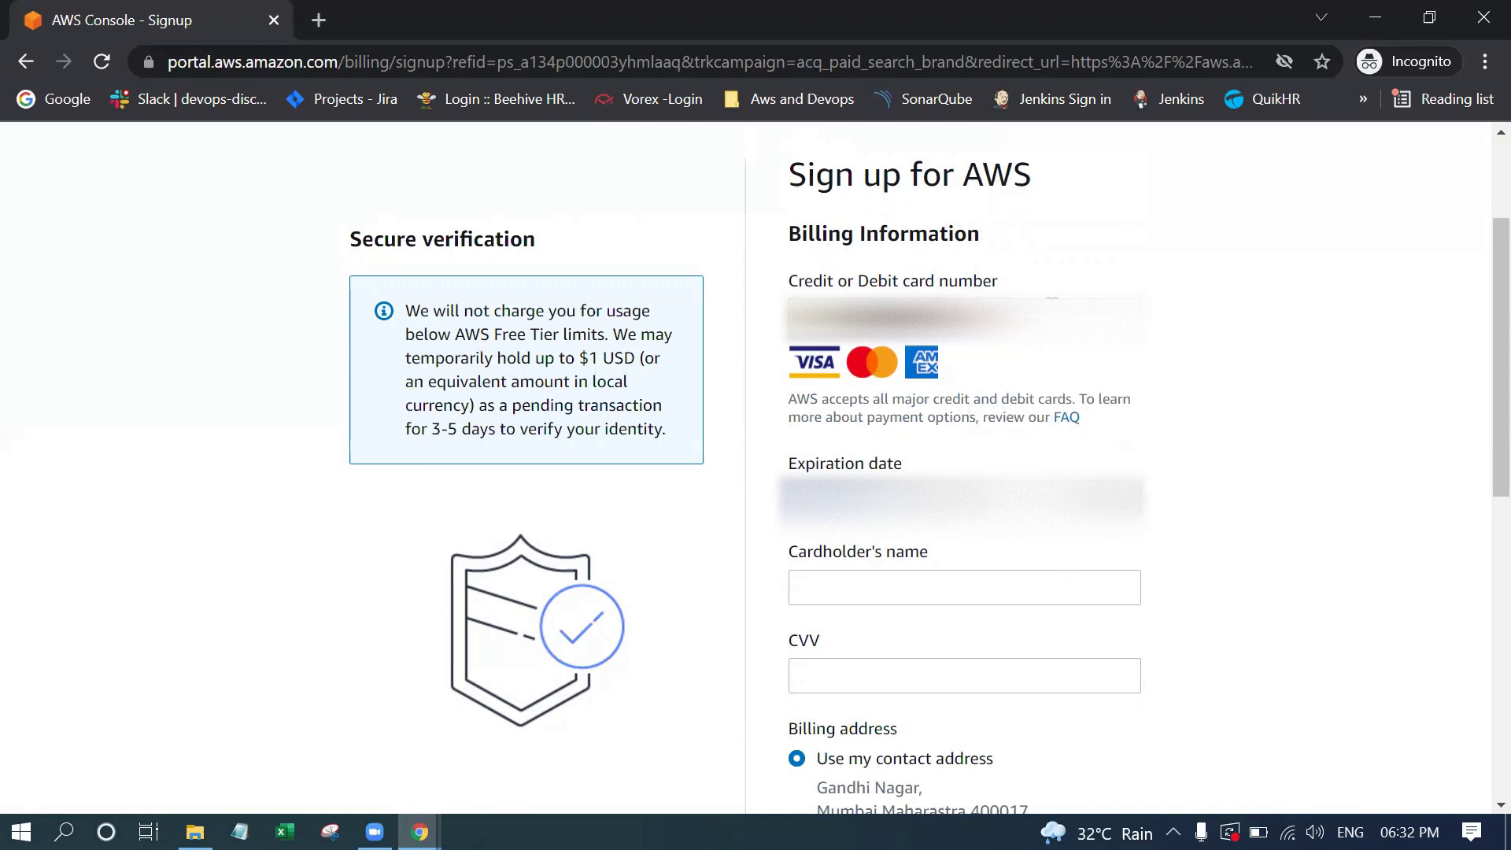
pyautogui.click(915, 593)
pyautogui.hotkey('ctrl', 'v')
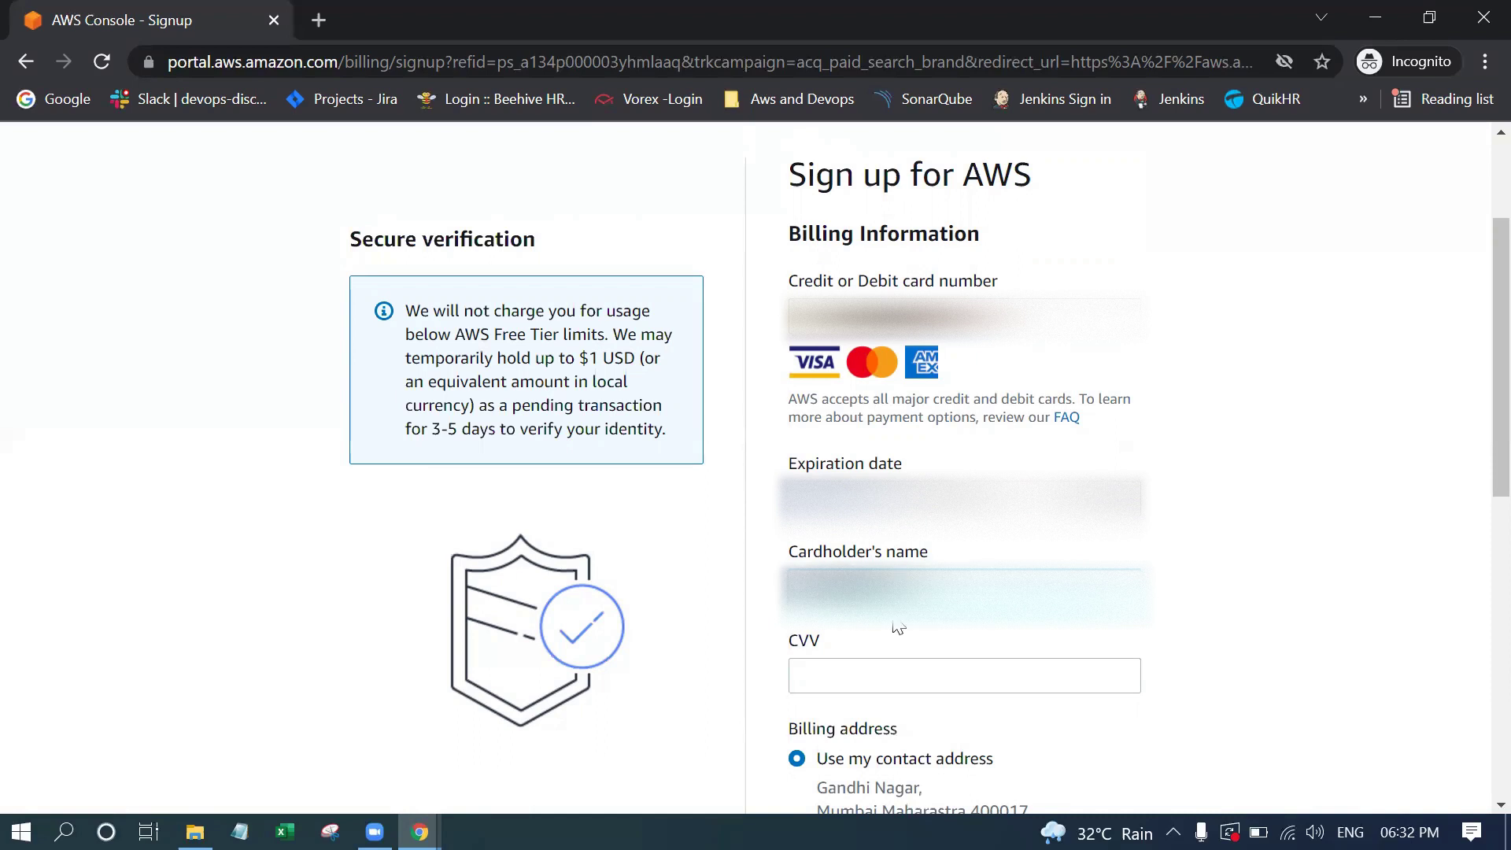
pyautogui.click(873, 668)
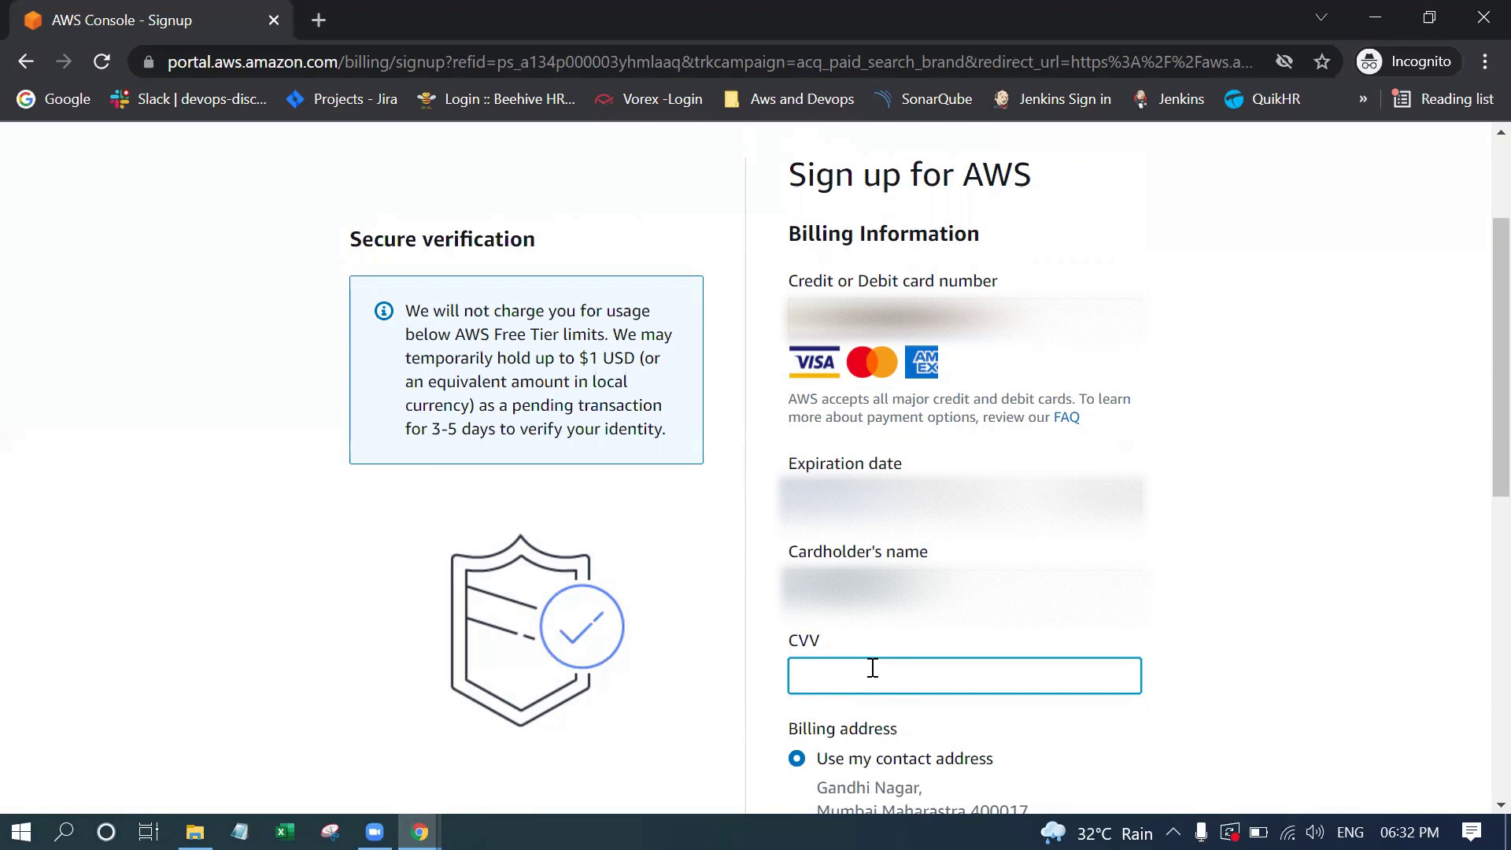
pyautogui.scroll(-5, 1480, 599)
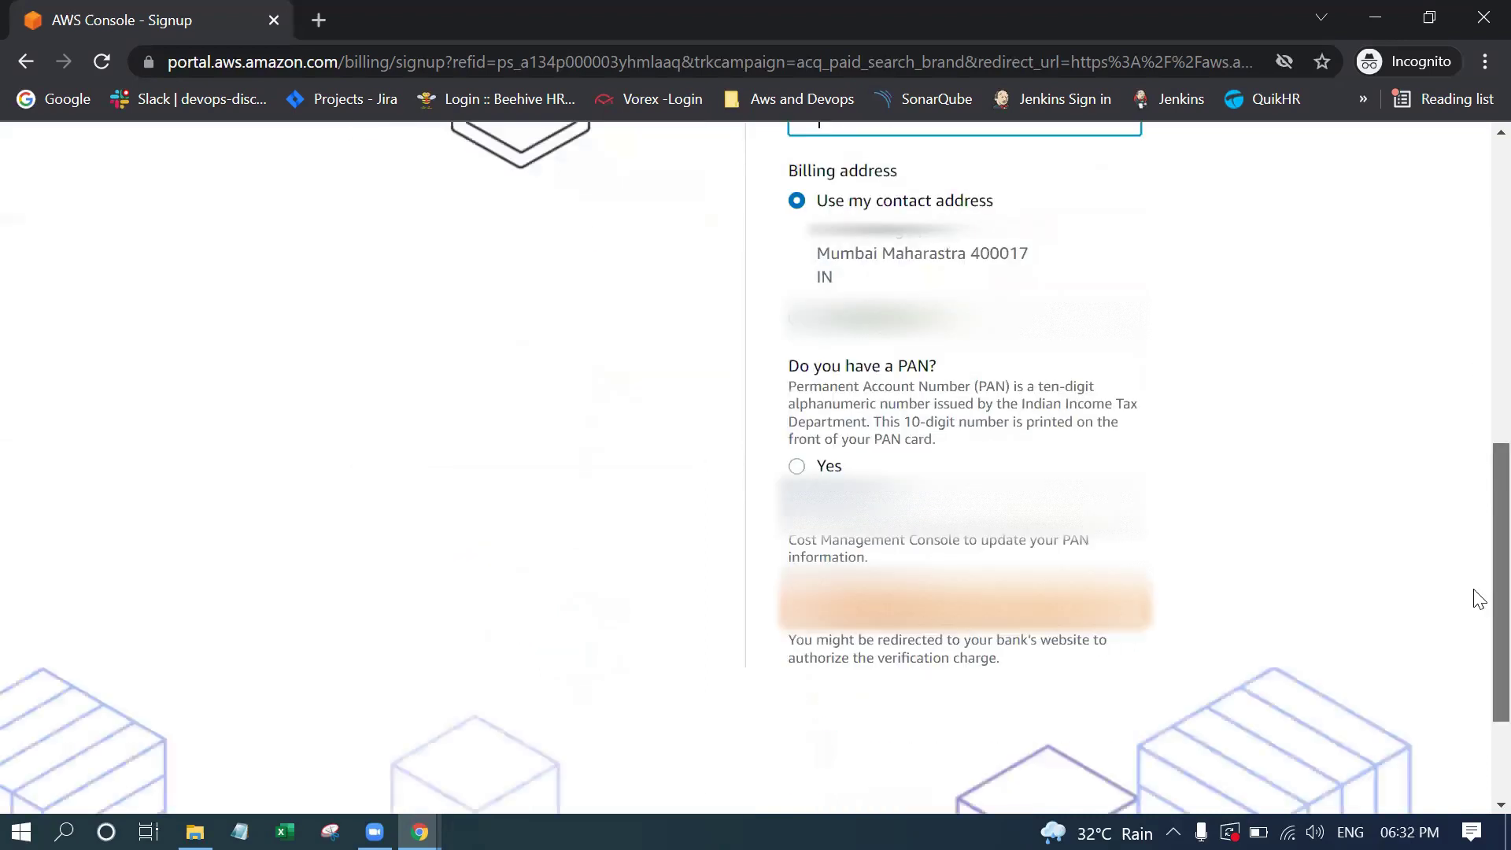
# Answer Yes to having a PAN and submit the billing details for verification.
pyautogui.click(796, 469)
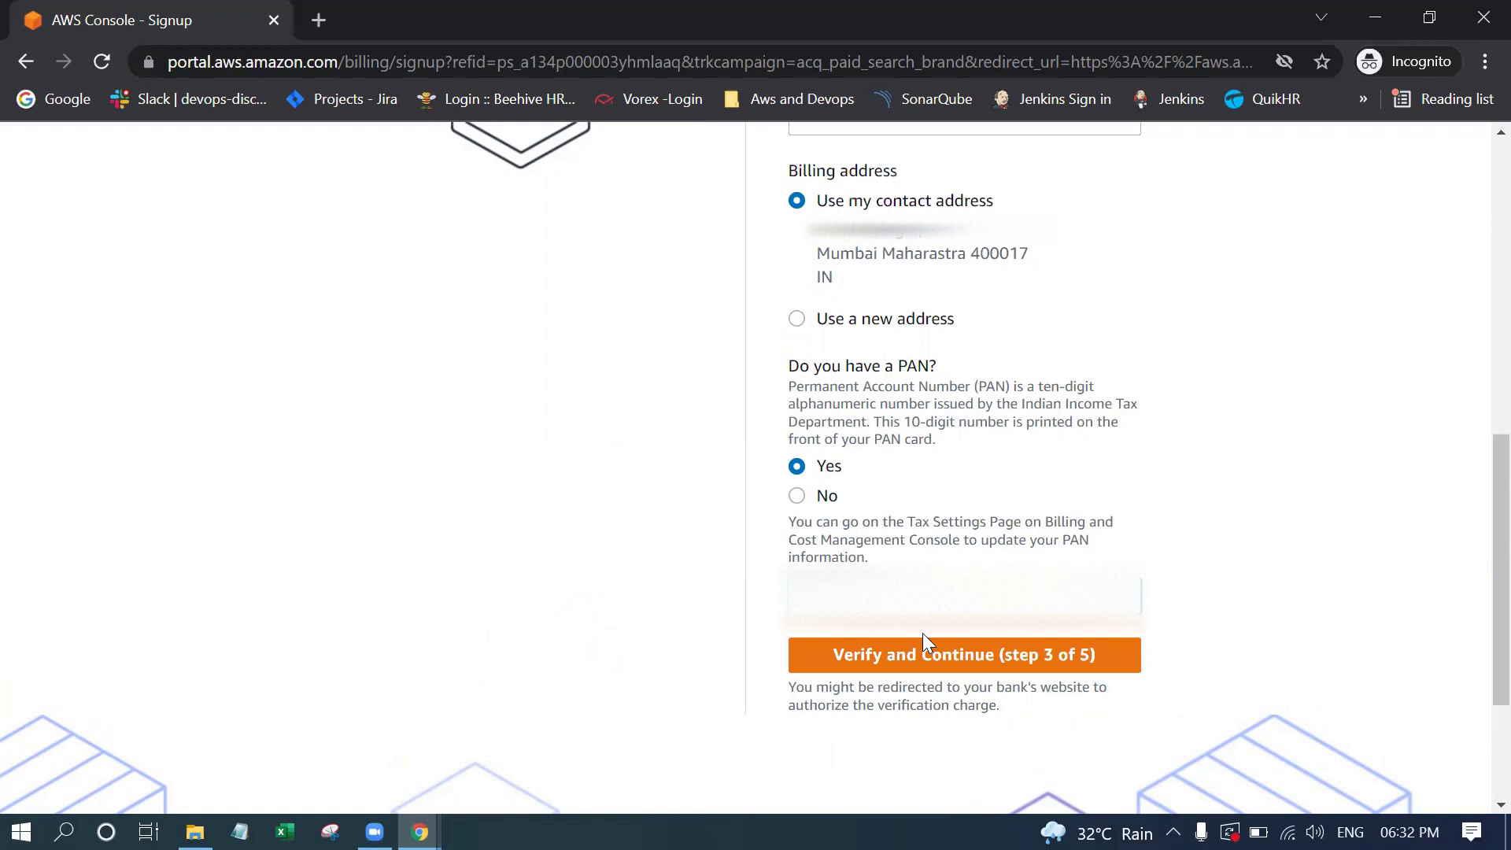
pyautogui.click(926, 657)
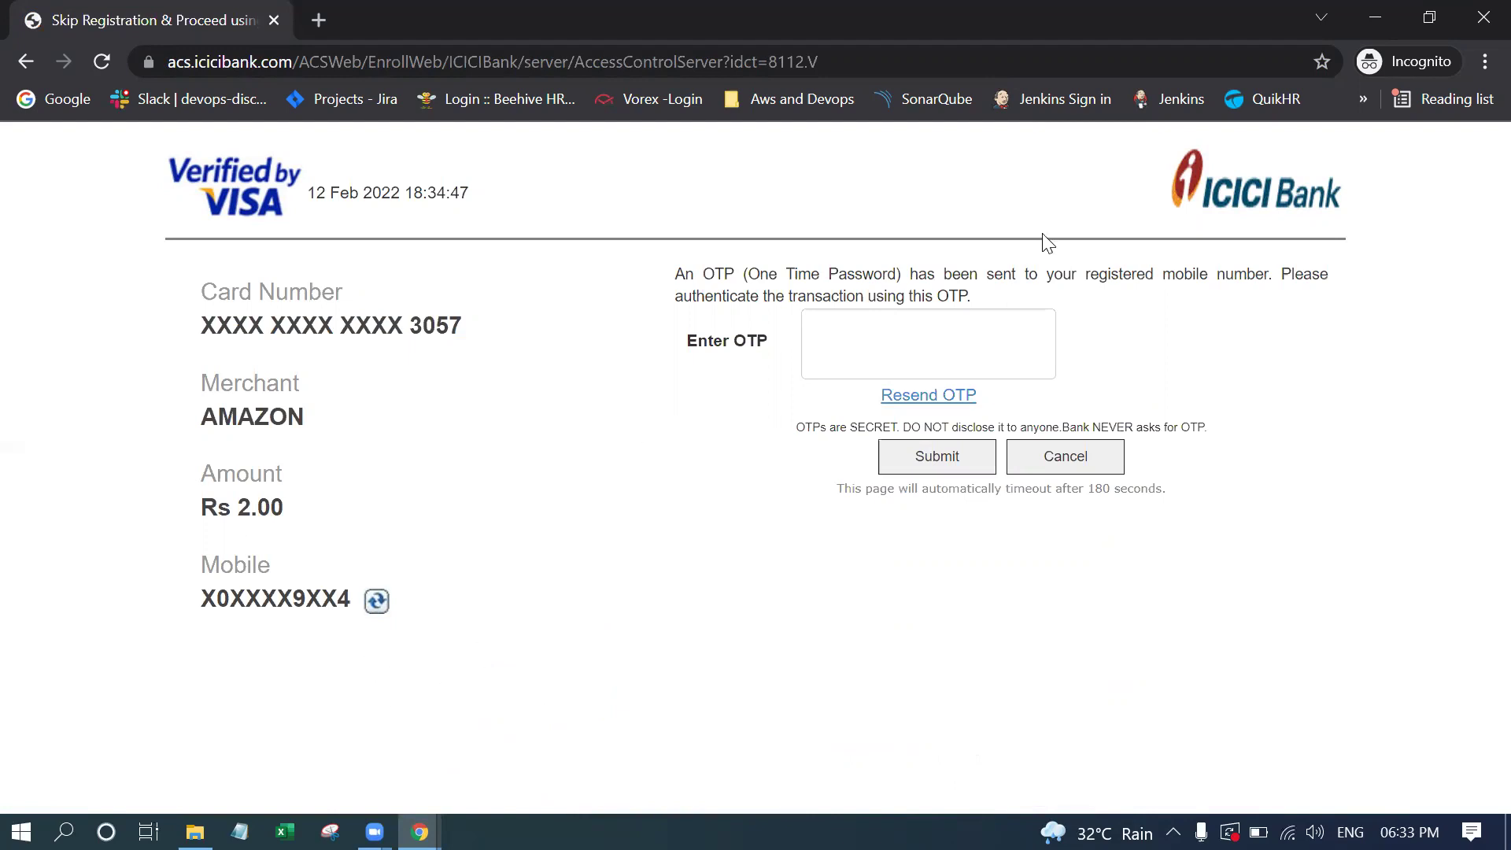
# Enter the SMS one-time password to authorise the Rs 2.00 charge.
pyautogui.click(986, 325)
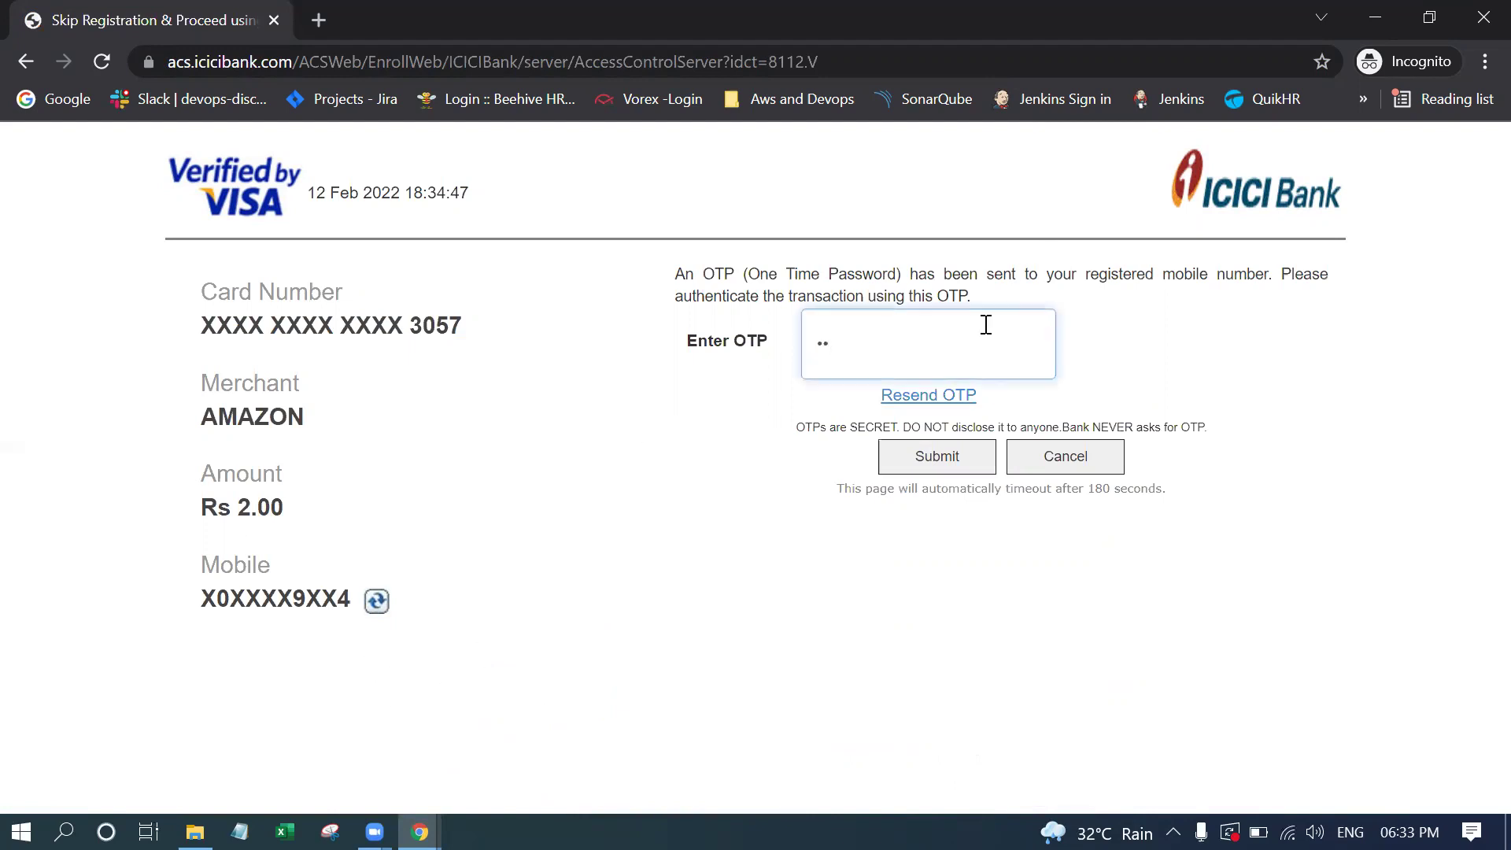
pyautogui.click(936, 458)
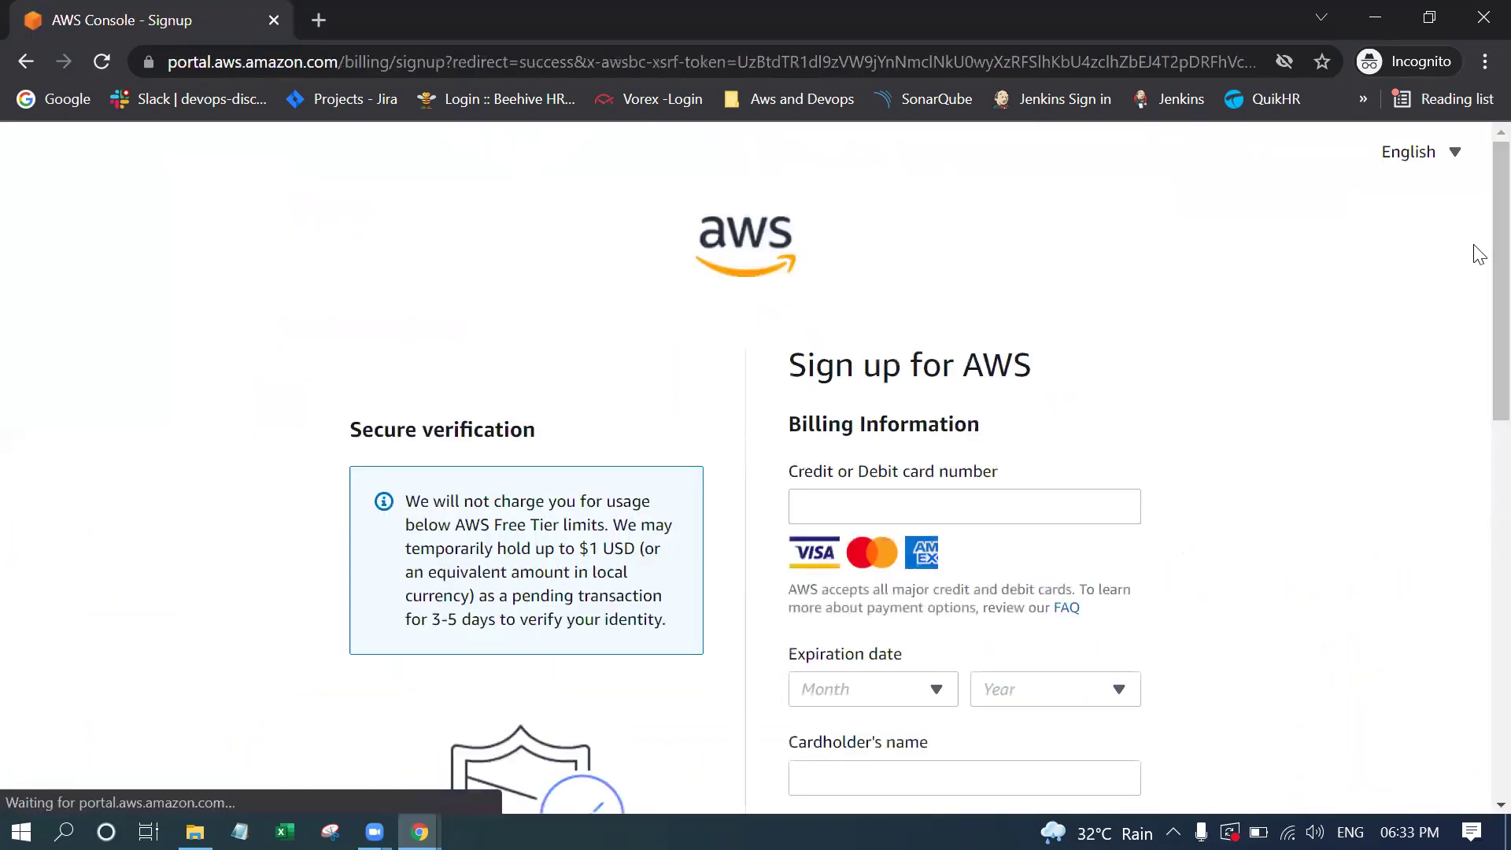
pyautogui.scroll(-1, 1479, 357)
pyautogui.scroll(-1, 1478, 357)
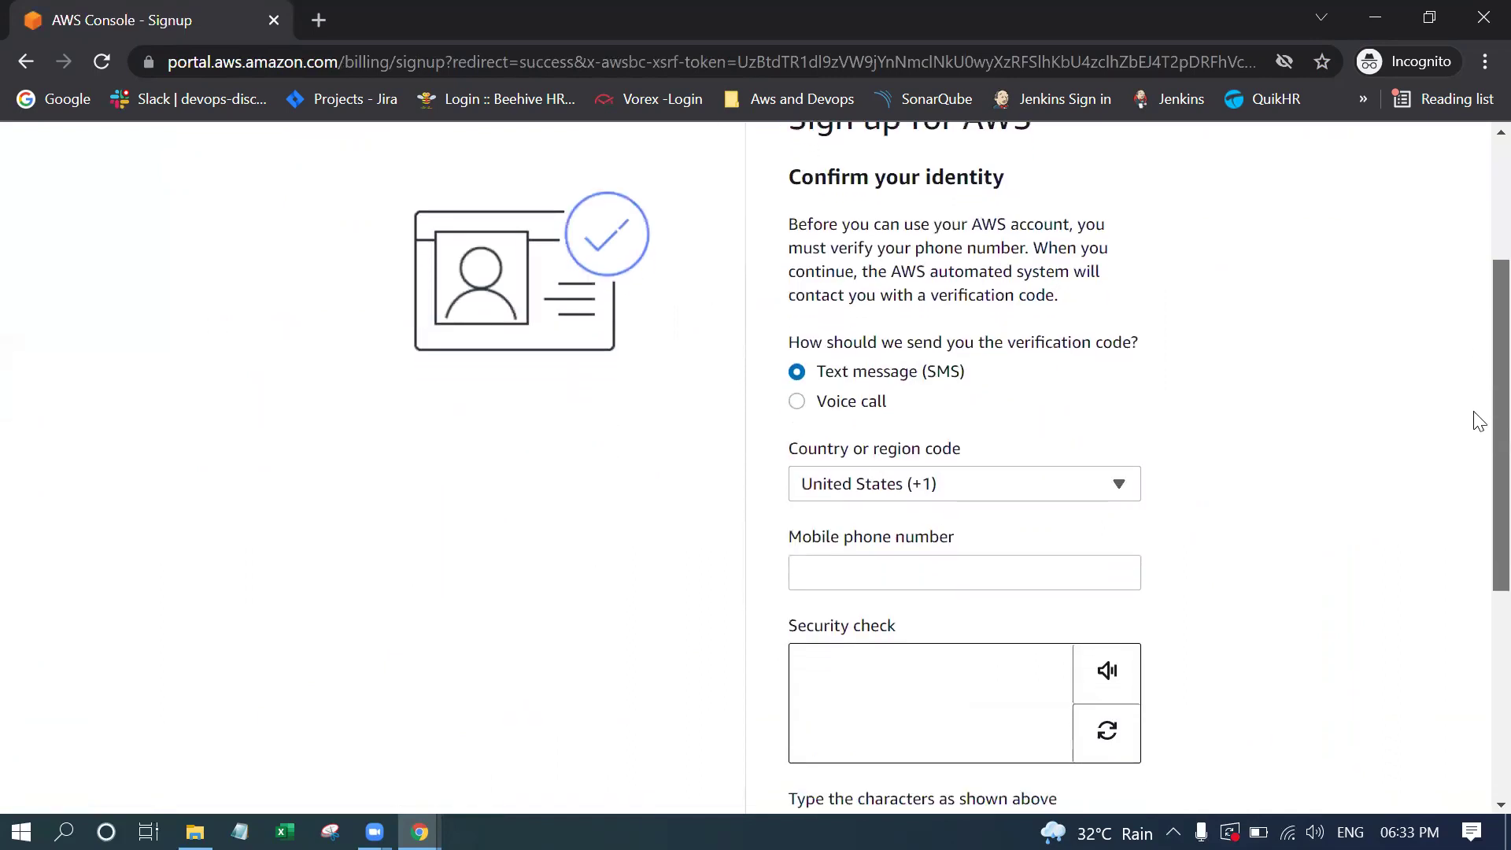
pyautogui.scroll(-2, 1476, 422)
pyautogui.scroll(3, 1480, 354)
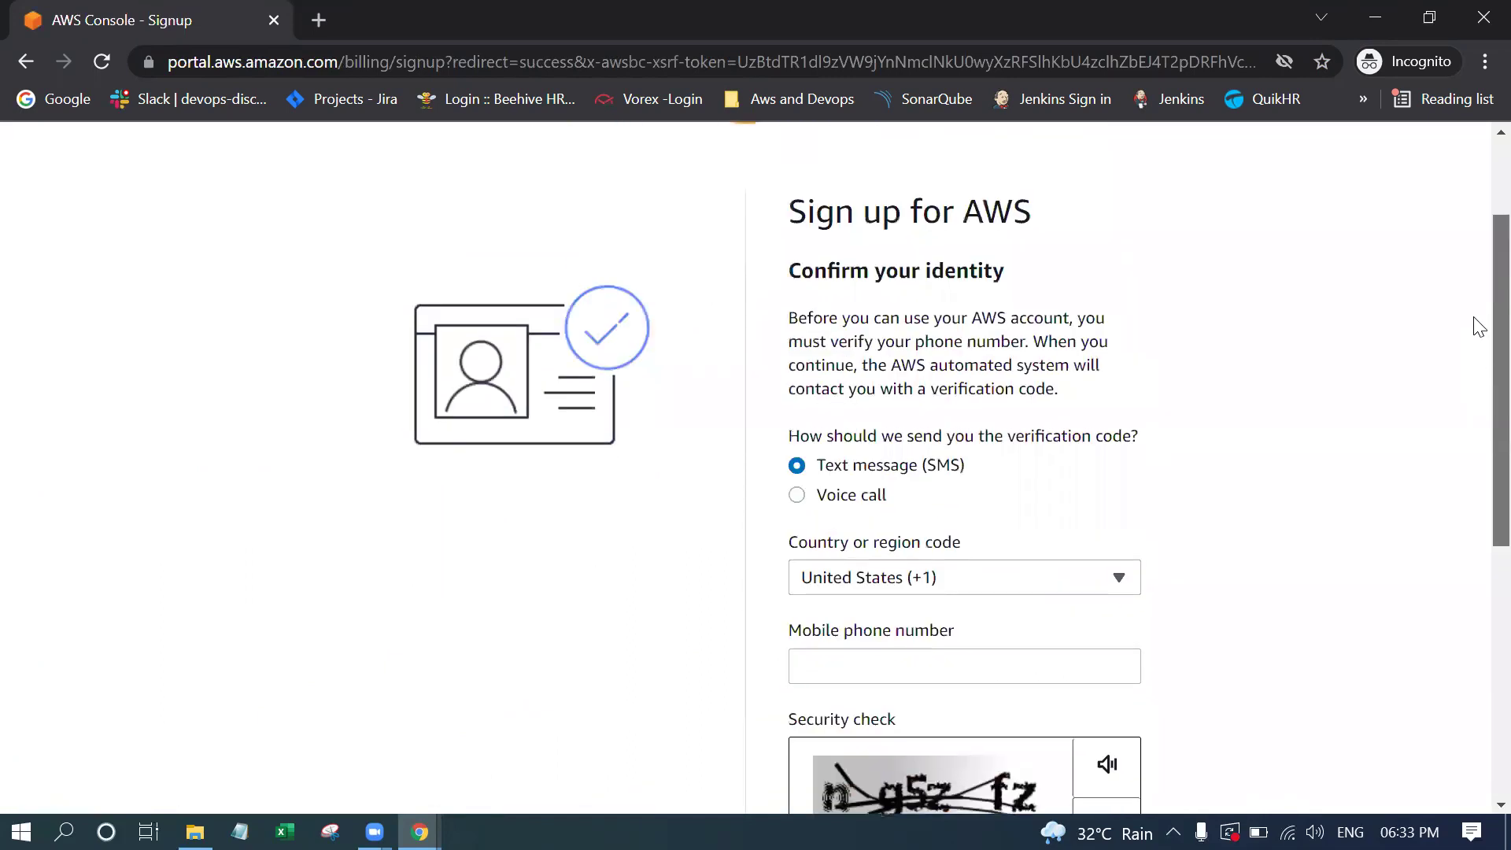
pyautogui.scroll(-2, 1478, 343)
pyautogui.scroll(-1, 1477, 442)
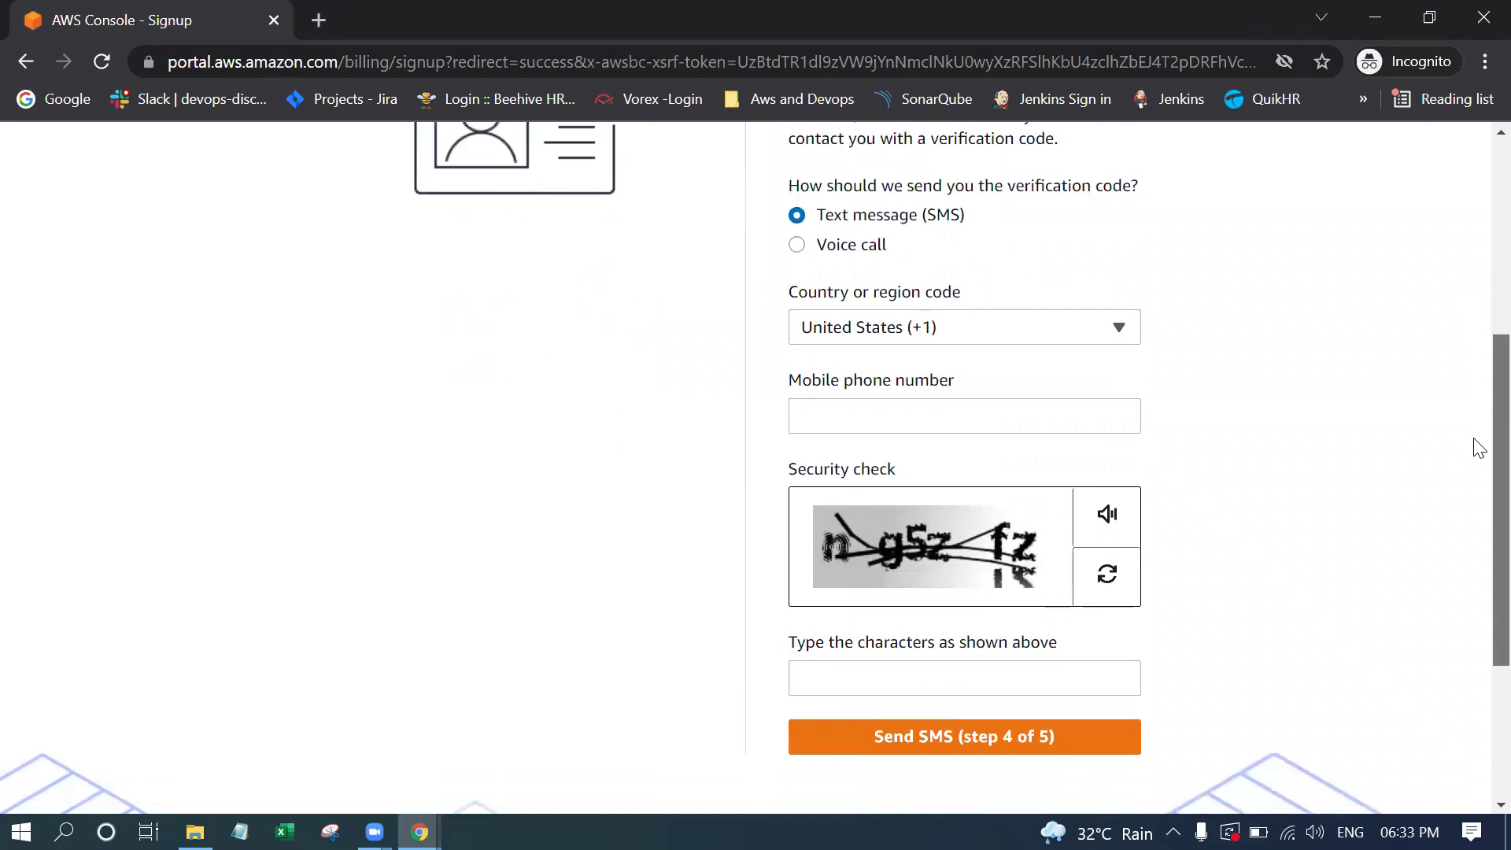
# Pick India (+91), paste the mobile number, solve the captcha, and confirm the texted code.
pyautogui.click(900, 332)
pyautogui.write('IN')
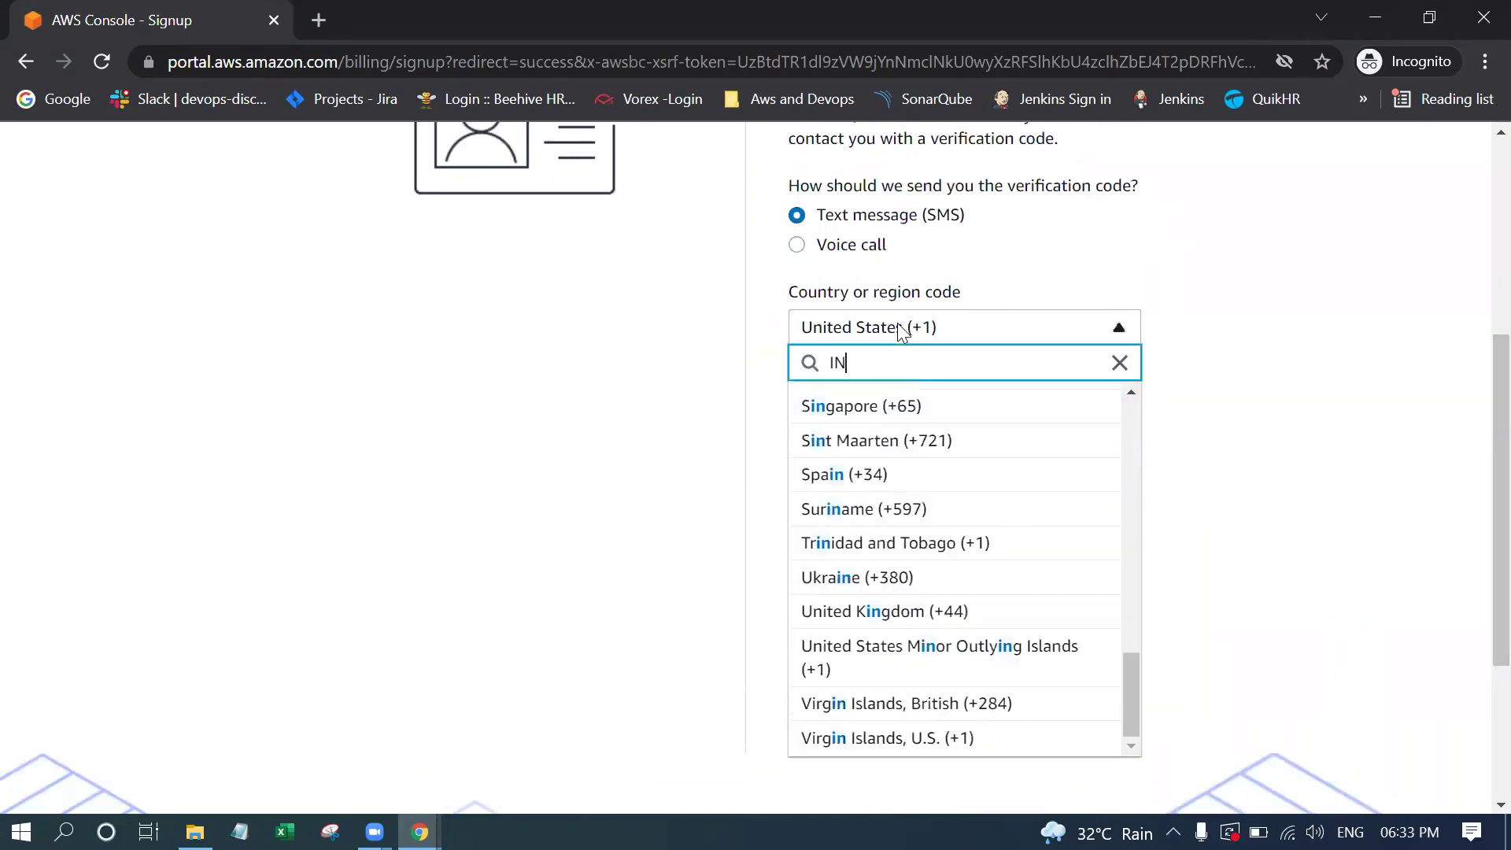
pyautogui.write('DI')
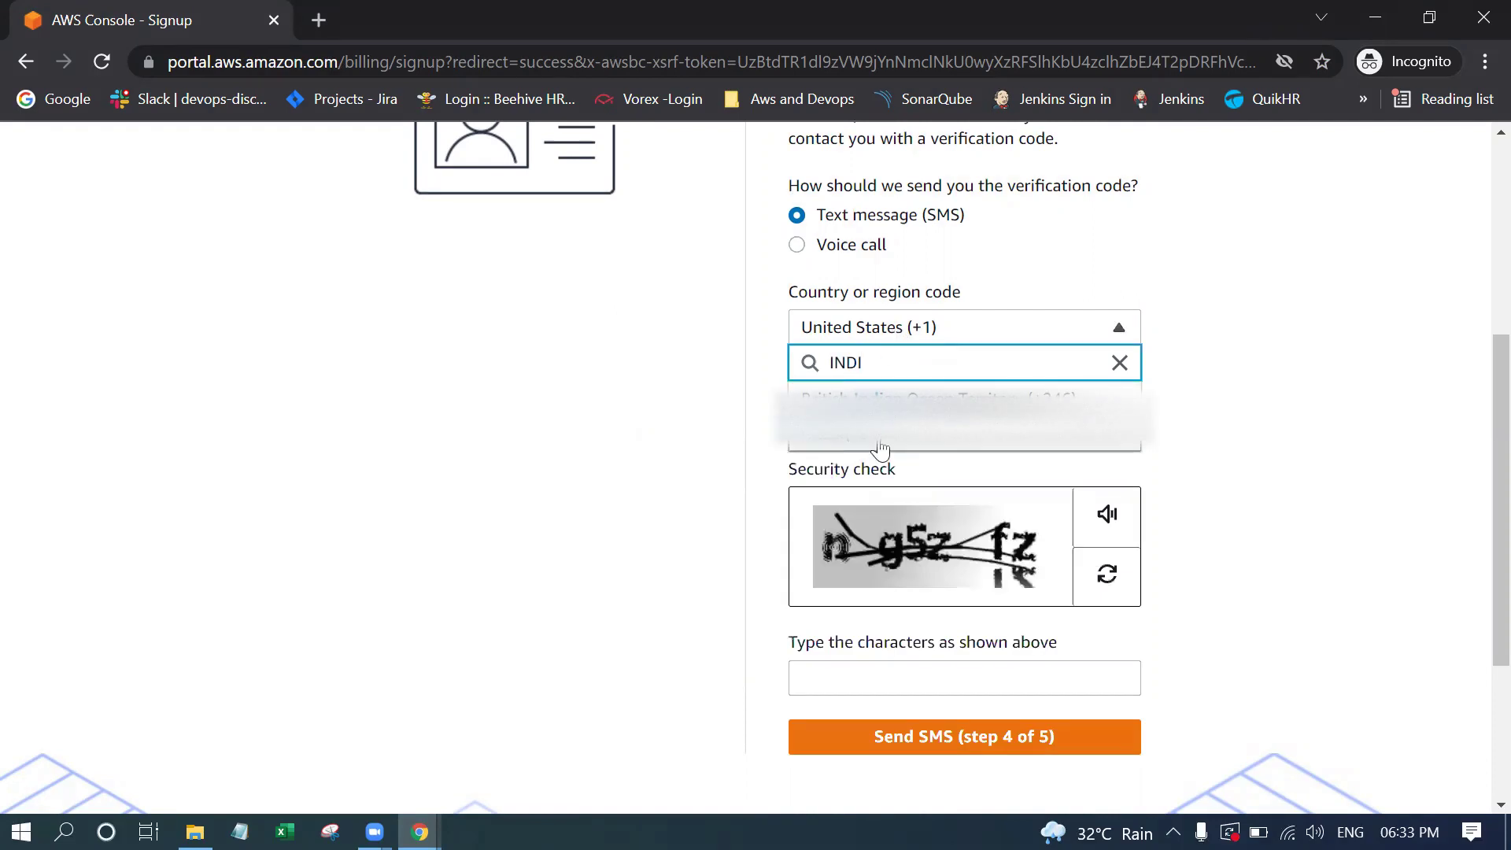
pyautogui.click(880, 449)
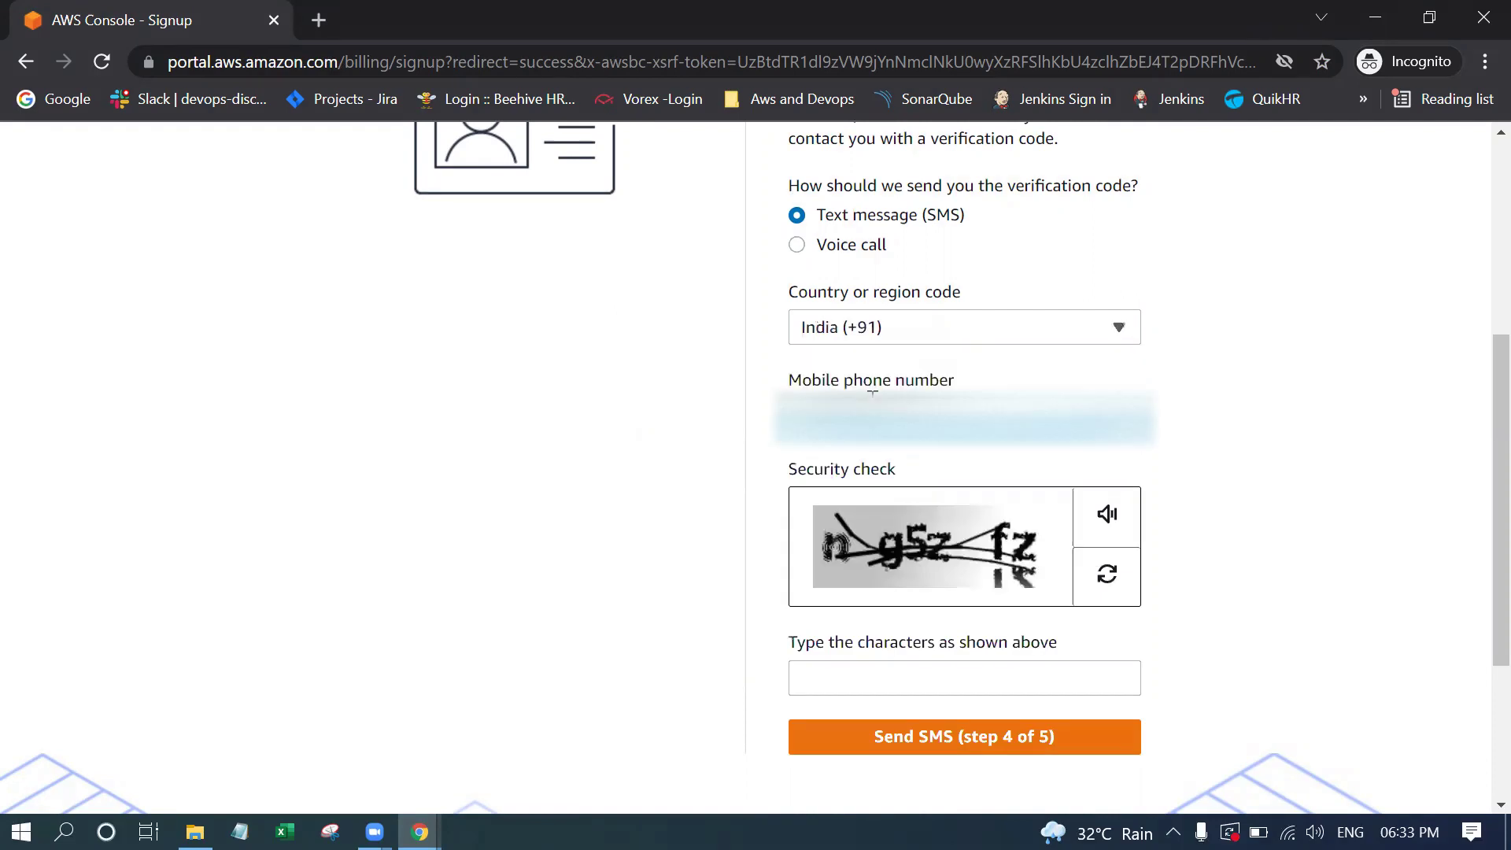
pyautogui.hotkey('ctrl', 'v')
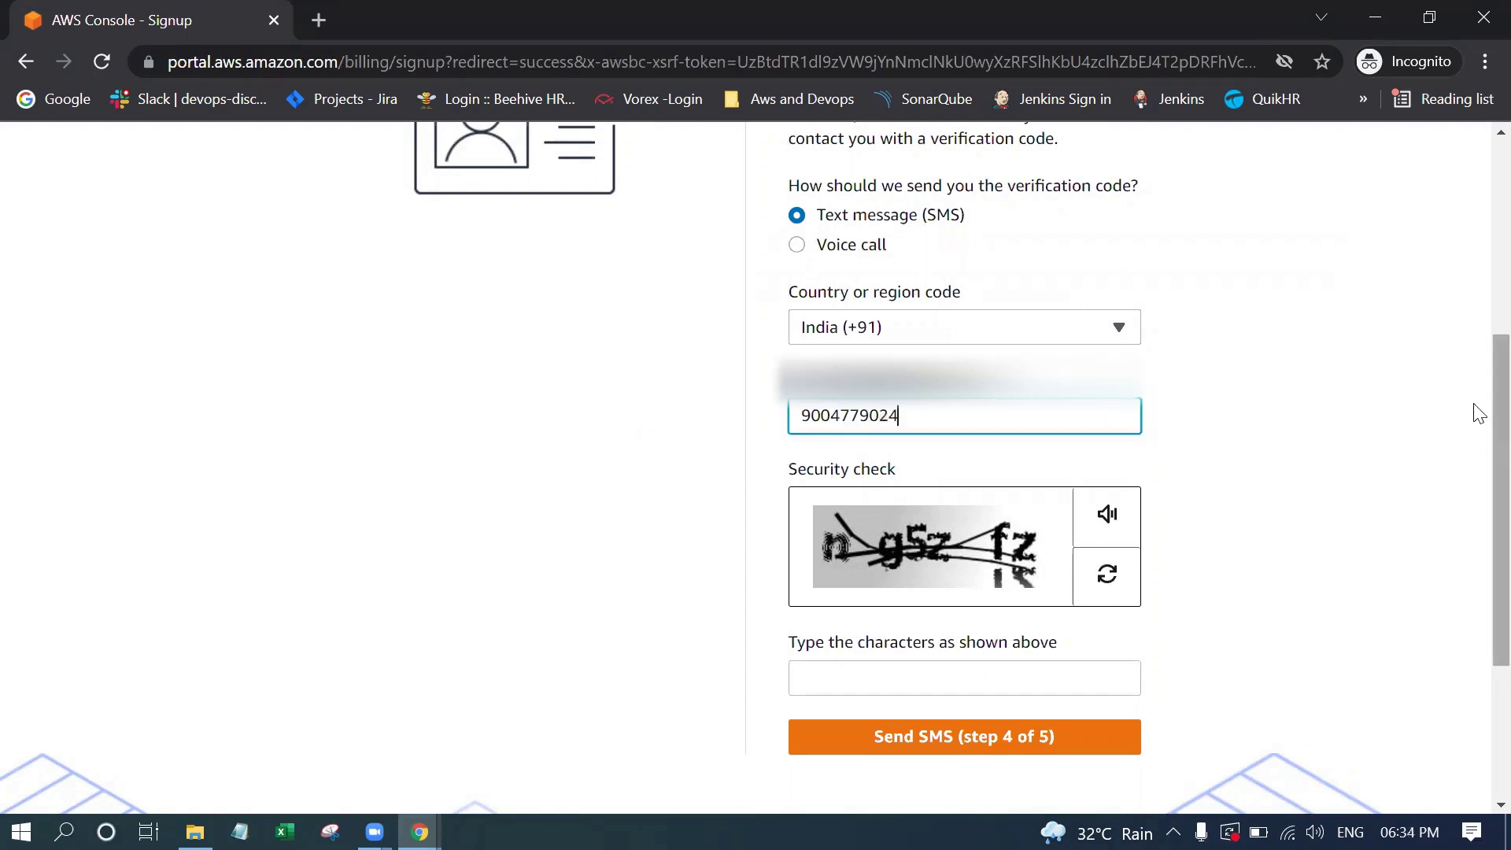
pyautogui.scroll(-2, 1477, 462)
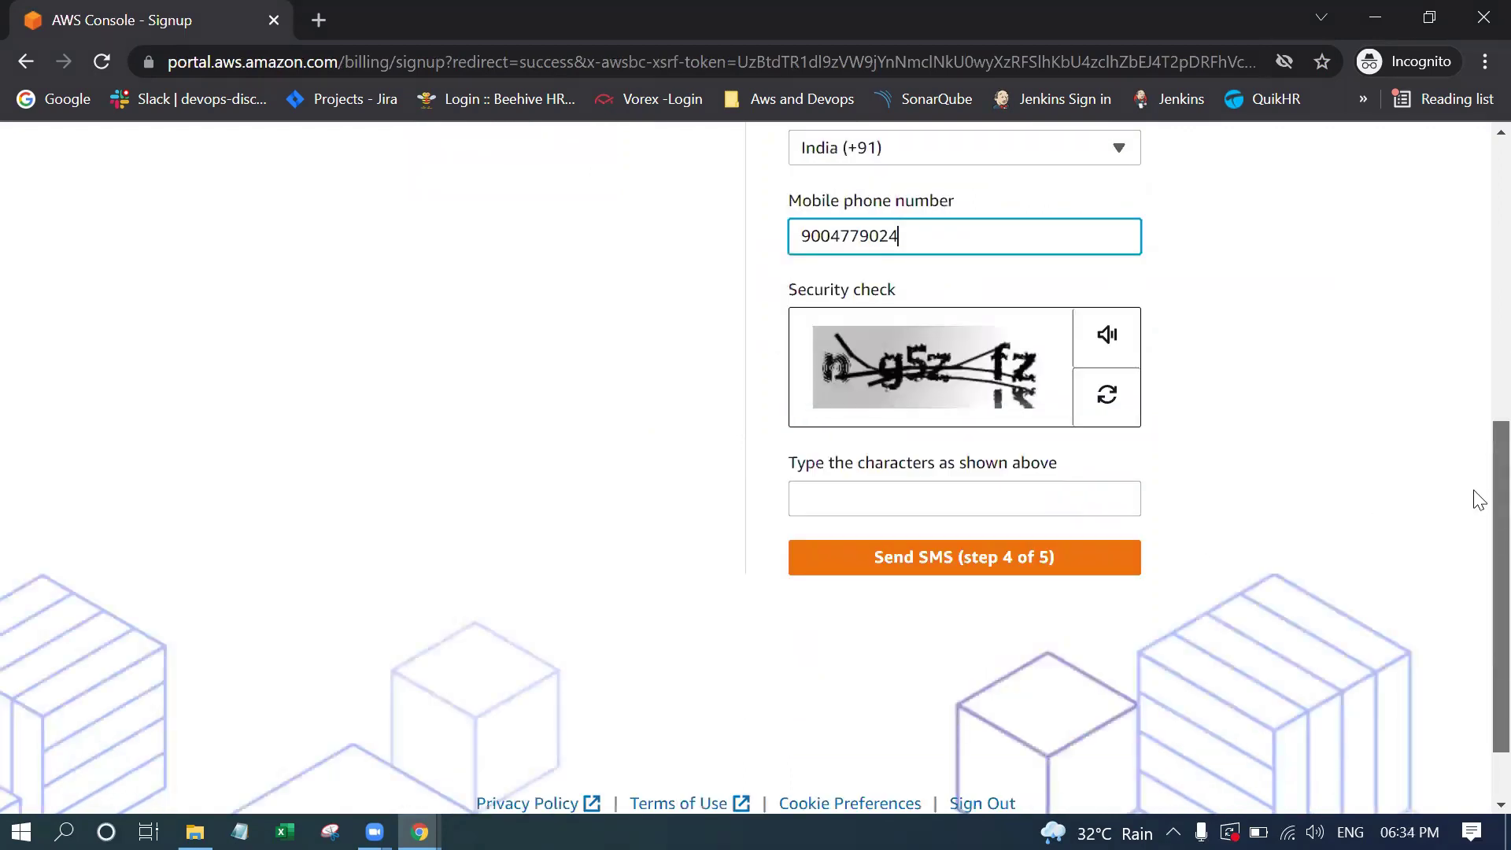
pyautogui.click(939, 494)
pyautogui.write('n')
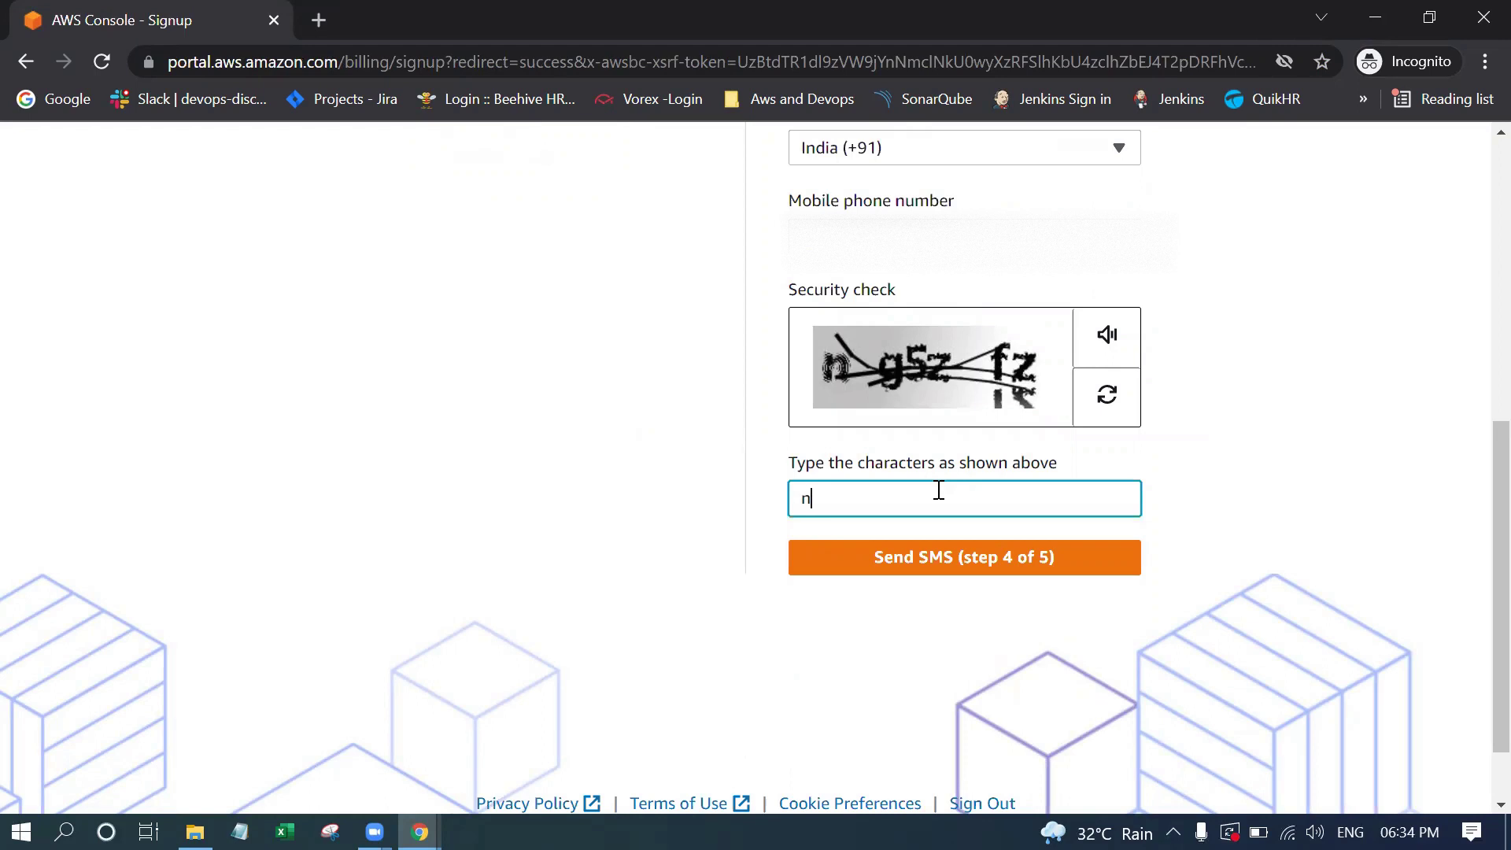
pyautogui.write('g5')
pyautogui.write('zf')
pyautogui.write('z')
pyautogui.click(957, 556)
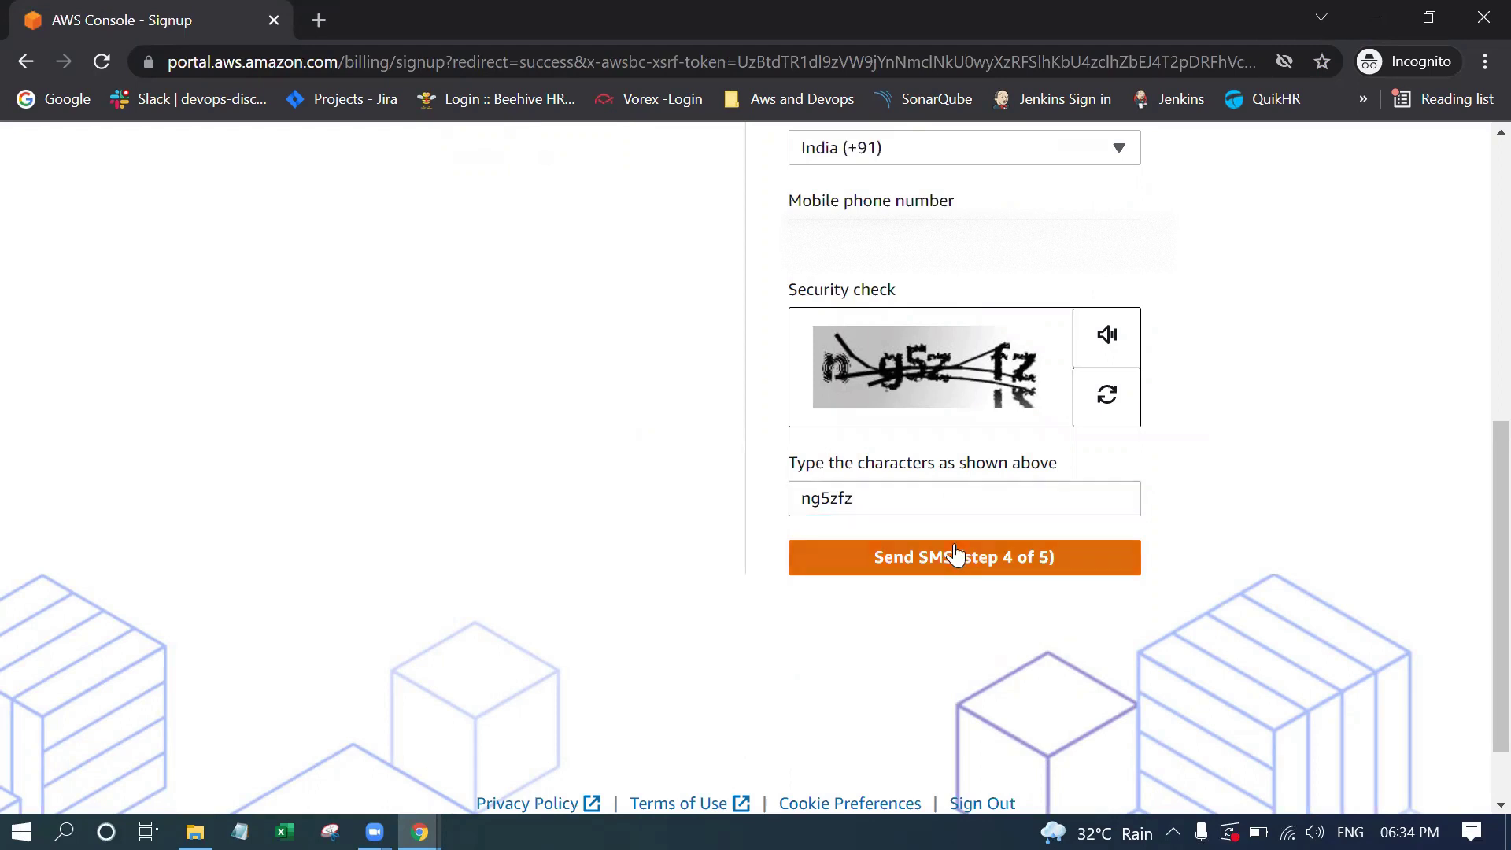
pyautogui.scroll(3, 1475, 458)
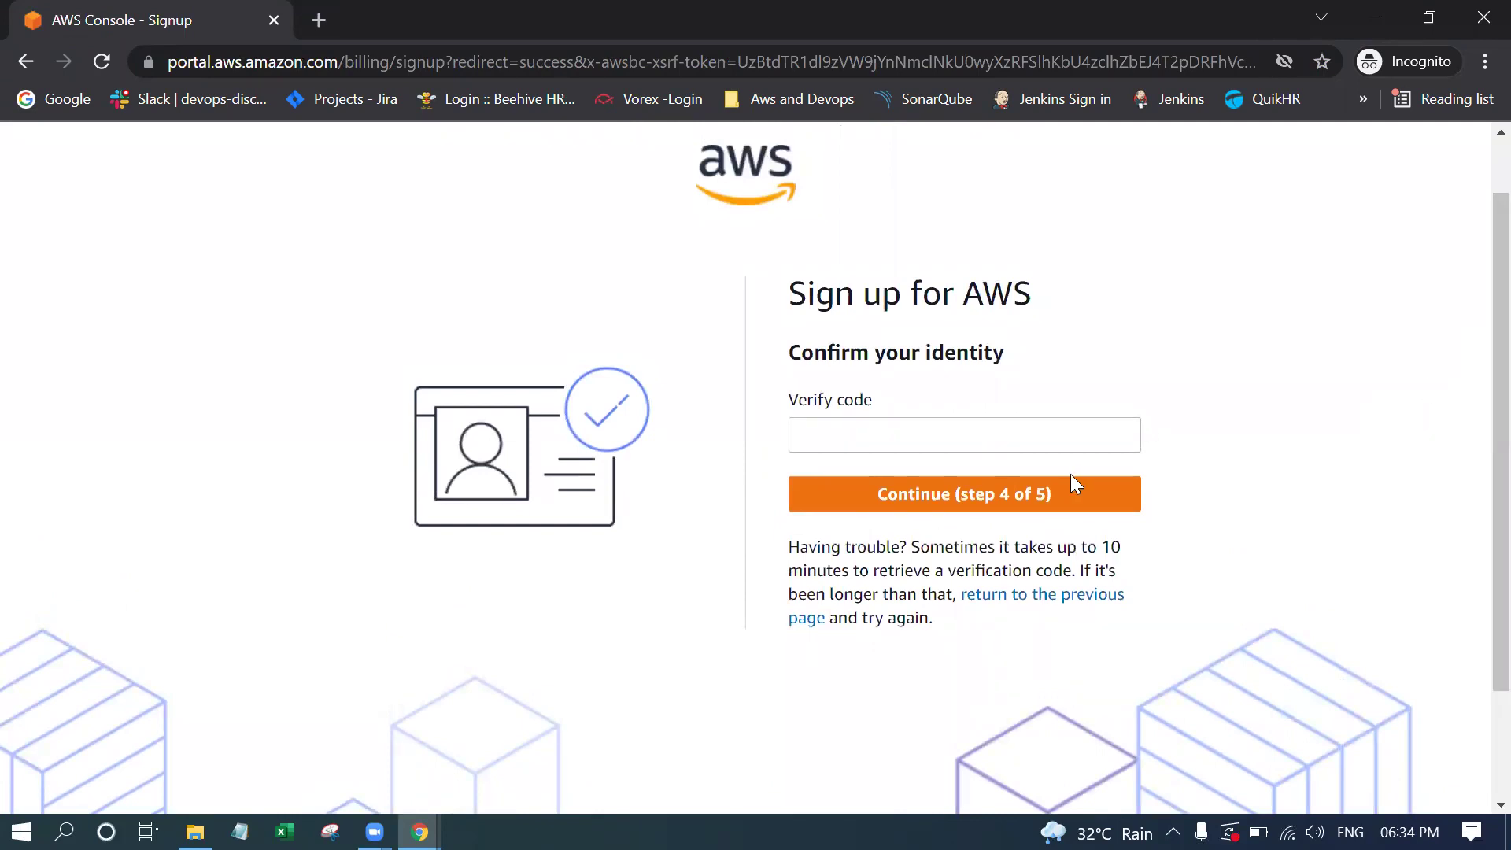
pyautogui.click(1045, 441)
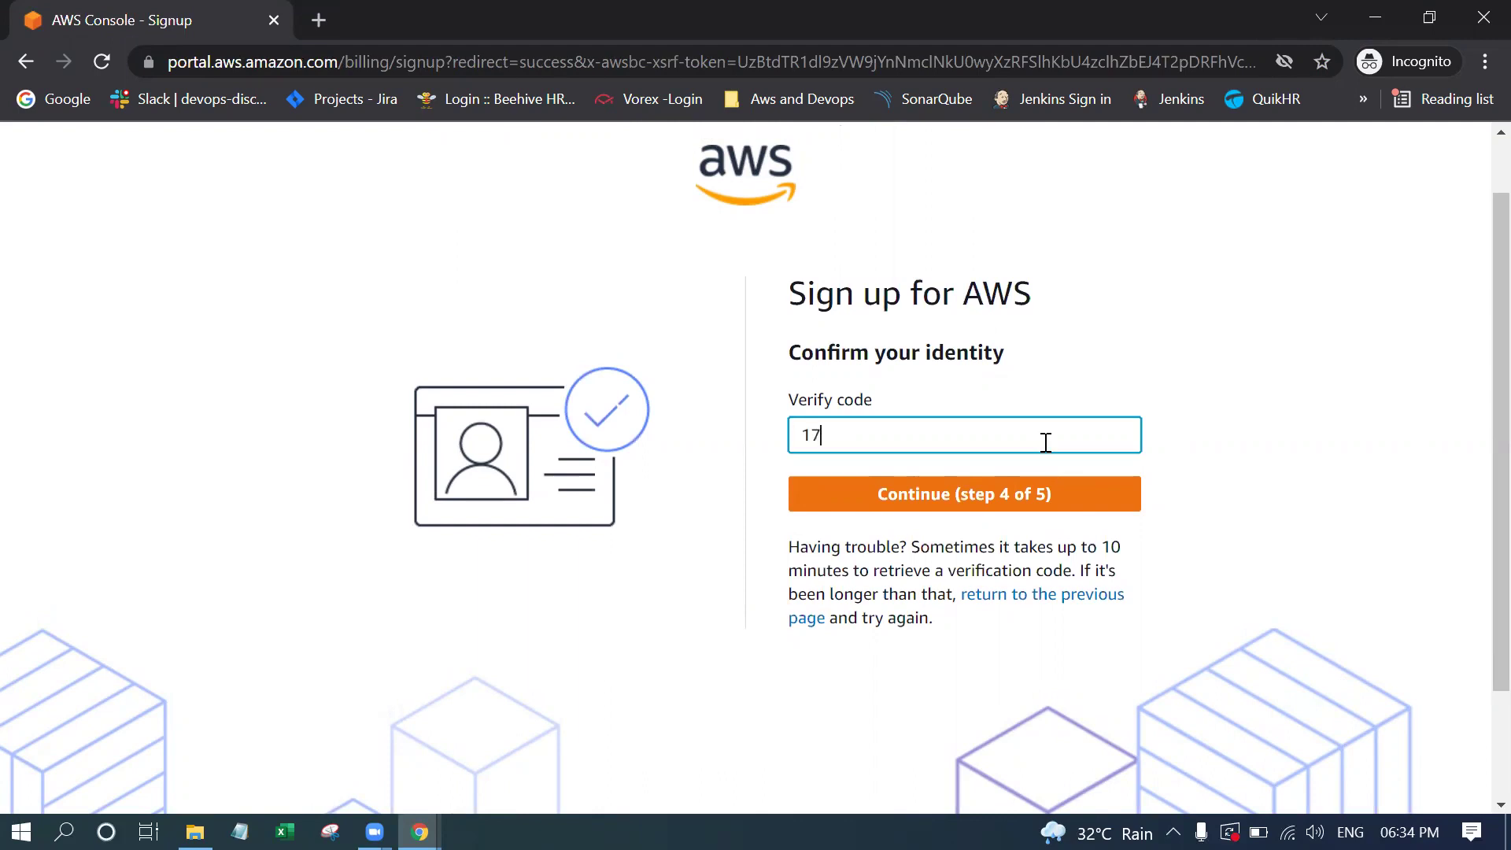
pyautogui.click(1018, 484)
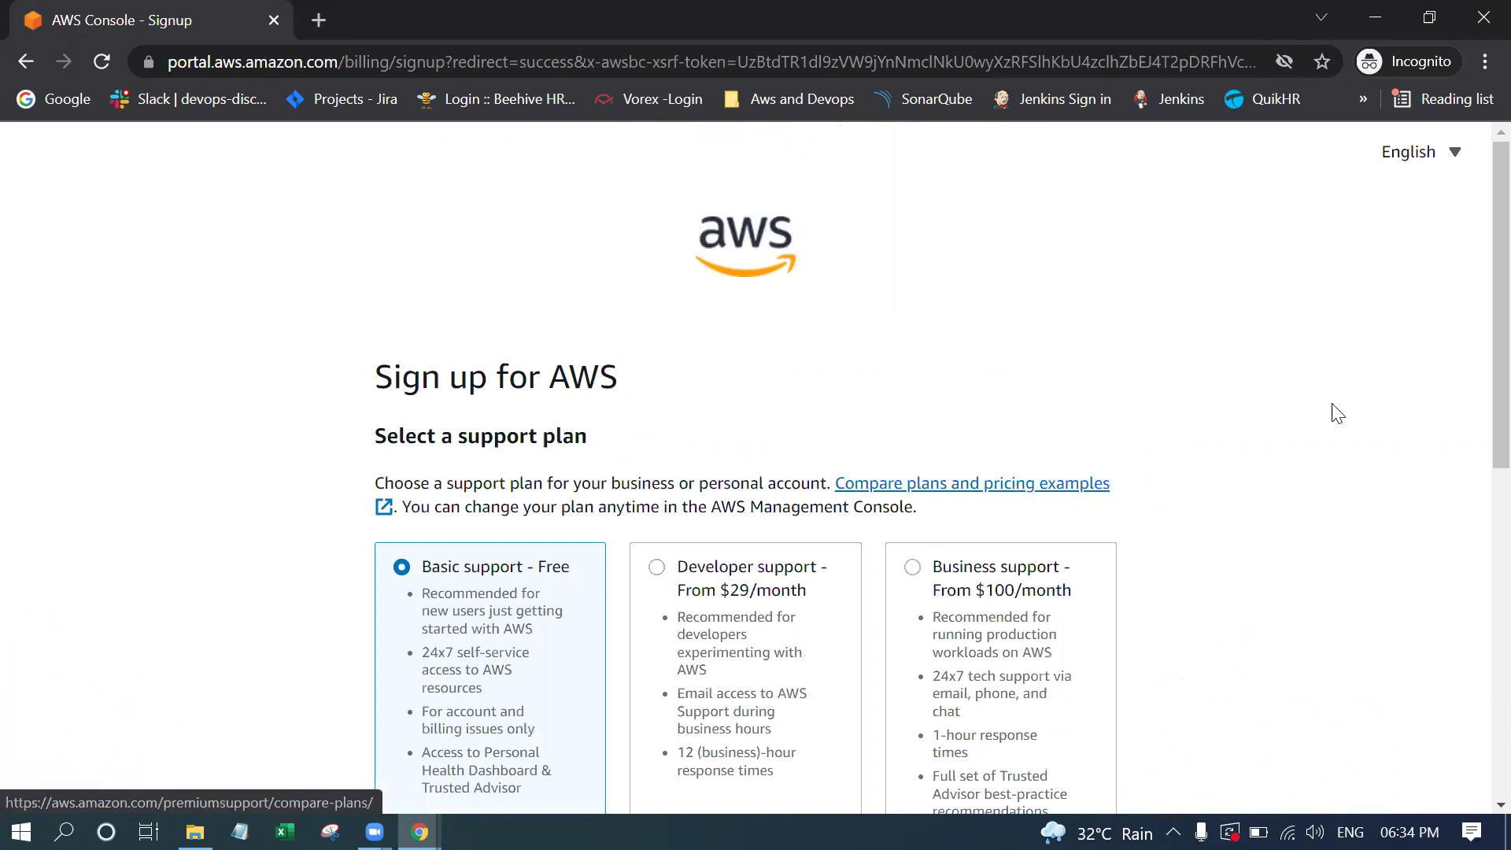
pyautogui.scroll(-2, 1476, 346)
pyautogui.scroll(-1, 1475, 398)
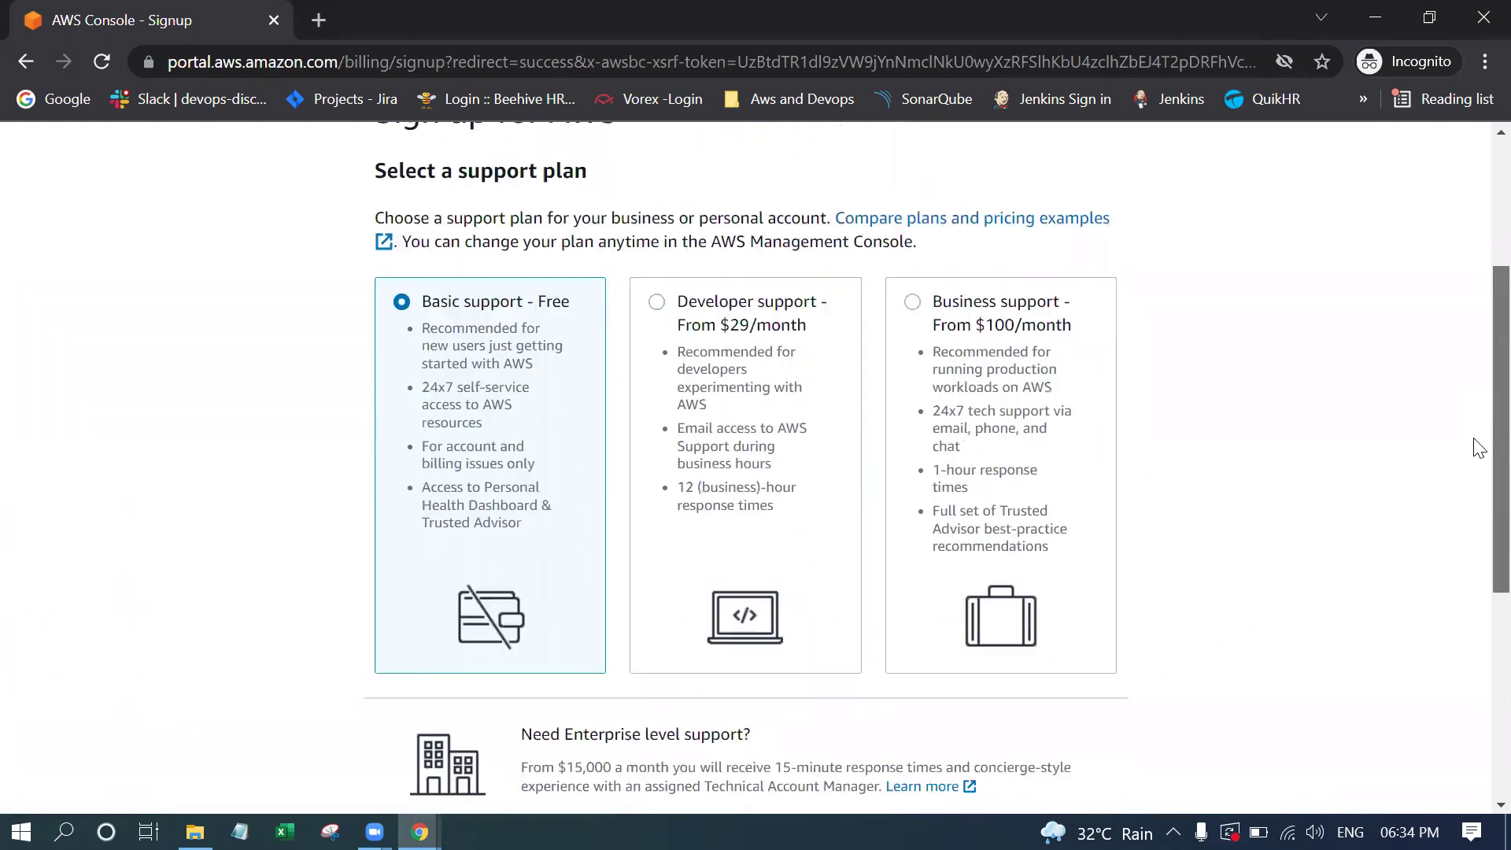
pyautogui.scroll(1, 1476, 442)
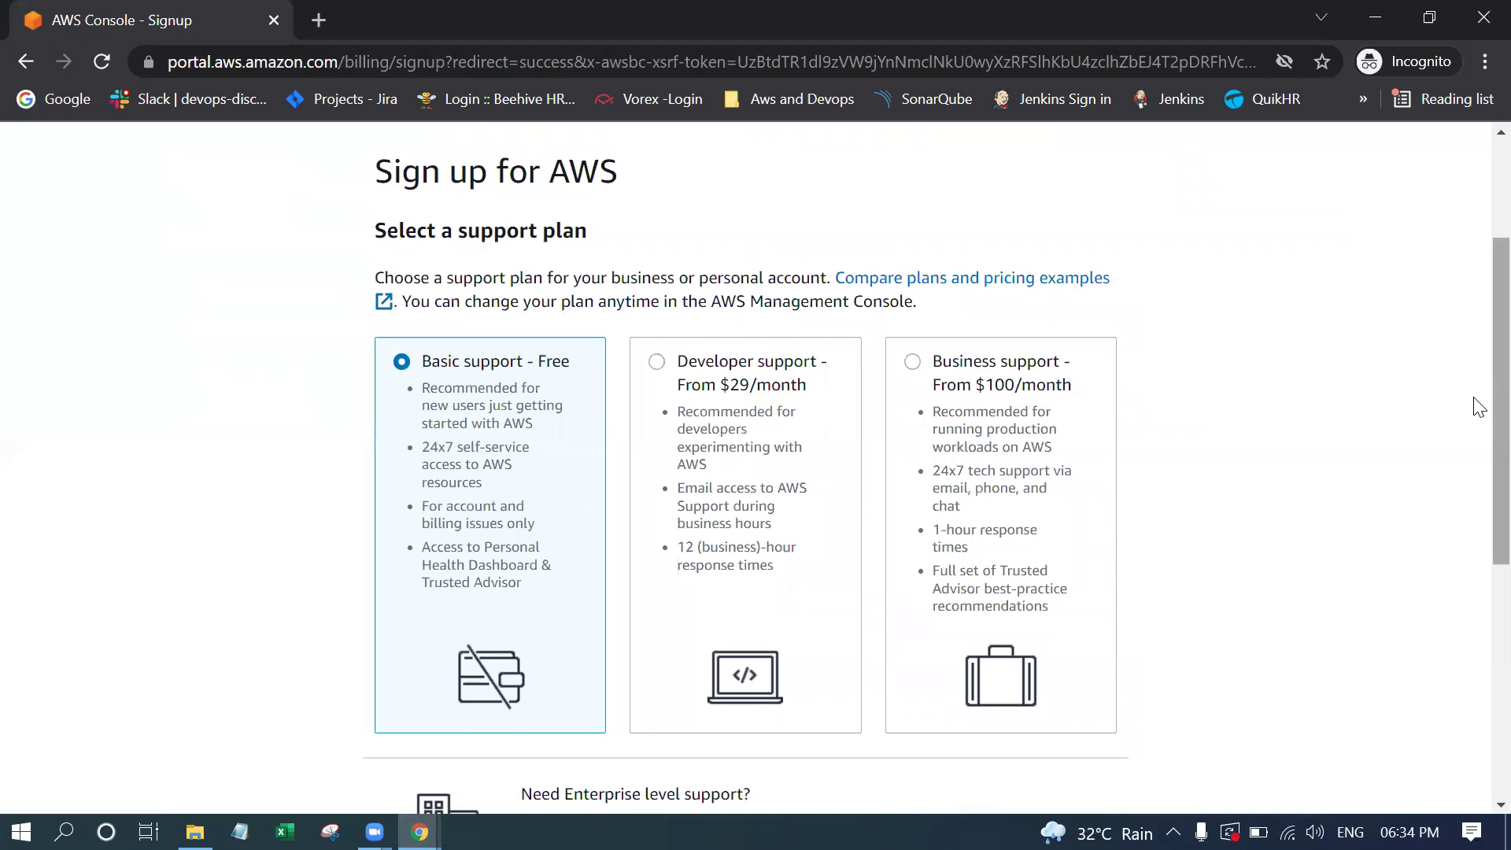
pyautogui.scroll(-2, 1474, 409)
pyautogui.scroll(-2, 1475, 557)
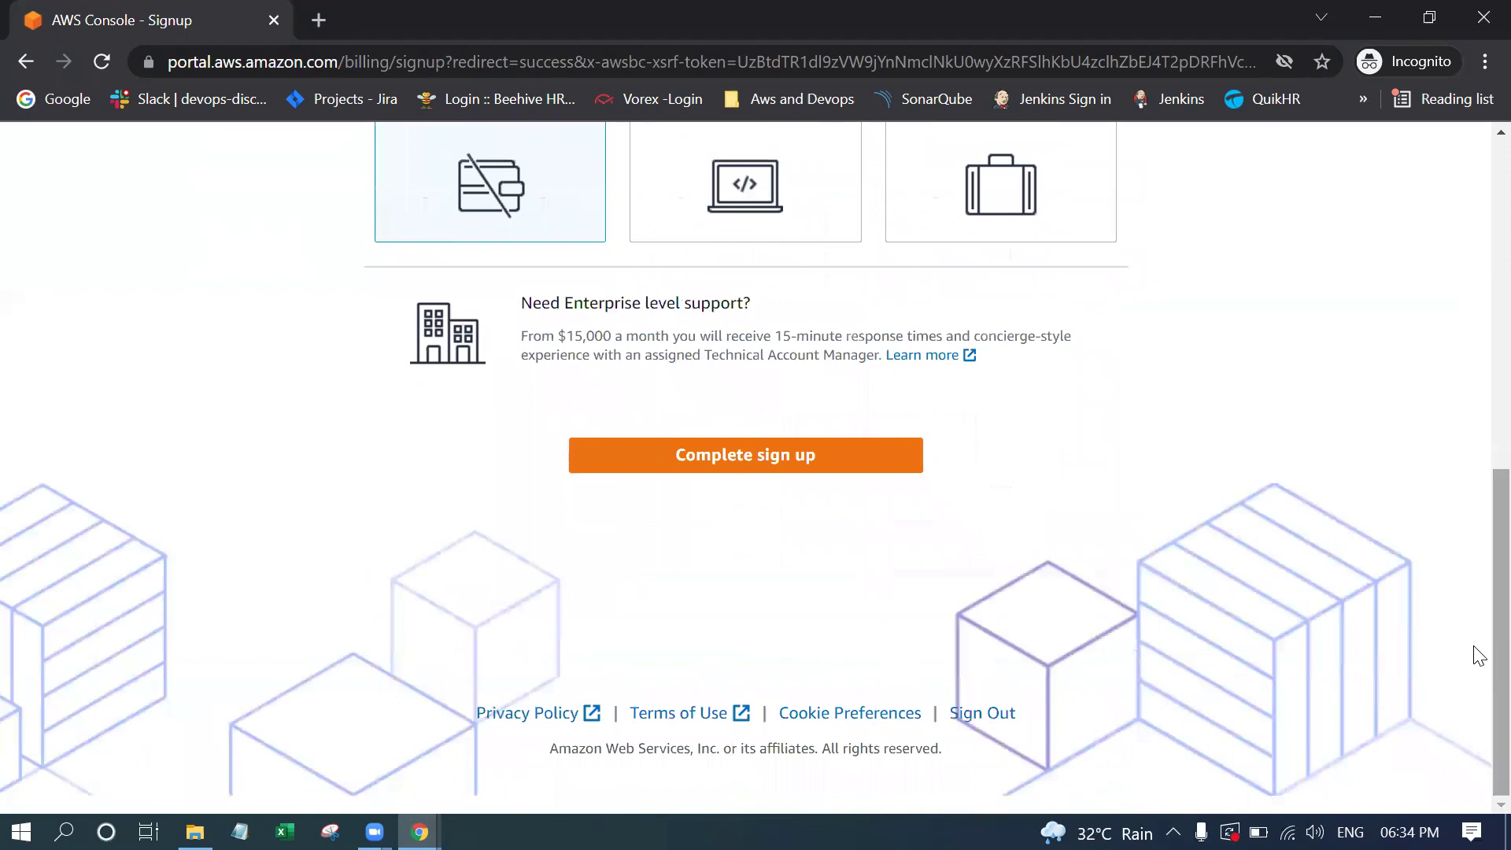
# Keep the Basic free support plan and continue to the AWS Management Console.
pyautogui.click(789, 459)
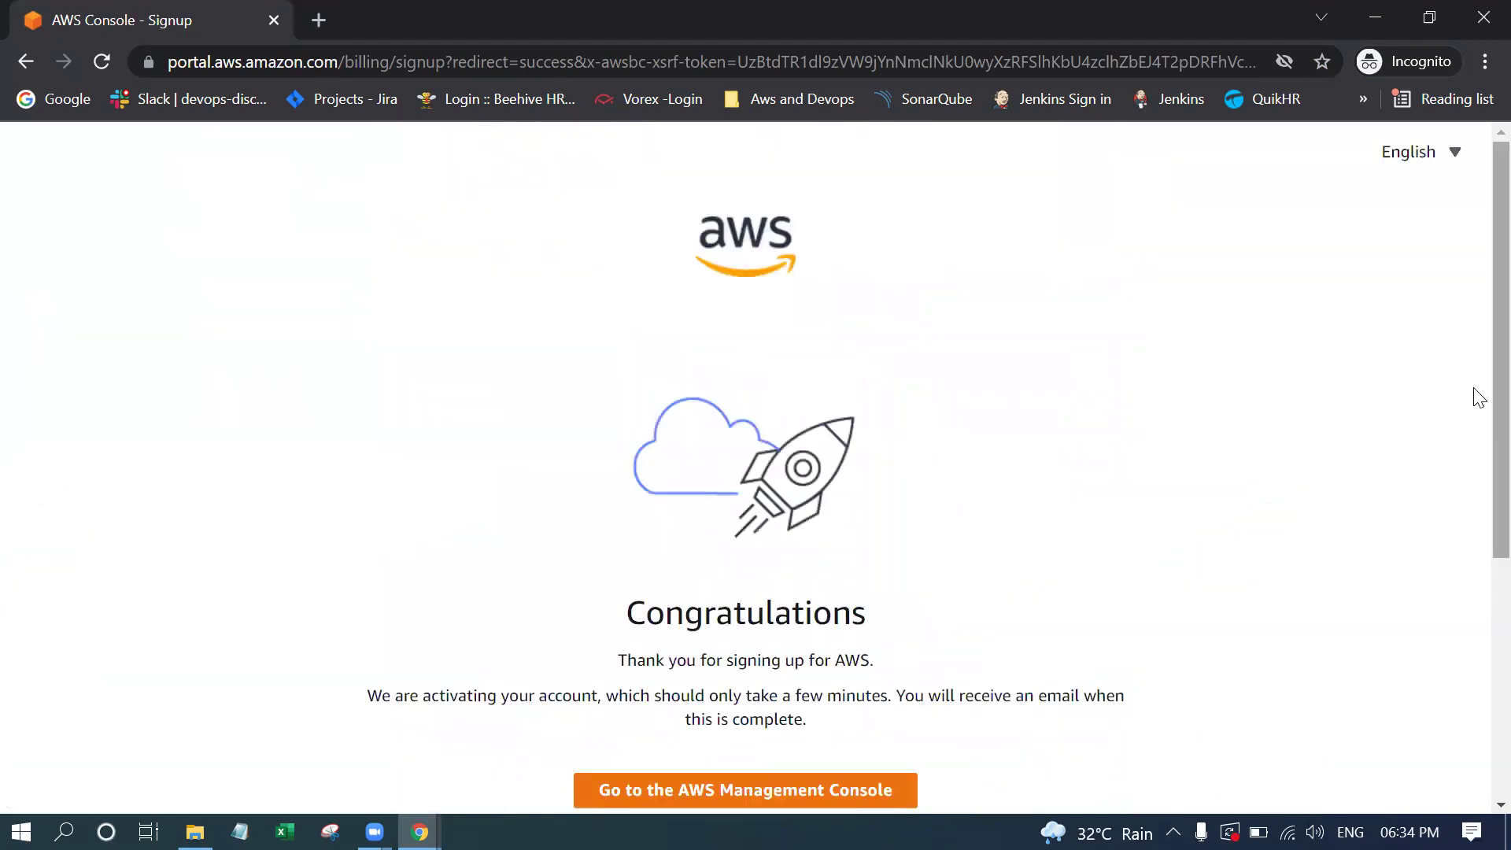
pyautogui.scroll(-1, 1475, 297)
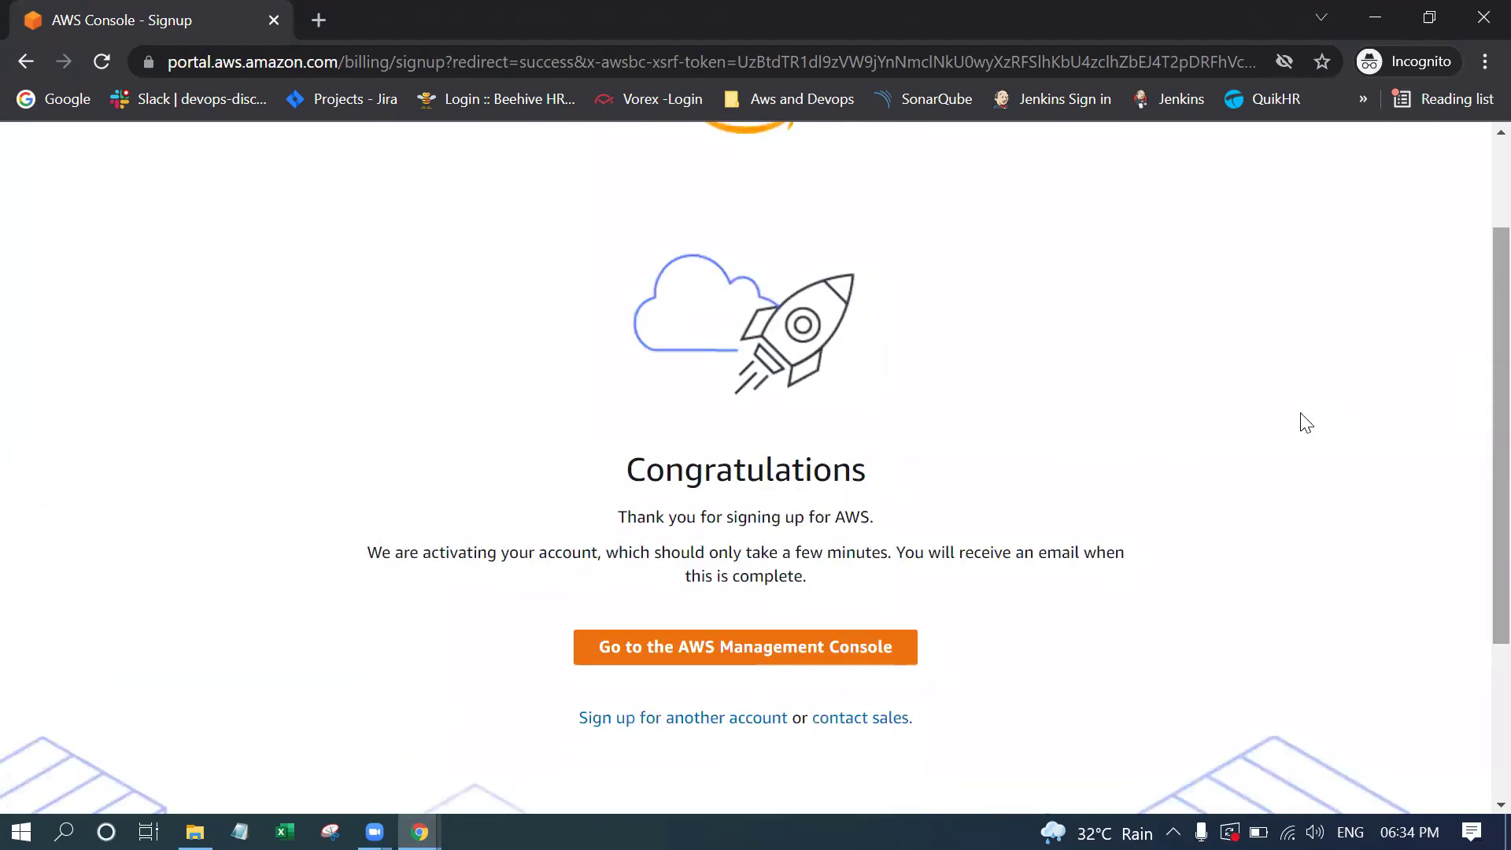
pyautogui.click(719, 662)
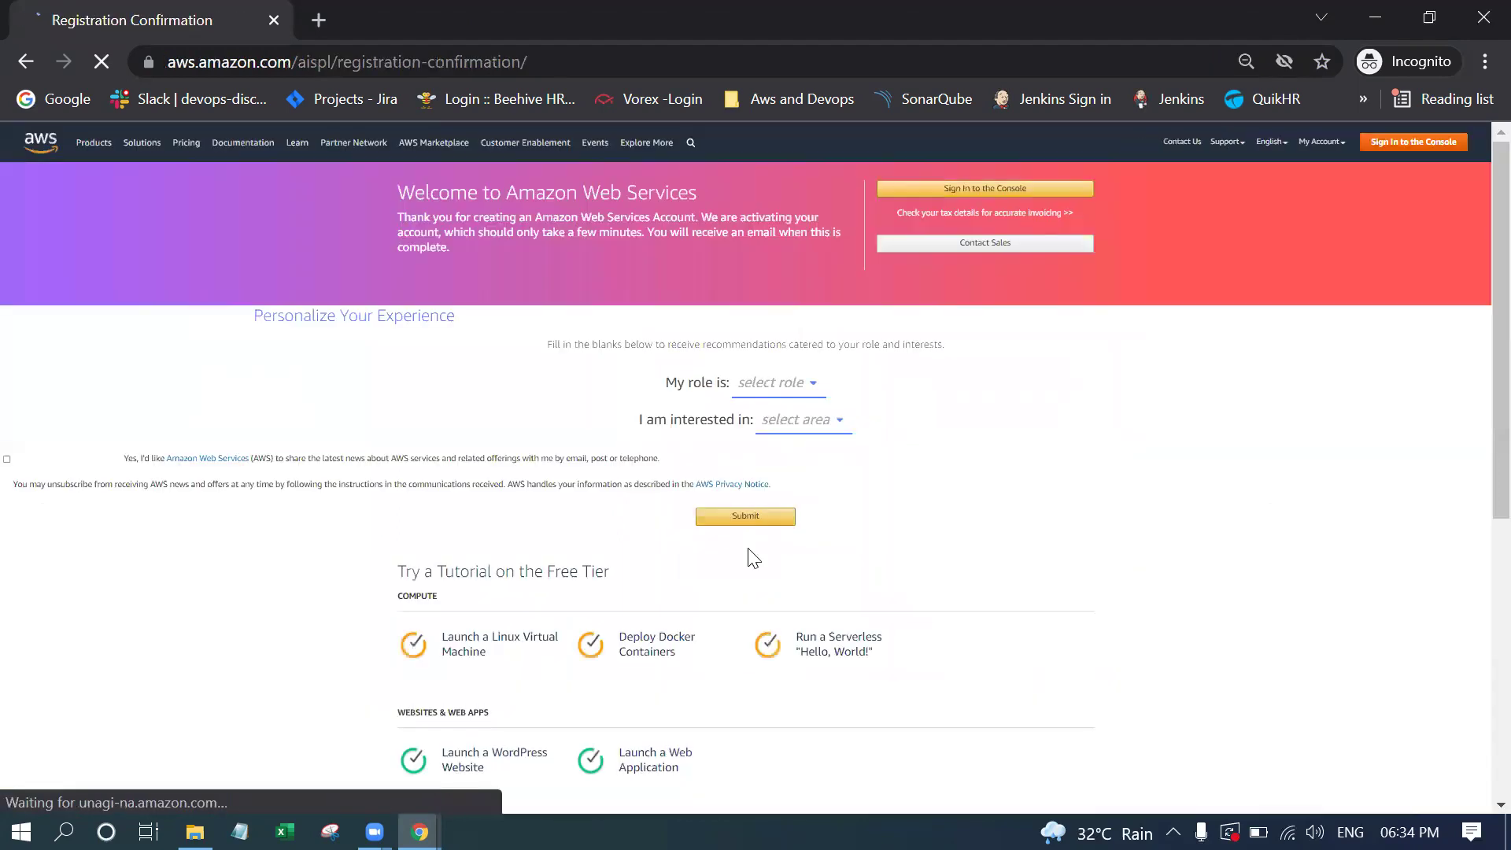
# Pick IT Administrator as role and DevOps as interest, then proceed to console sign-in.
pyautogui.click(783, 391)
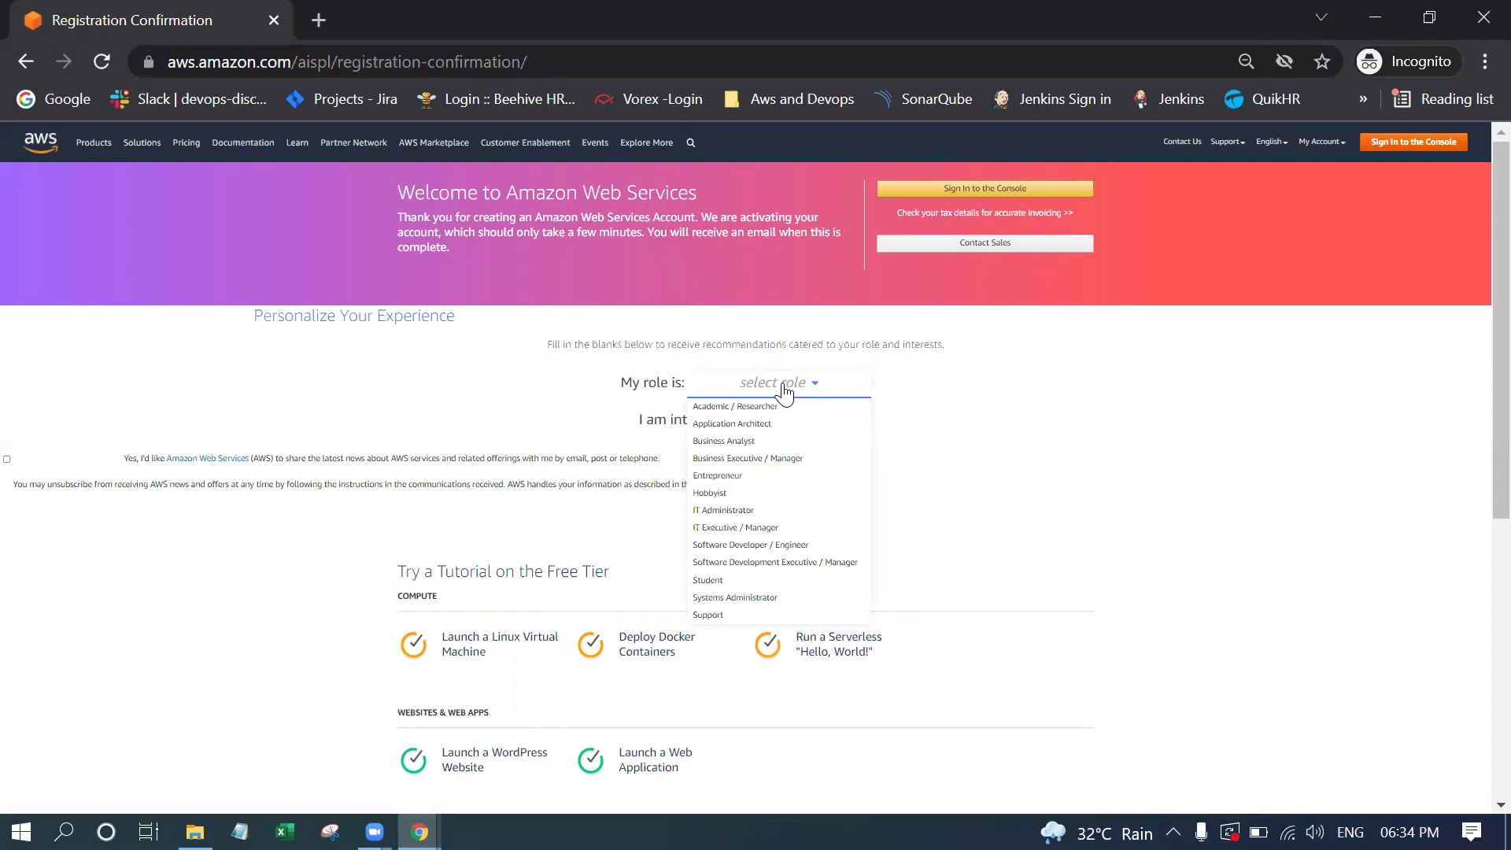
pyautogui.click(755, 512)
pyautogui.click(784, 426)
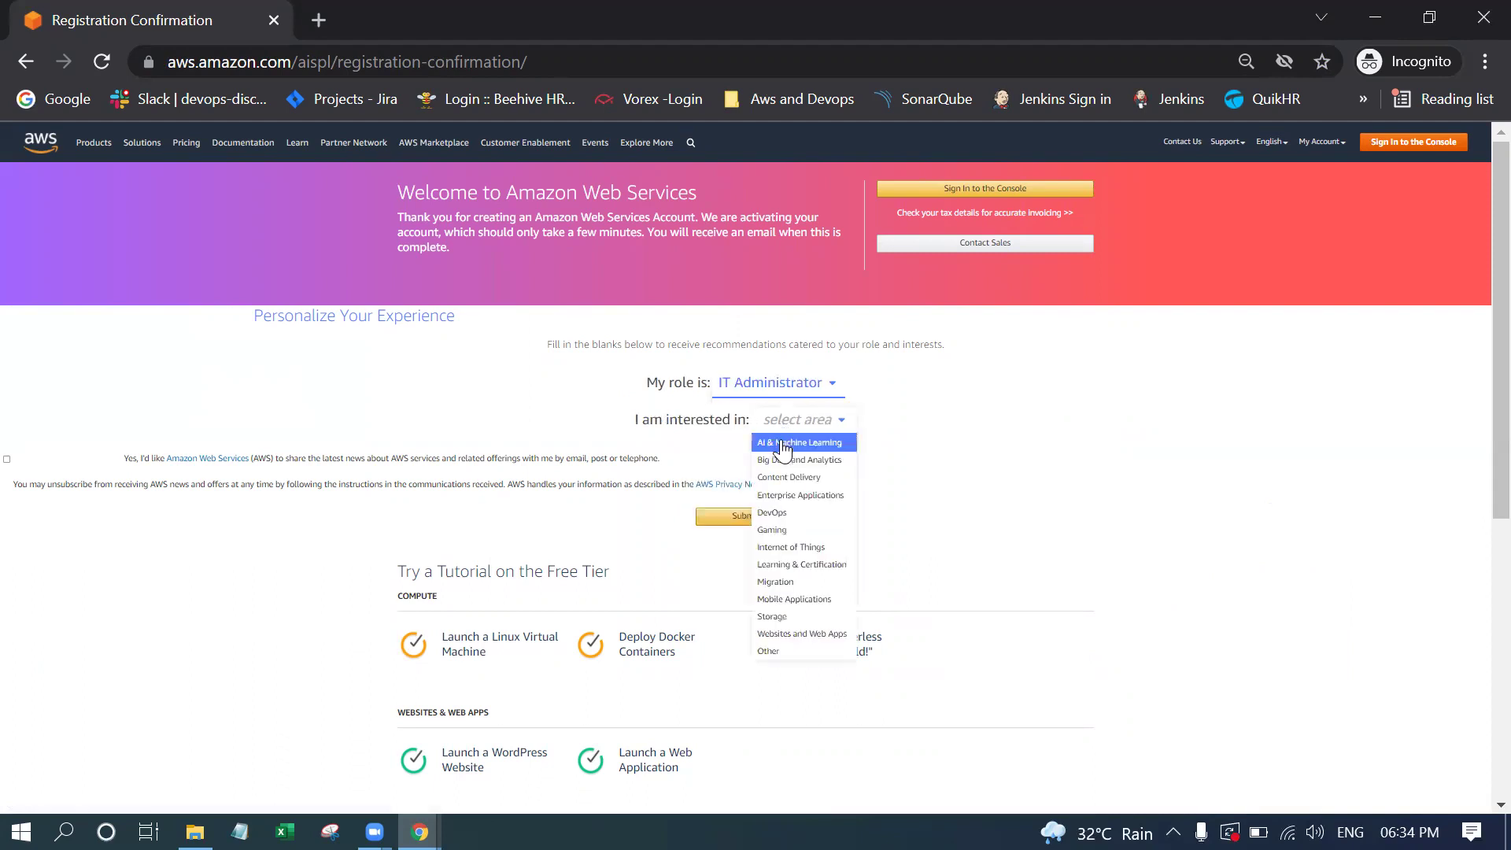
pyautogui.click(788, 513)
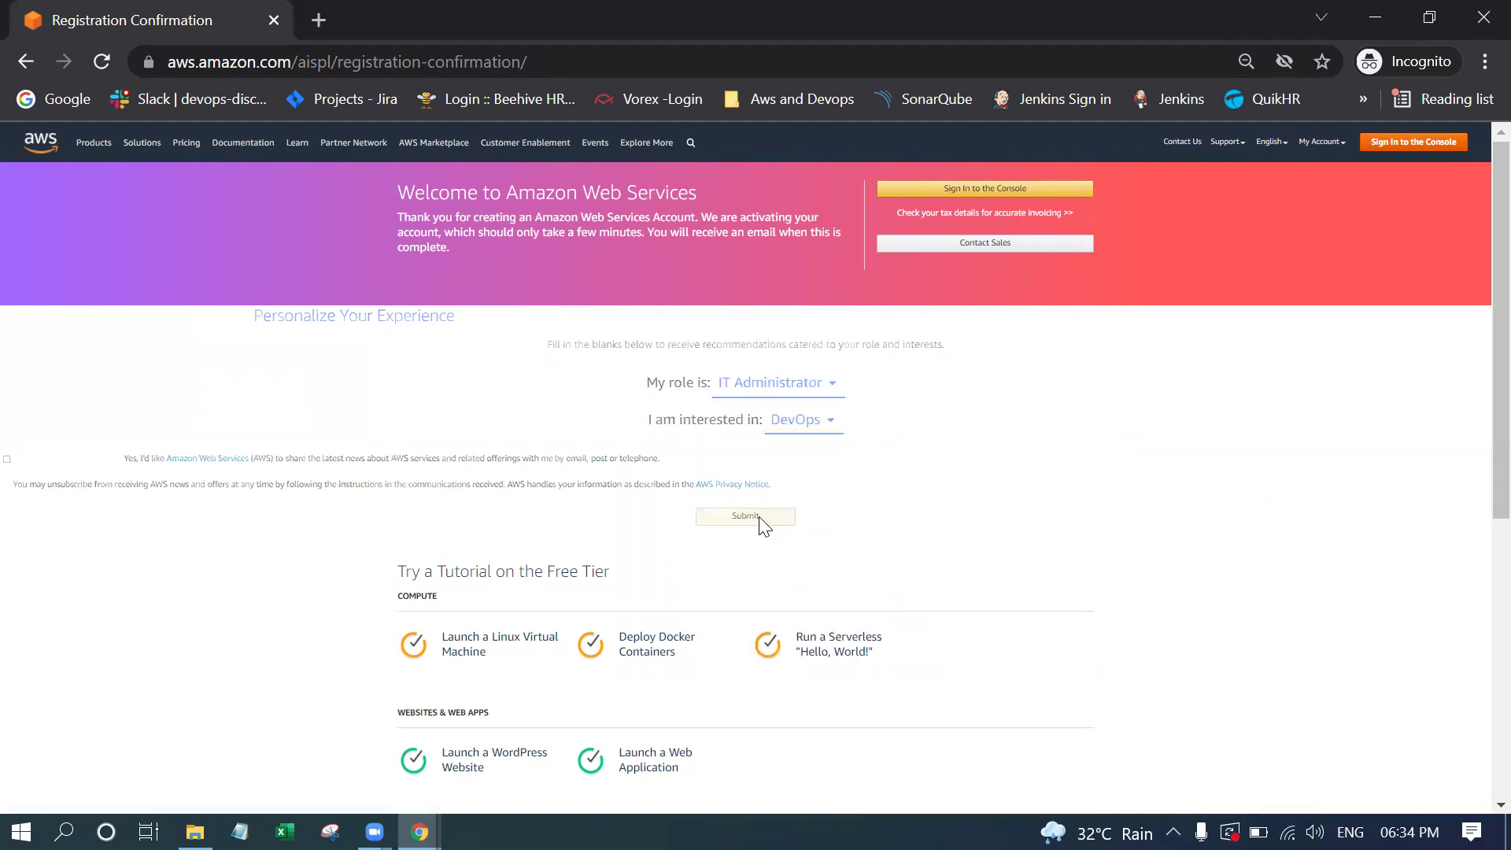
pyautogui.click(1033, 186)
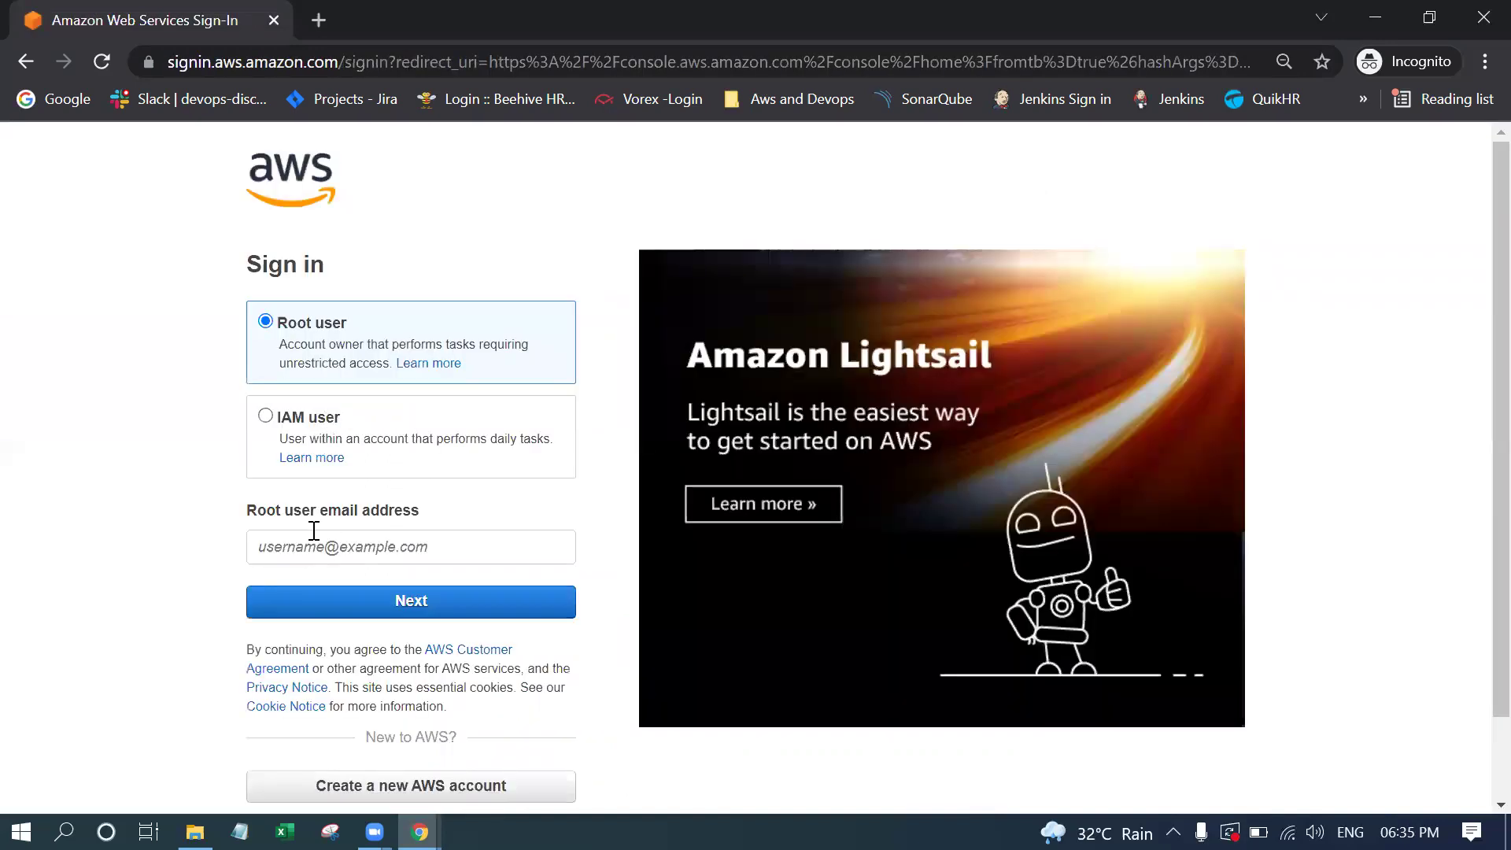
# Sign in with the root user email, retrying the captcha once, then the password.
pyautogui.click(316, 544)
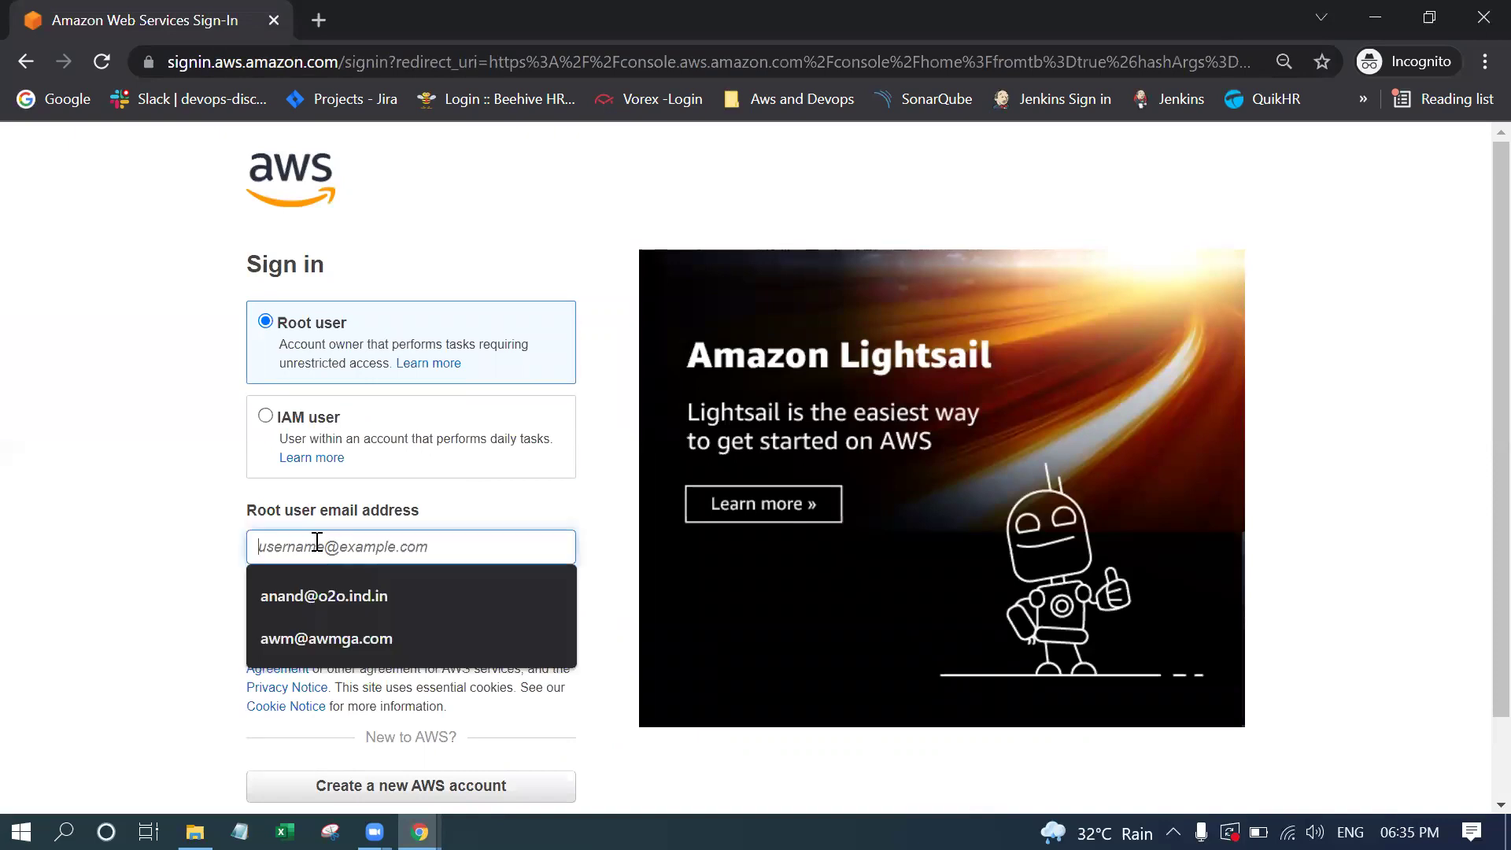
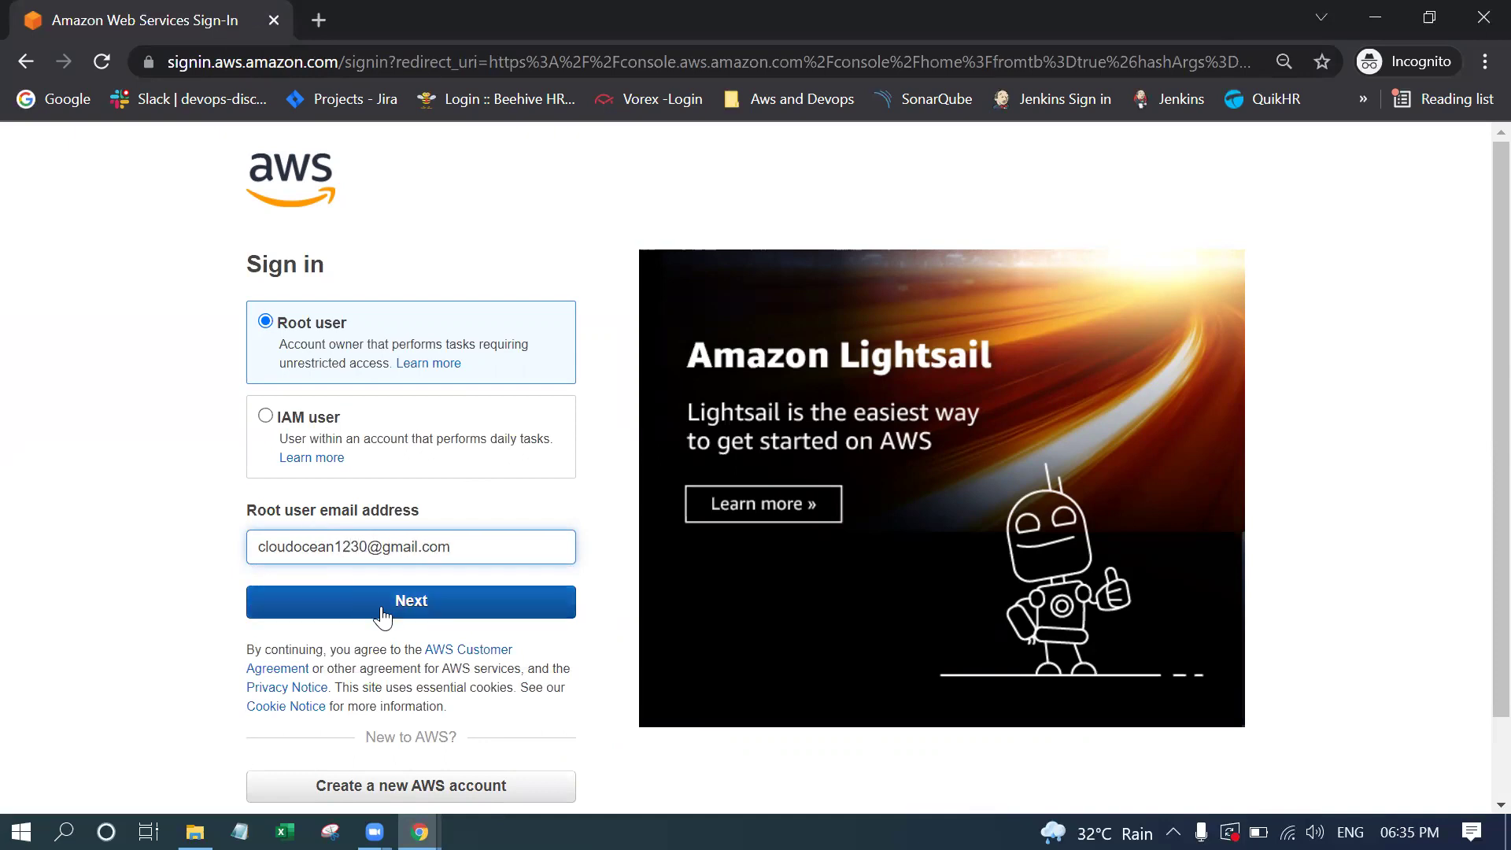
pyautogui.click(382, 608)
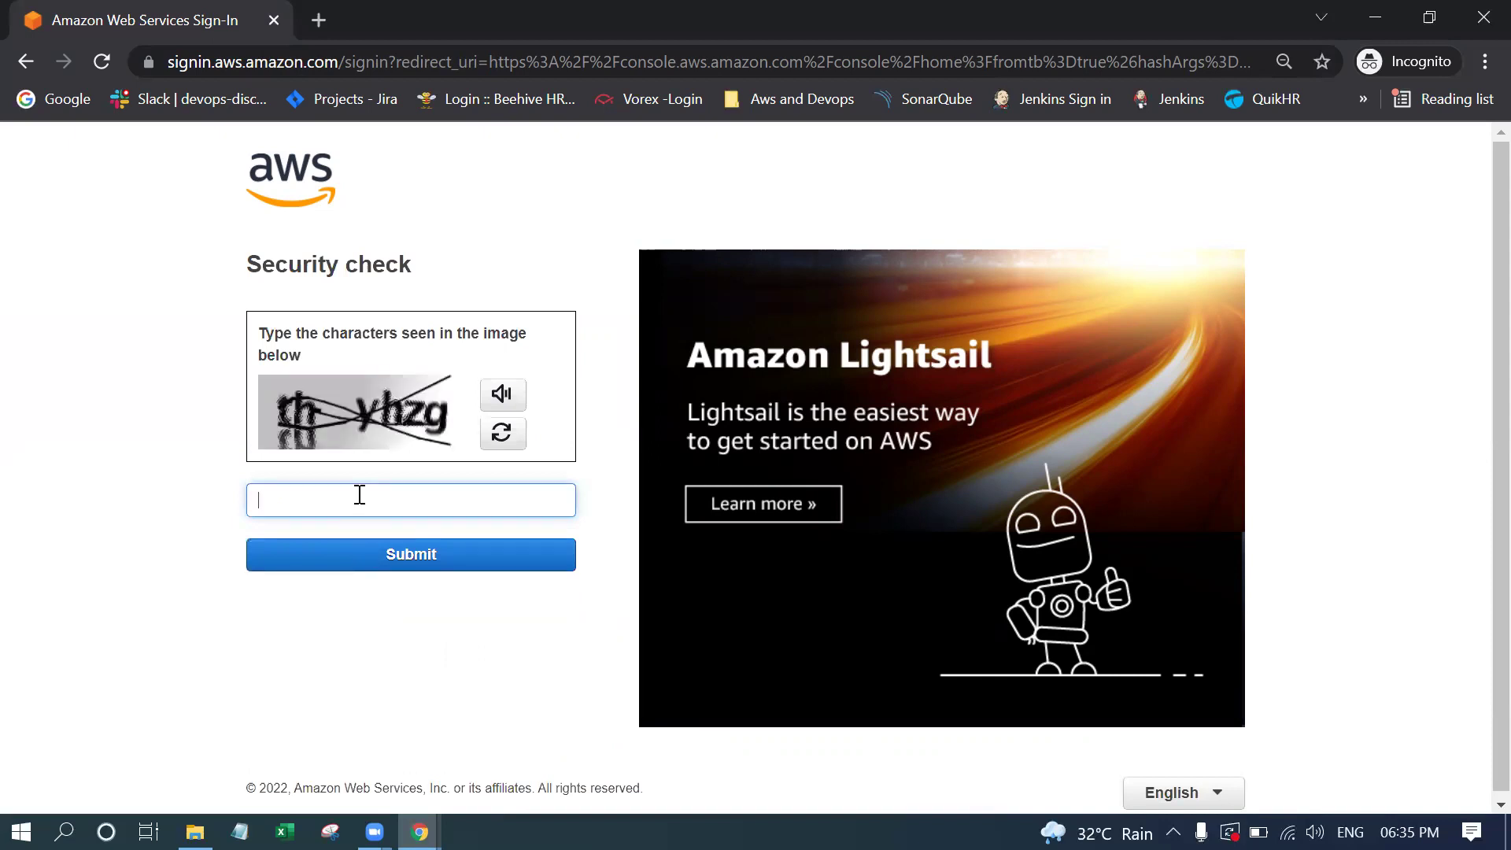
pyautogui.write('rh')
pyautogui.write('y')
pyautogui.write('hzg')
pyautogui.click(393, 556)
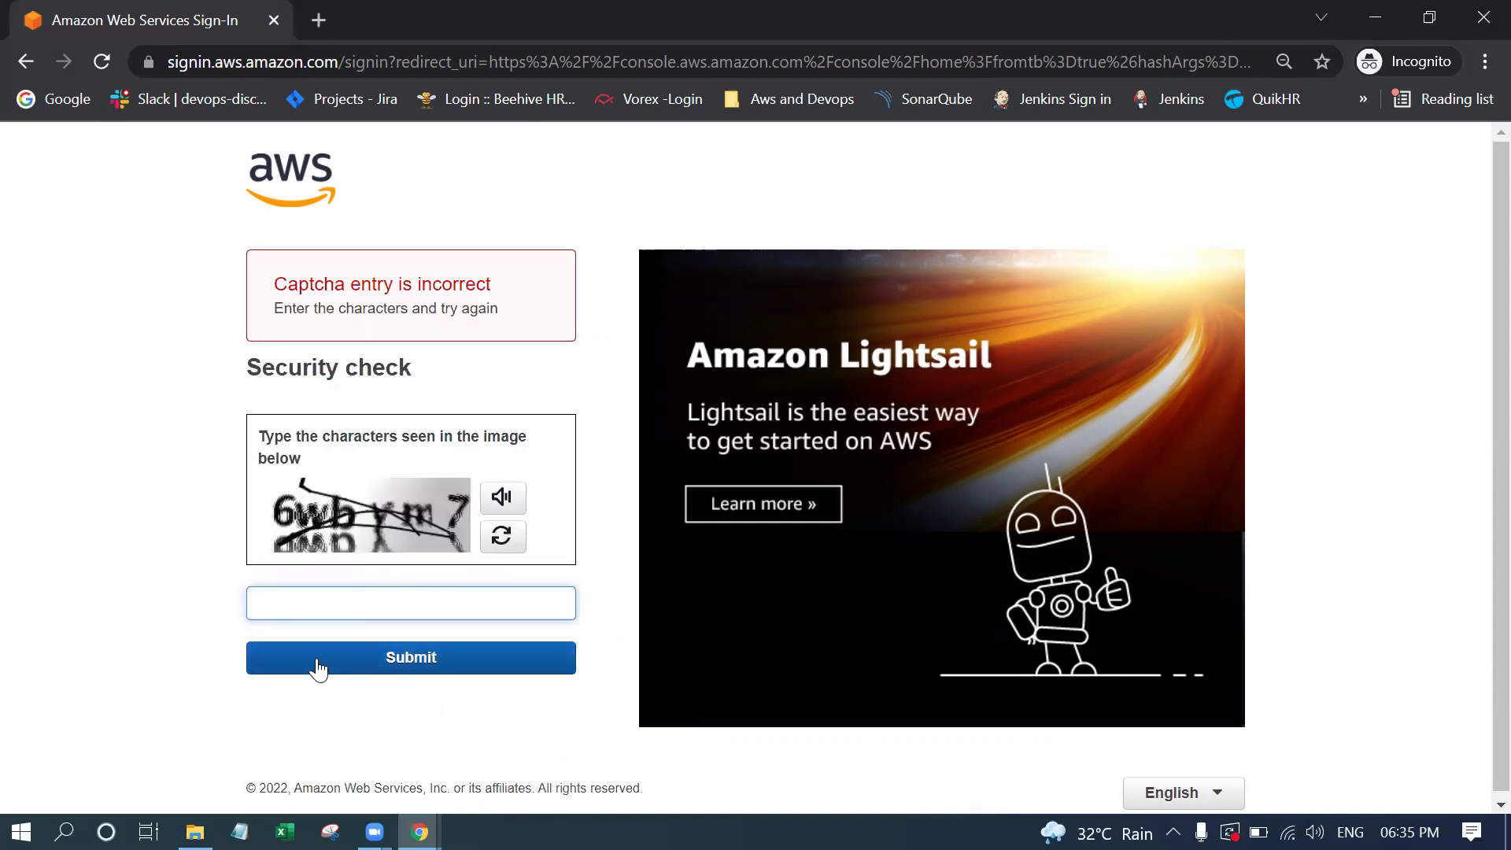
pyautogui.write('6wb')
pyautogui.write('ym7')
pyautogui.click(375, 671)
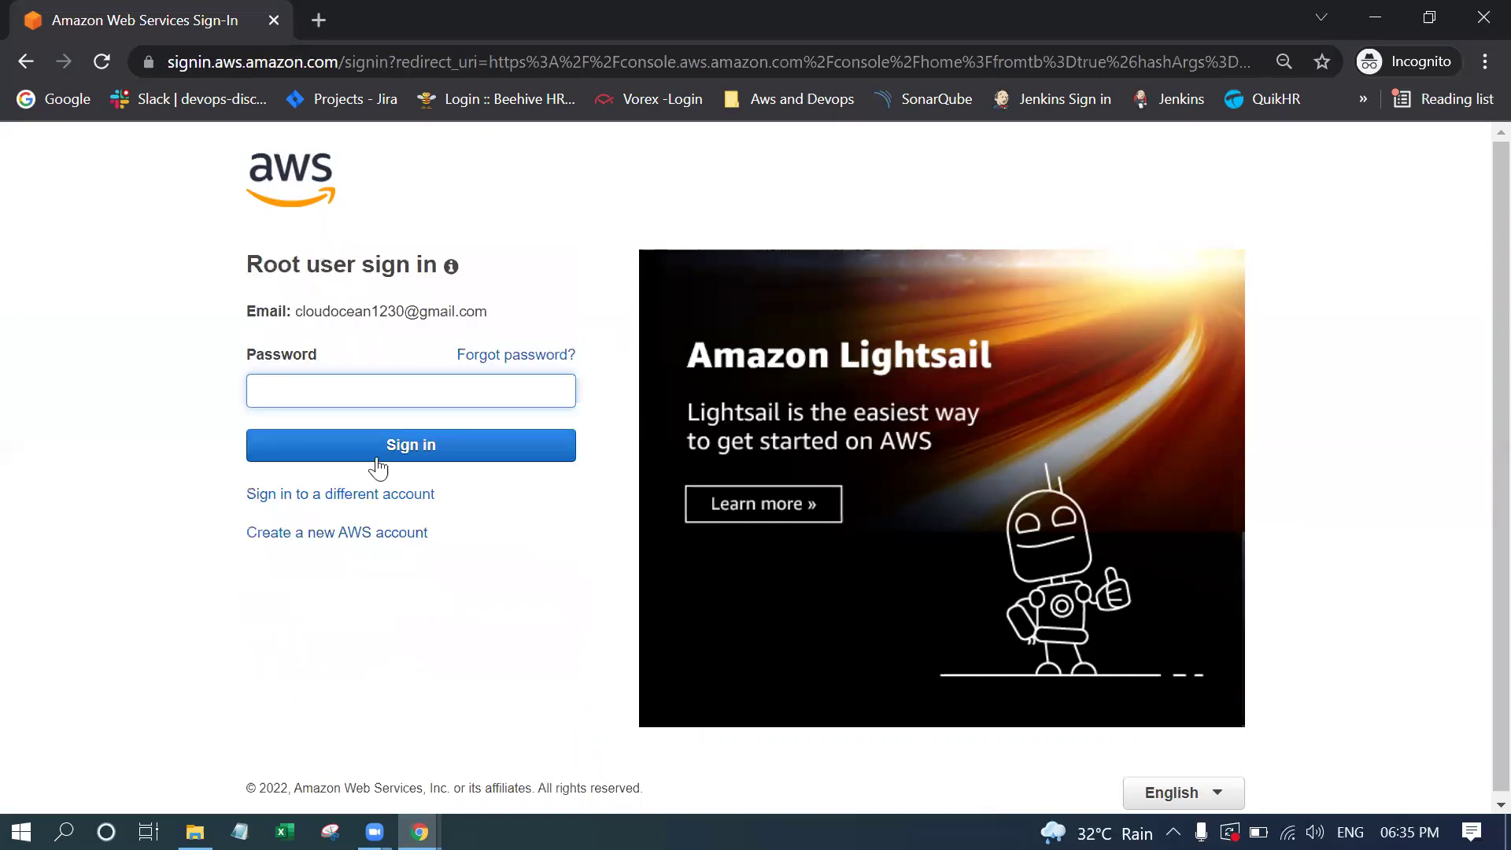
pyautogui.write('••••')
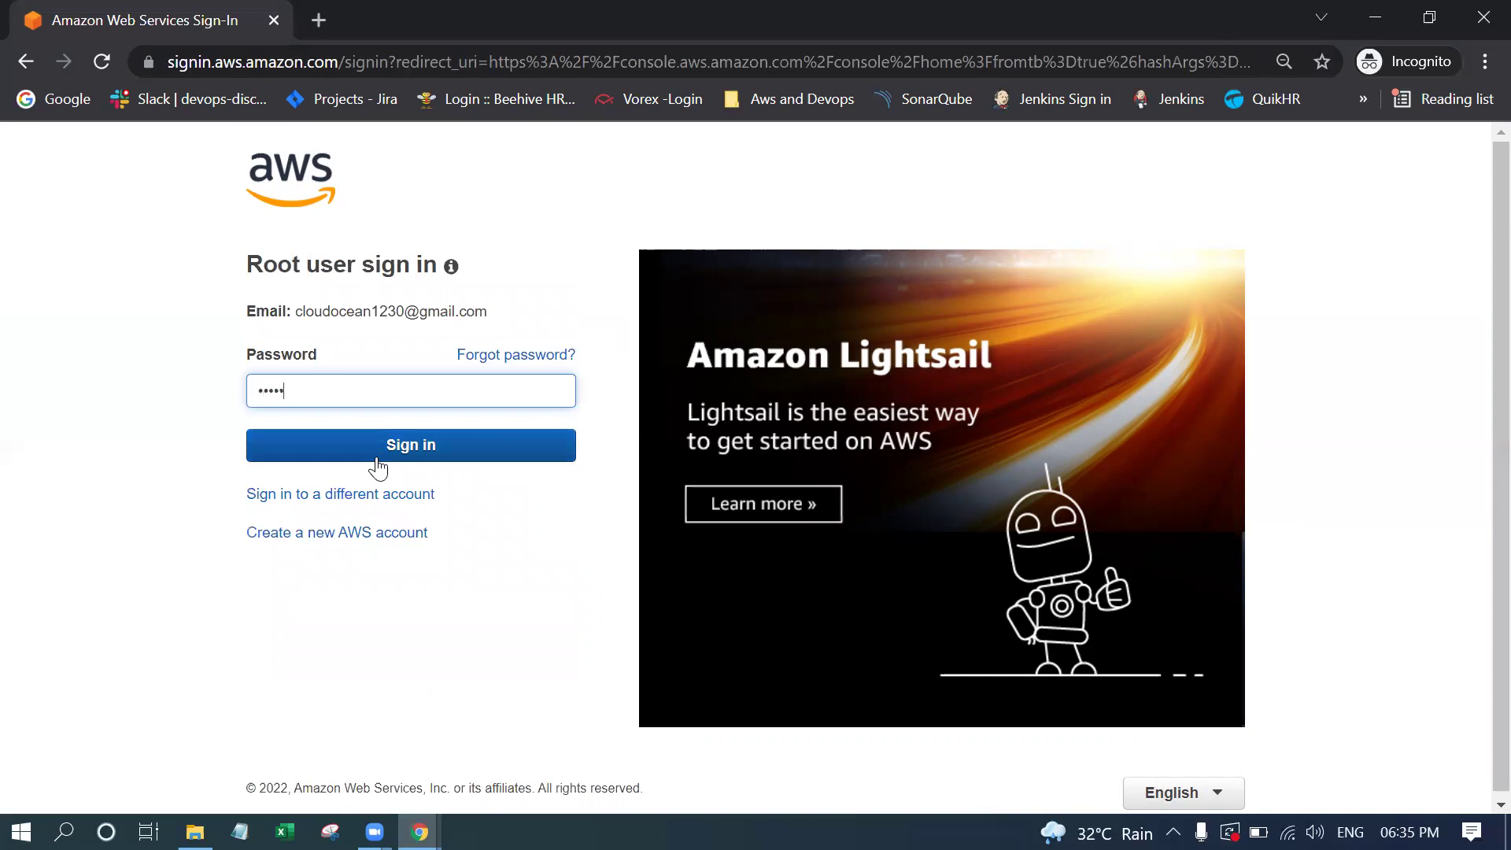
pyautogui.write('••••')
pyautogui.click(402, 445)
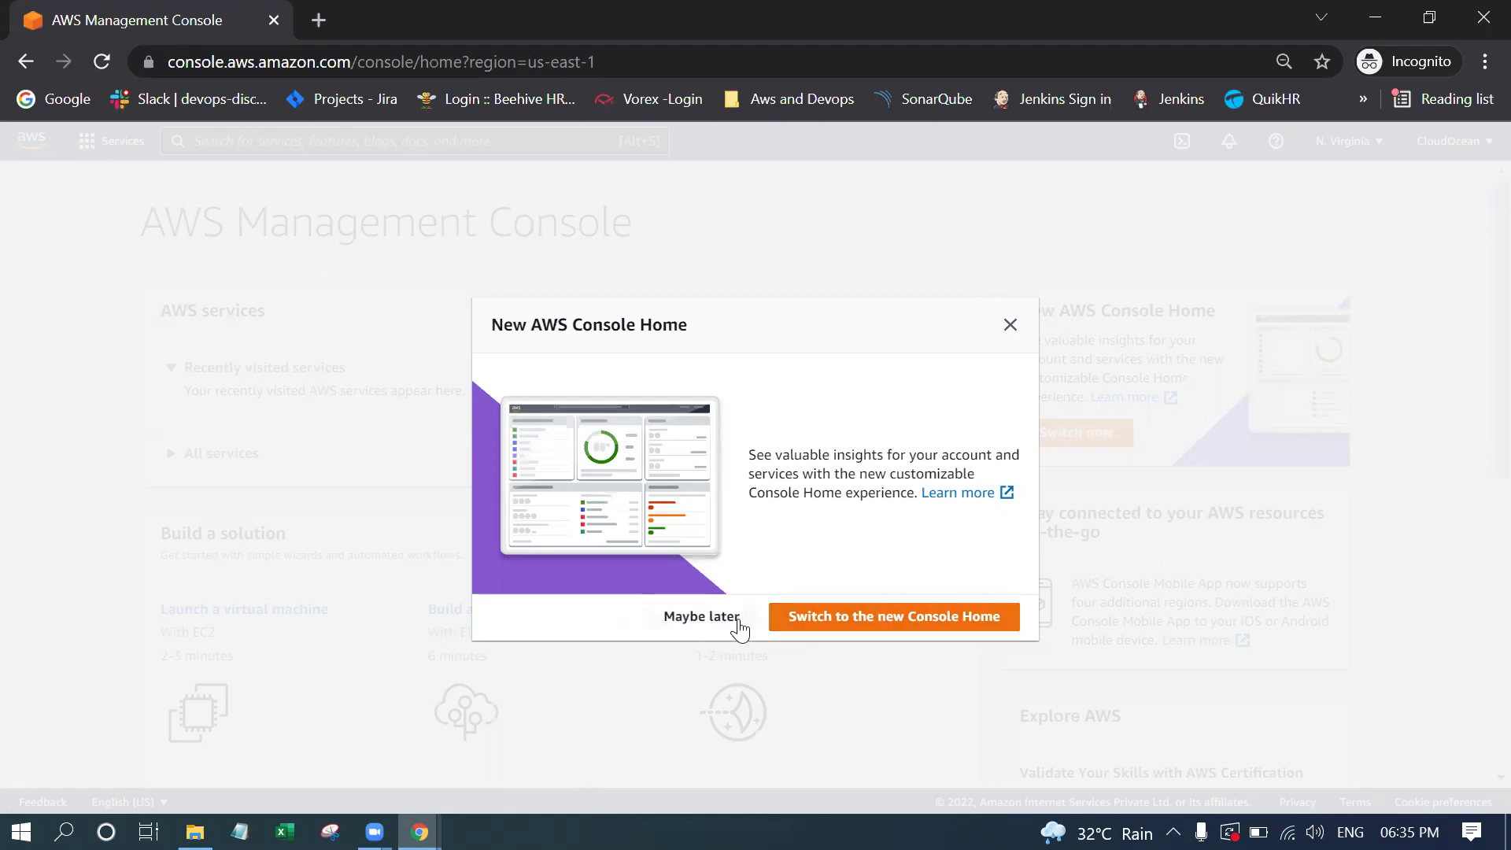
# Dismiss the New Console Home and Service menu prompts, then open EC2.
pyautogui.click(888, 618)
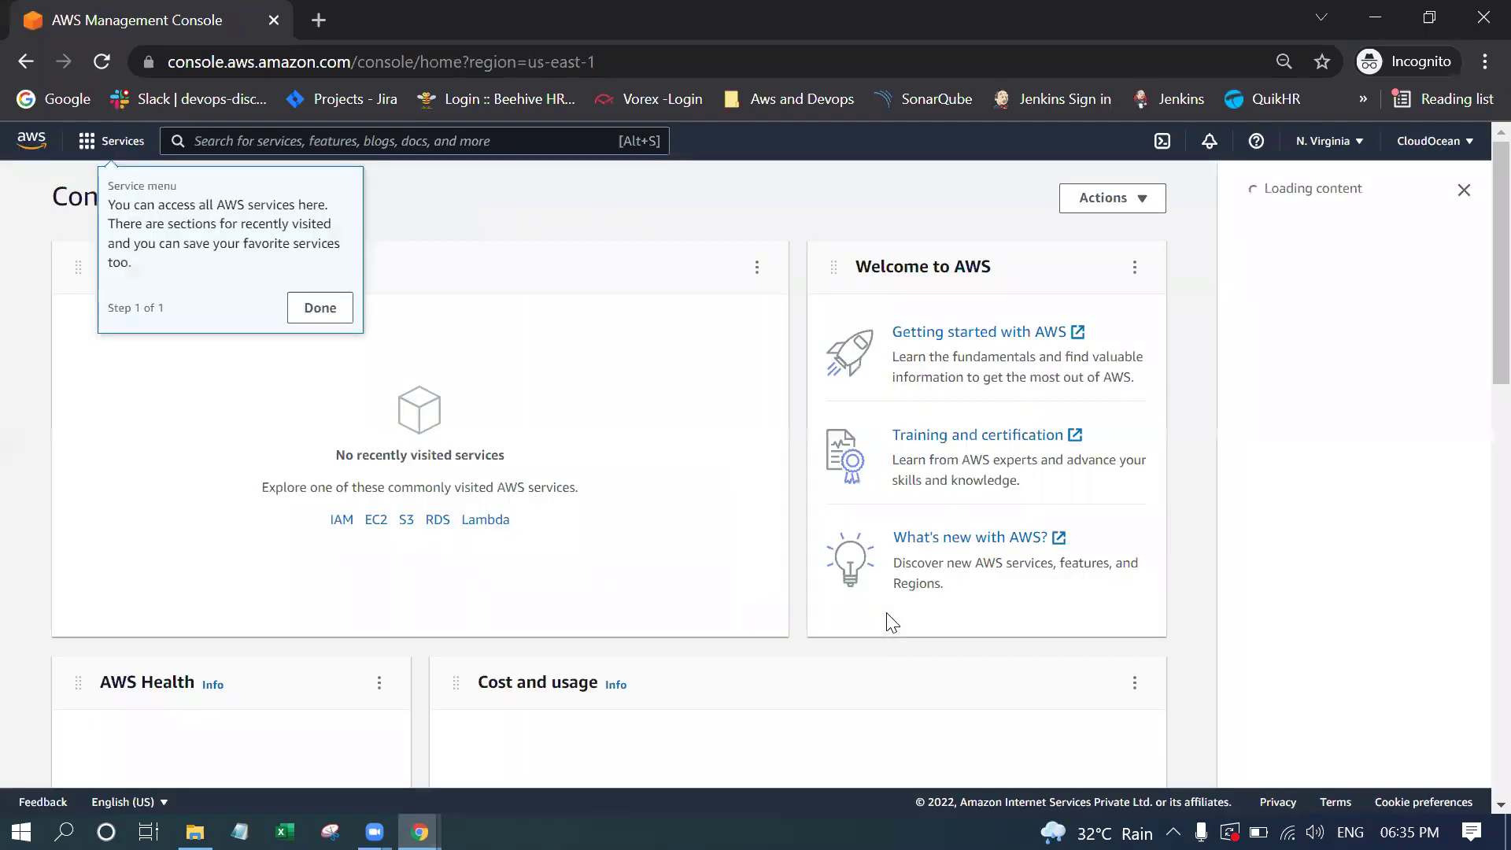
pyautogui.click(319, 310)
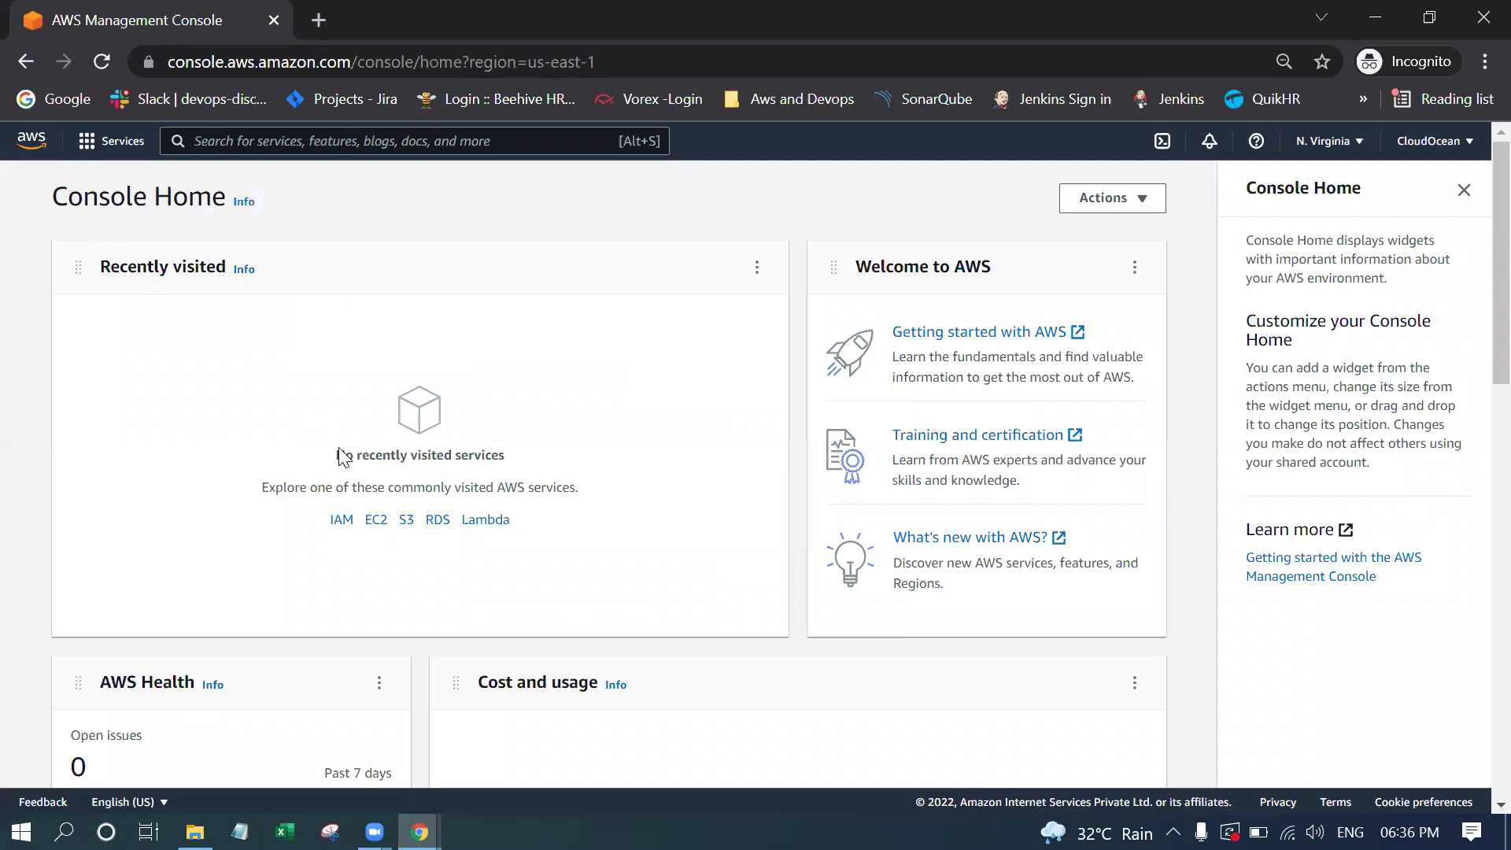
pyautogui.click(374, 531)
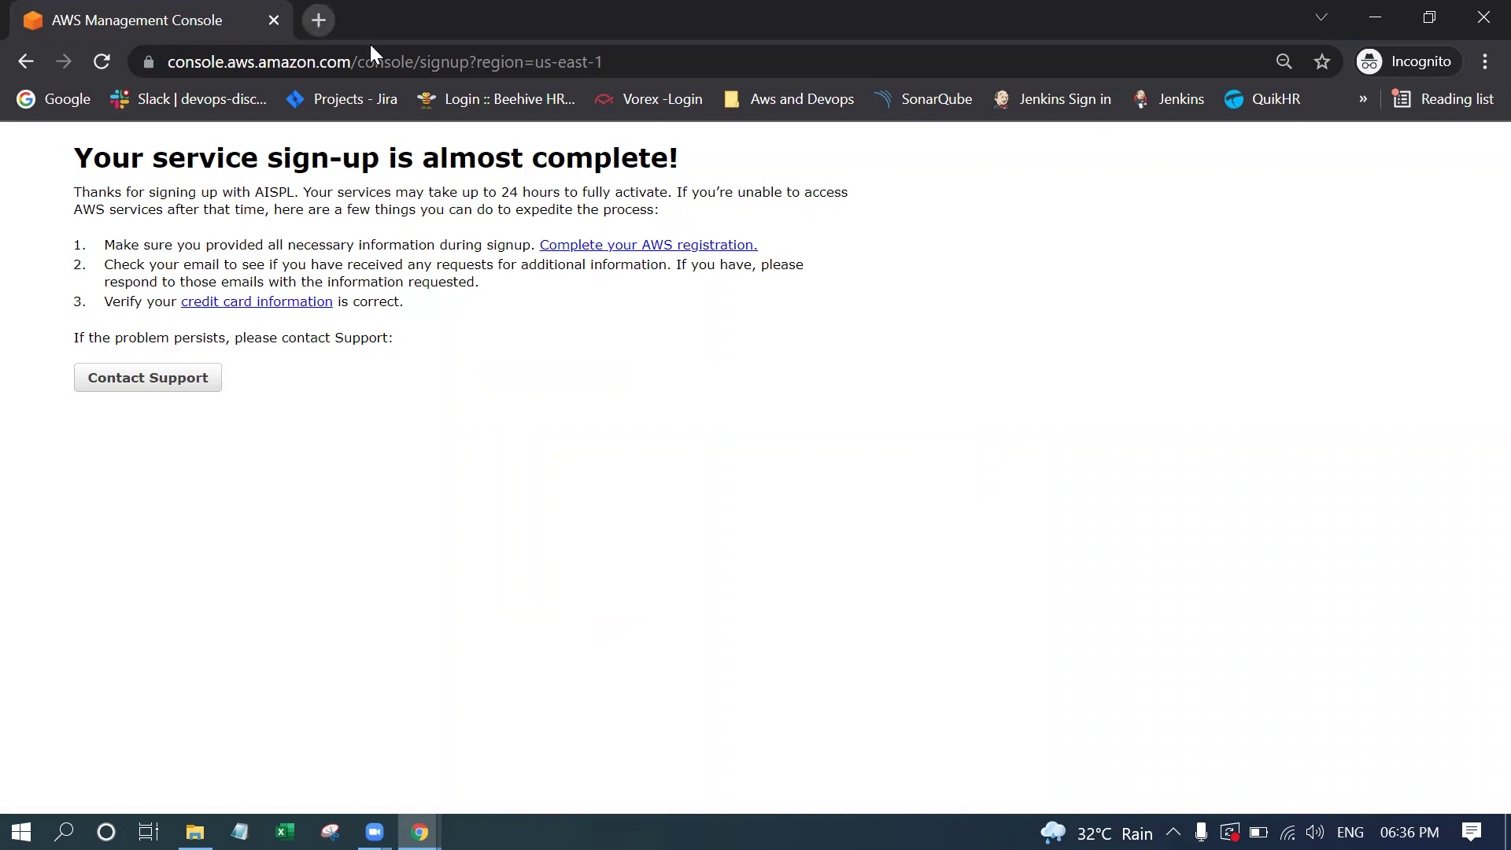
# Open Gmail at mail.google.com in a new browser tab.
pyautogui.hotkey('ctrl', 't')
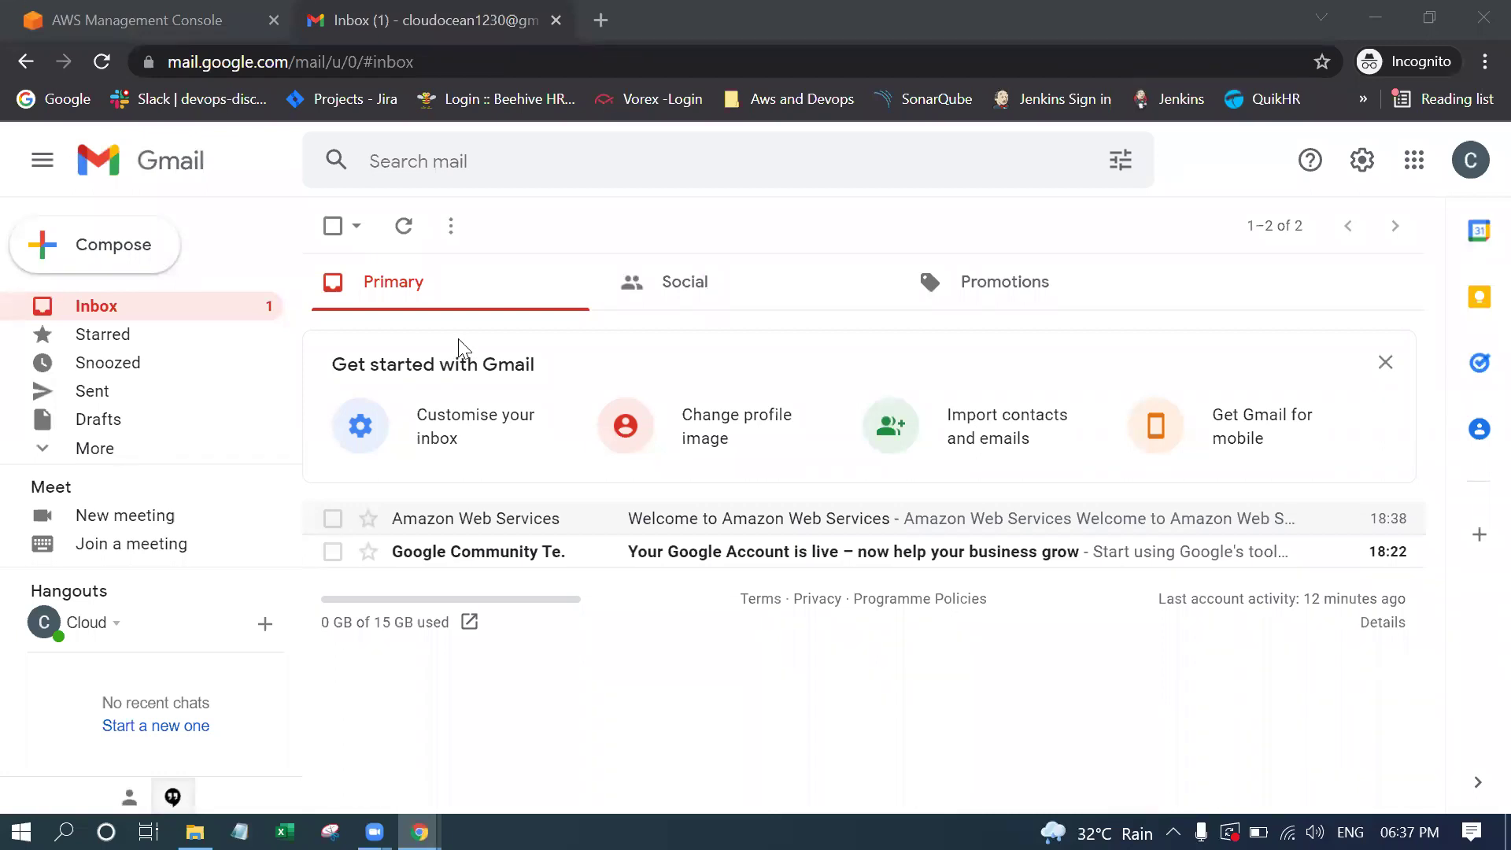
# Open the 'Welcome to Amazon Web Services' email from the inbox.
pyautogui.moveTo(828, 519)
pyautogui.click(456, 529)
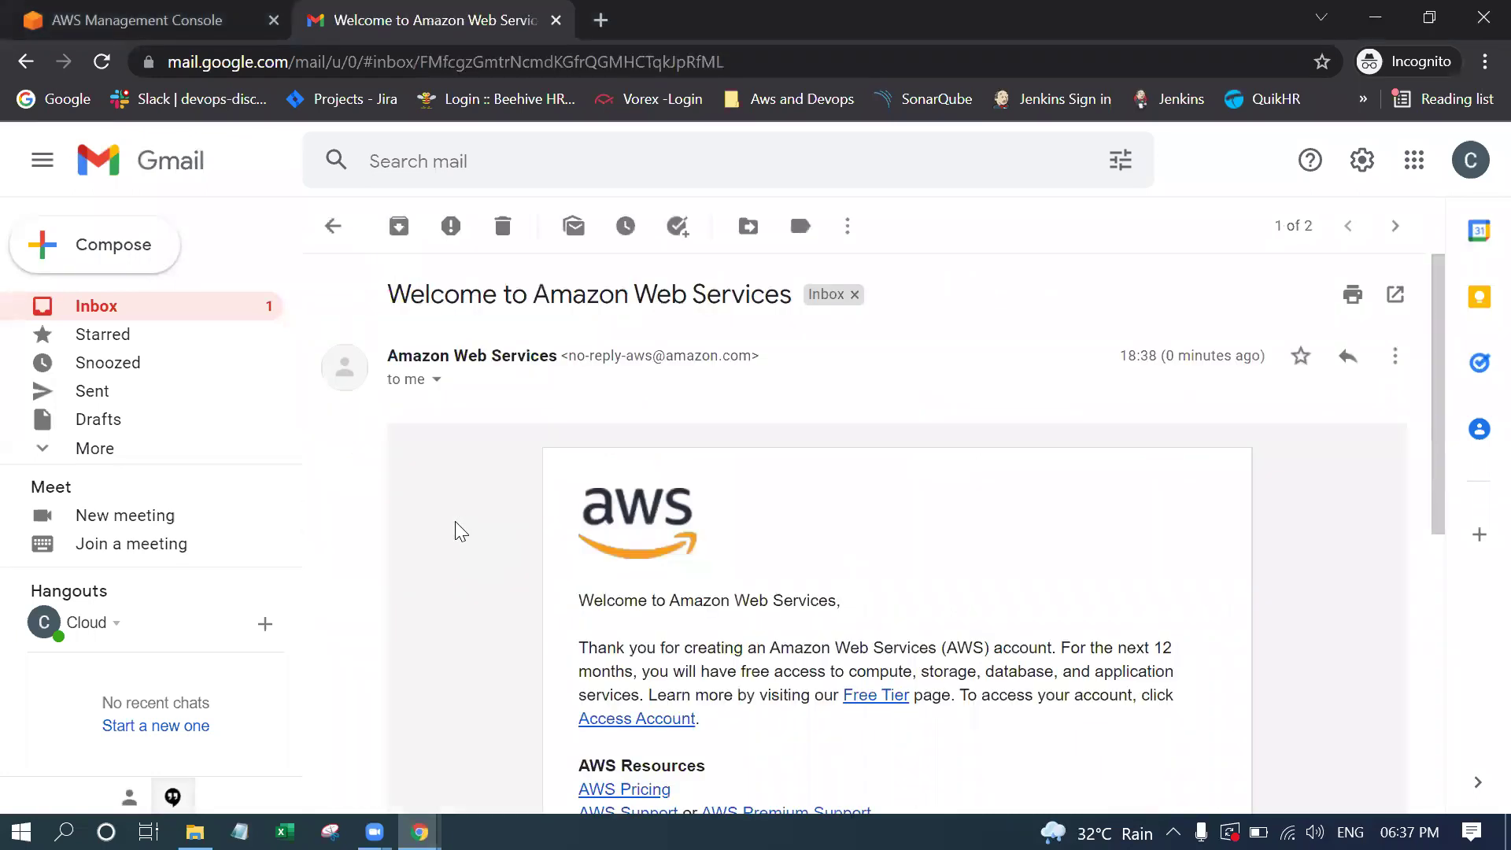
pyautogui.moveTo(1439, 341); pyautogui.dragTo(1440, 429)
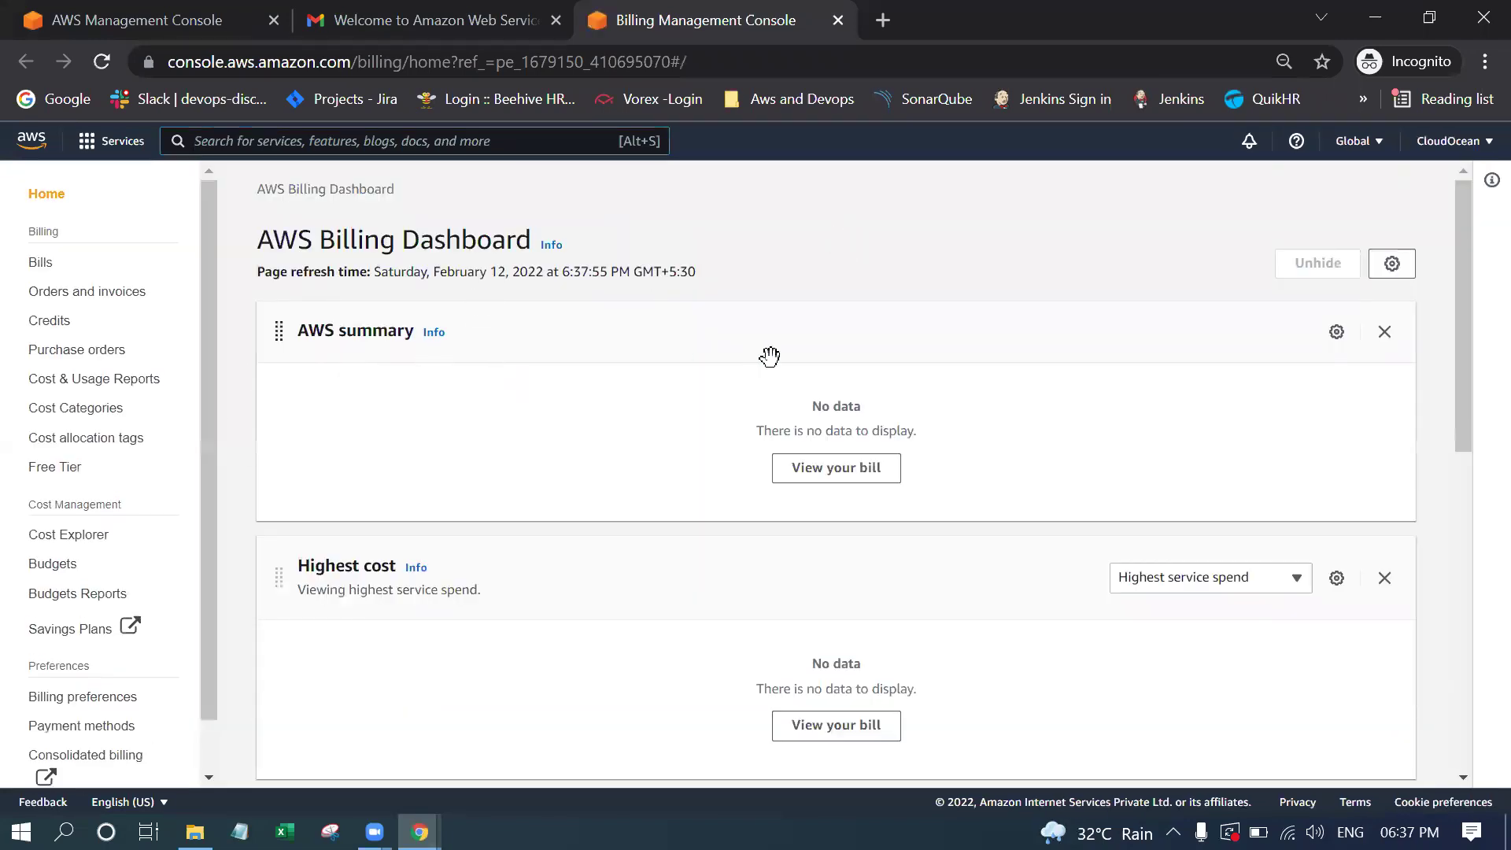
# Show the February 2022 Bills page from the billing sidebar.
pyautogui.click(42, 264)
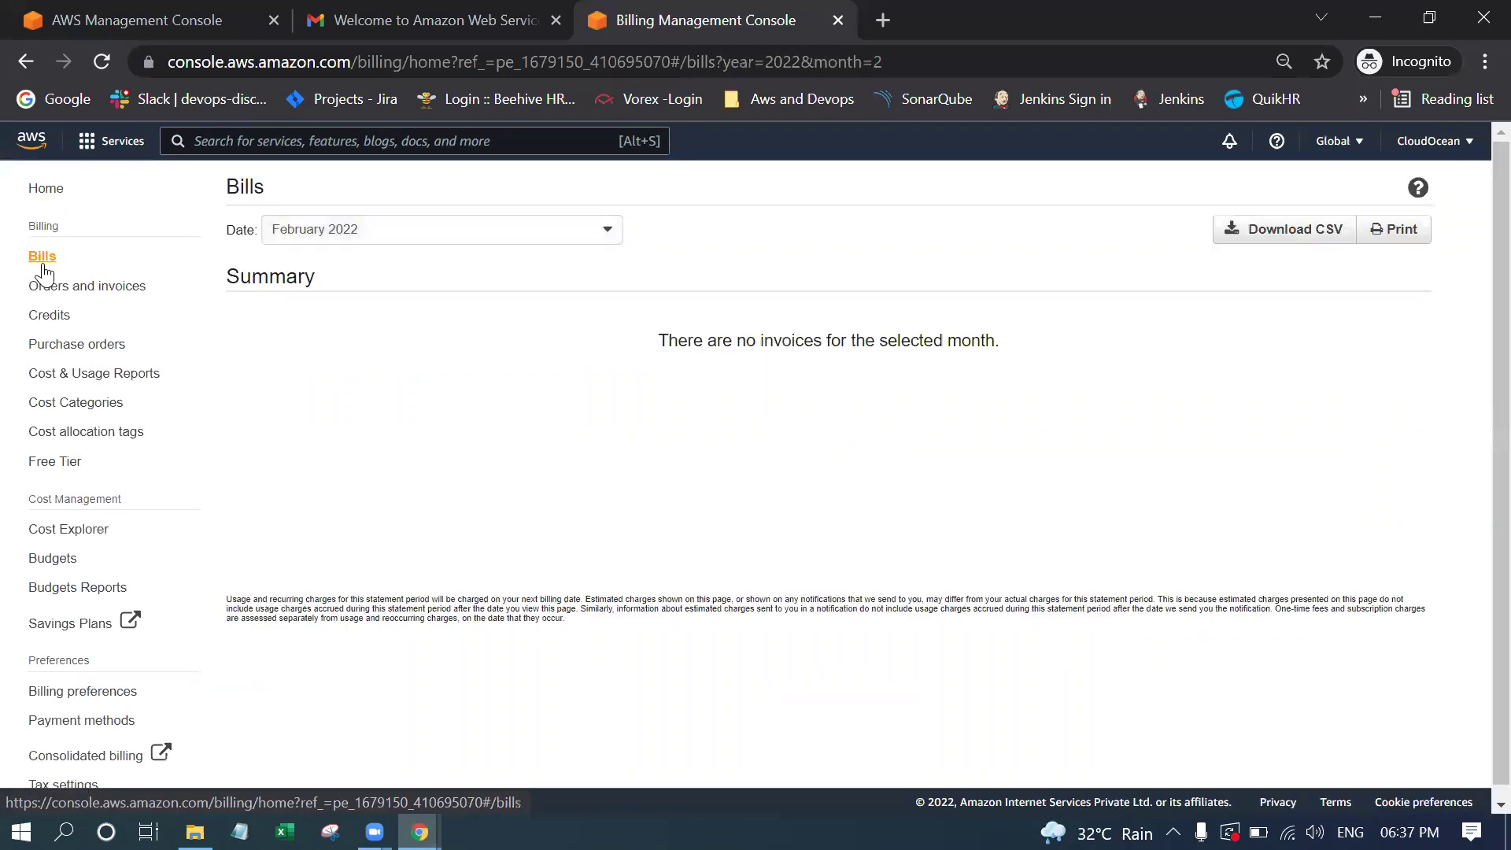